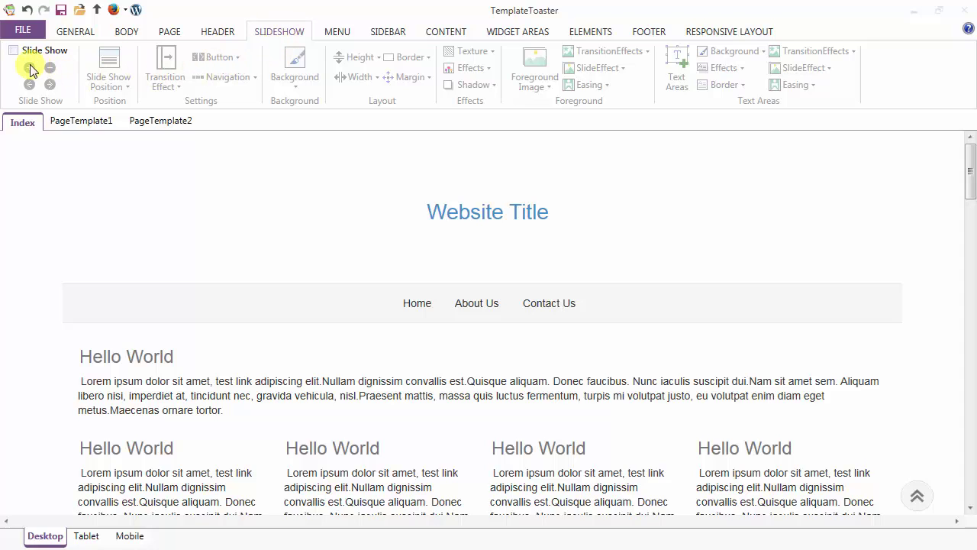
Step: Enable the slideshow on the Index page and preview the slideshow position options without changing its placement above the header
click(12, 52)
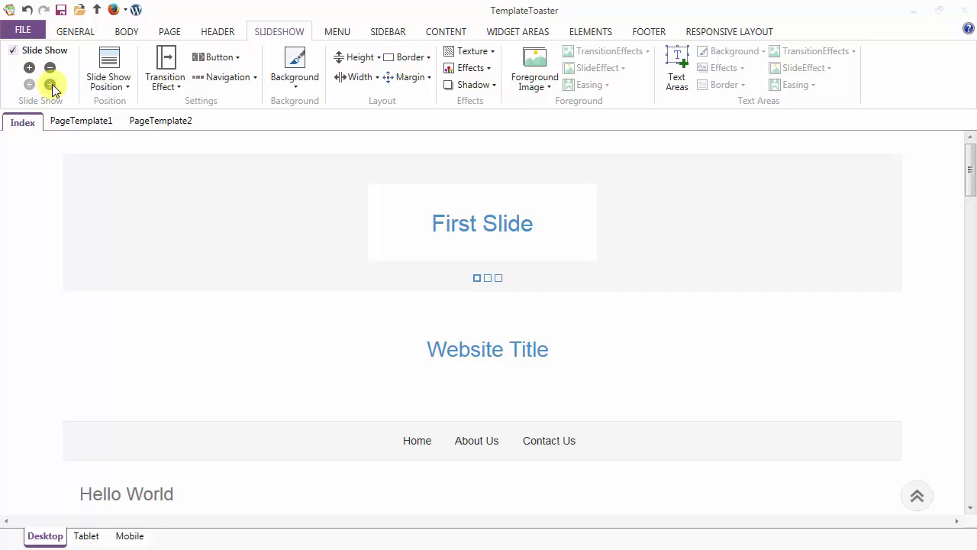
click(101, 77)
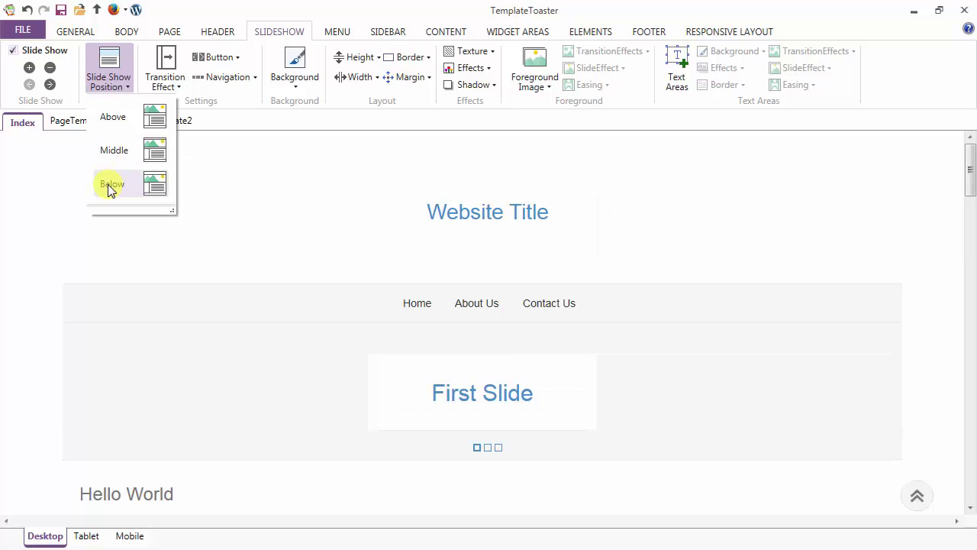
click(104, 74)
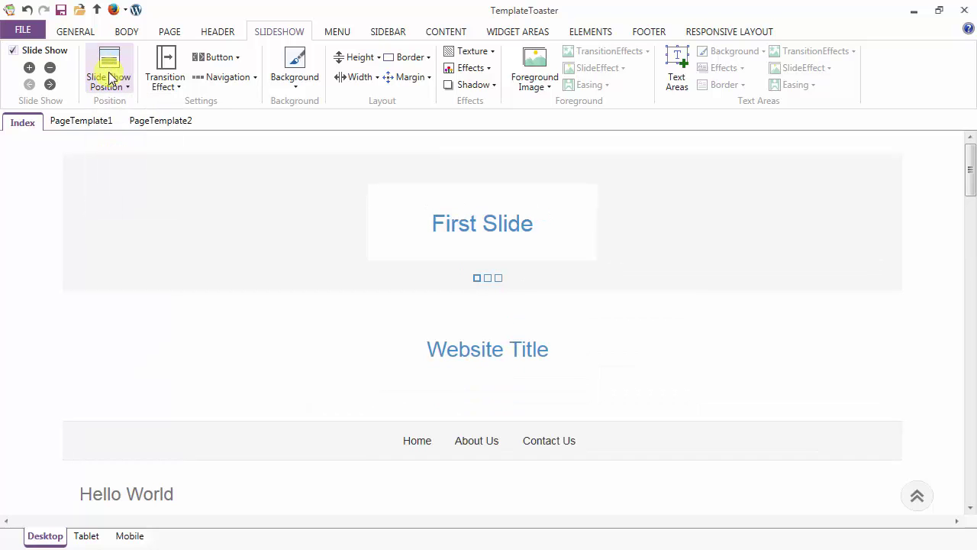
Step: Switch Apply On All Slides on for the transition effects and back off again
click(168, 69)
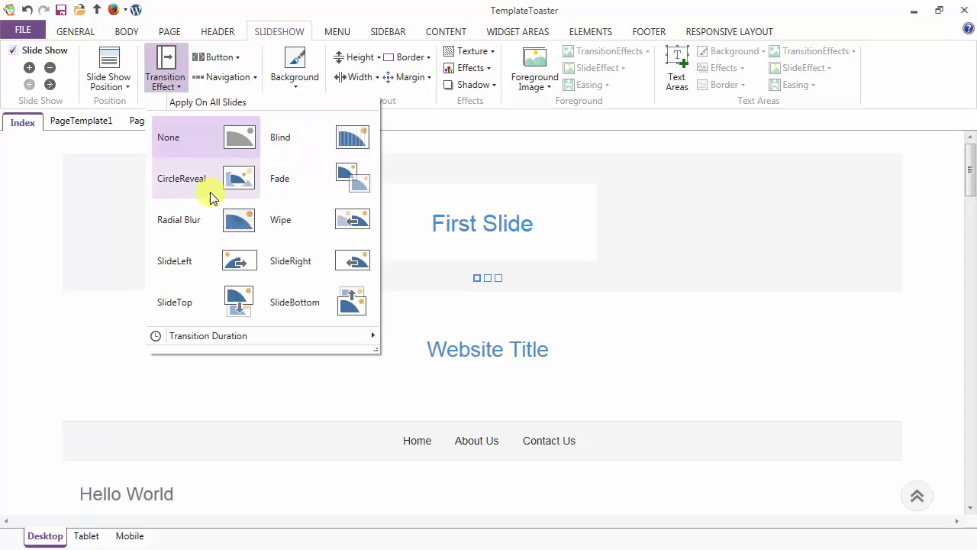
click(159, 103)
click(158, 71)
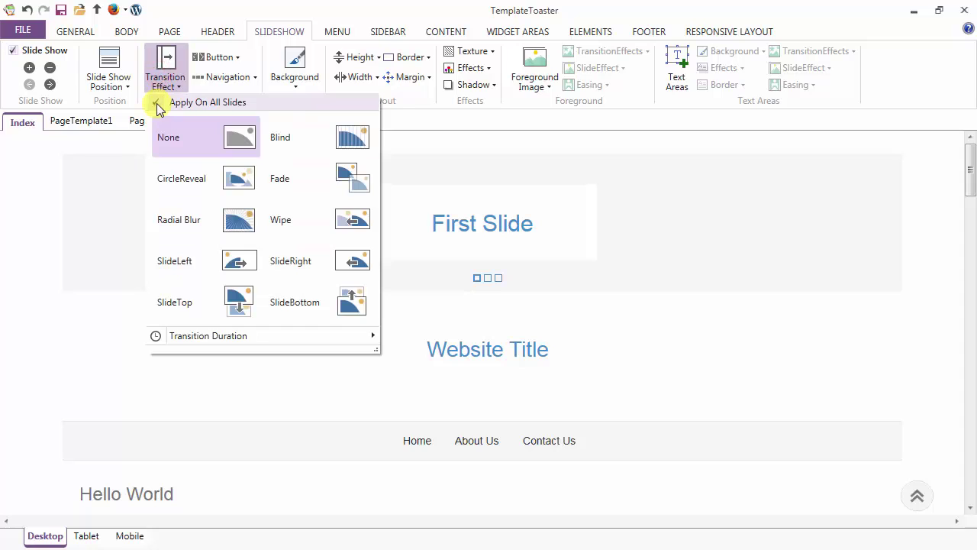
click(156, 102)
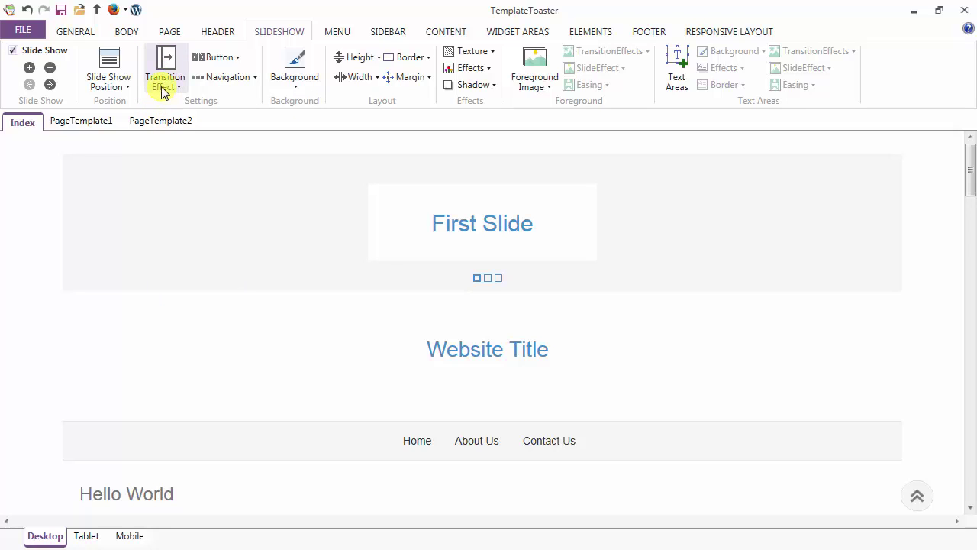
Step: Set a custom transition duration of 2 for the first slide
click(162, 90)
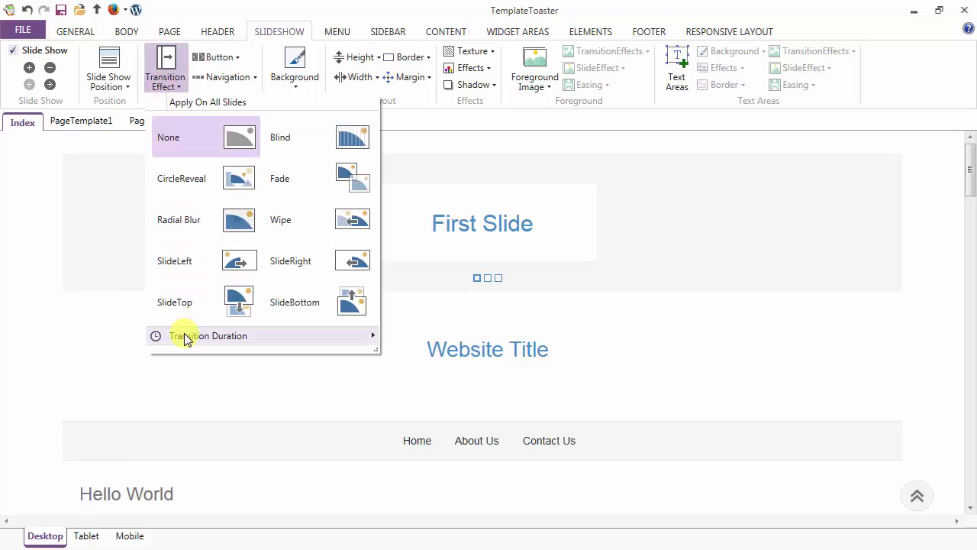
mouse_move(186, 338)
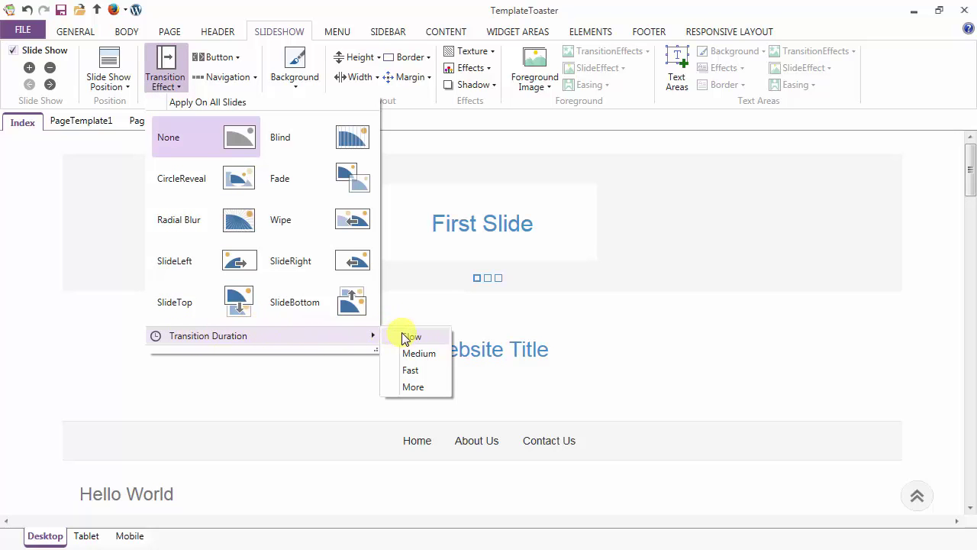
click(410, 389)
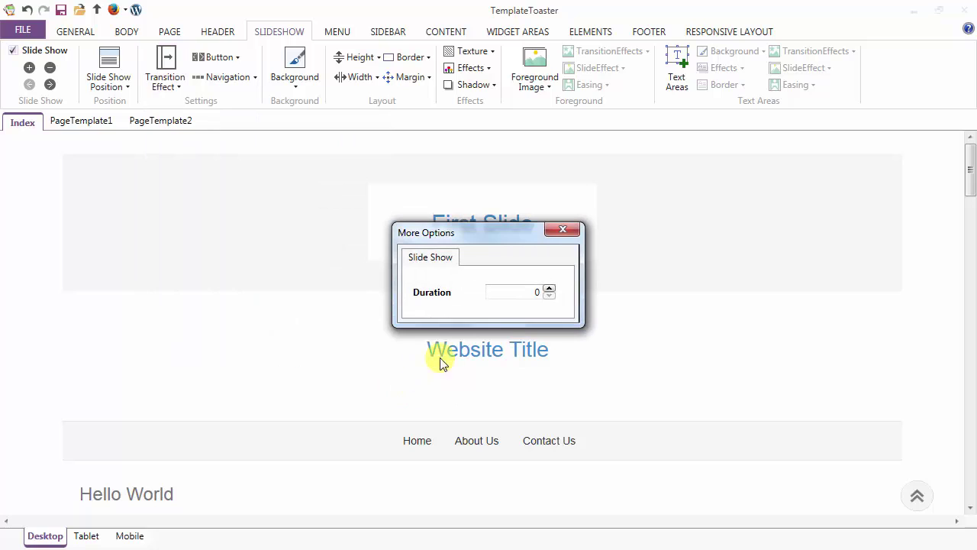
click(550, 290)
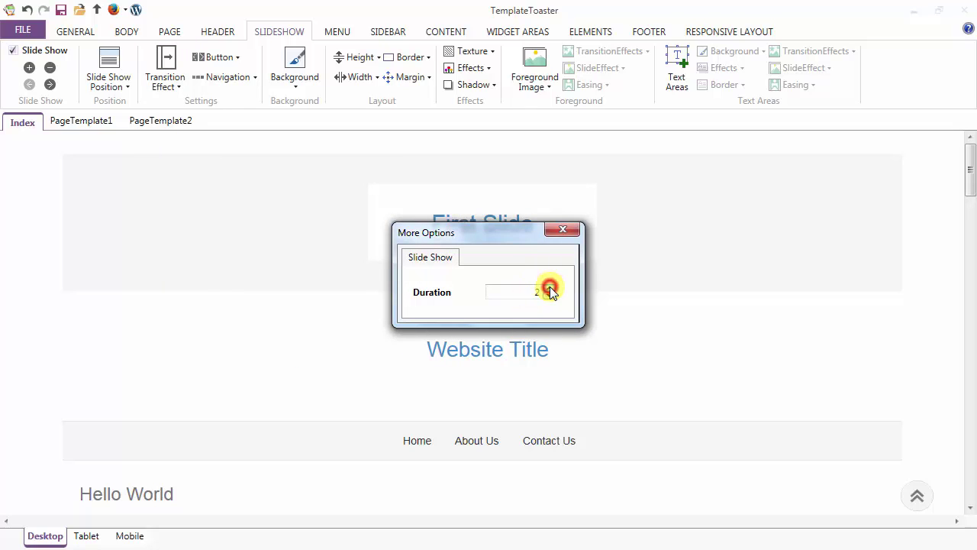
click(554, 232)
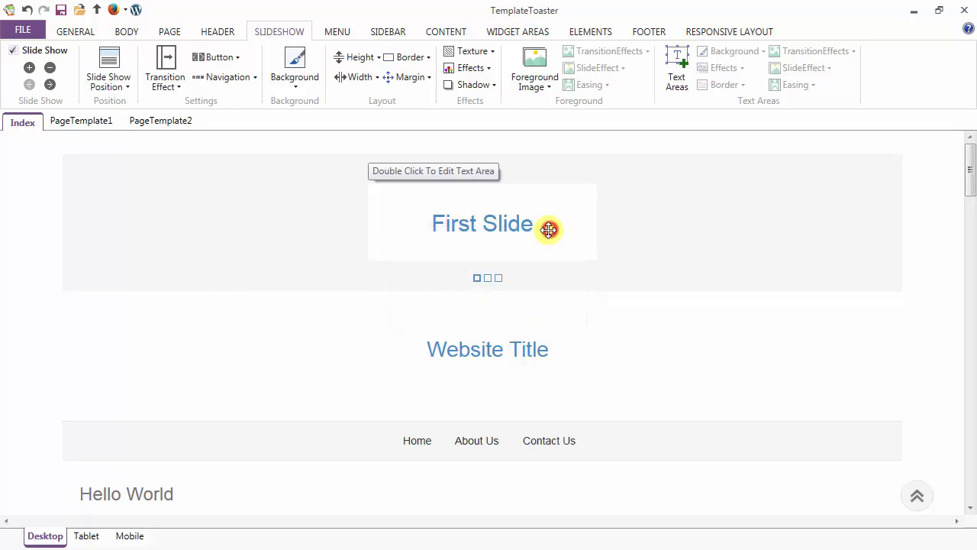
click(229, 226)
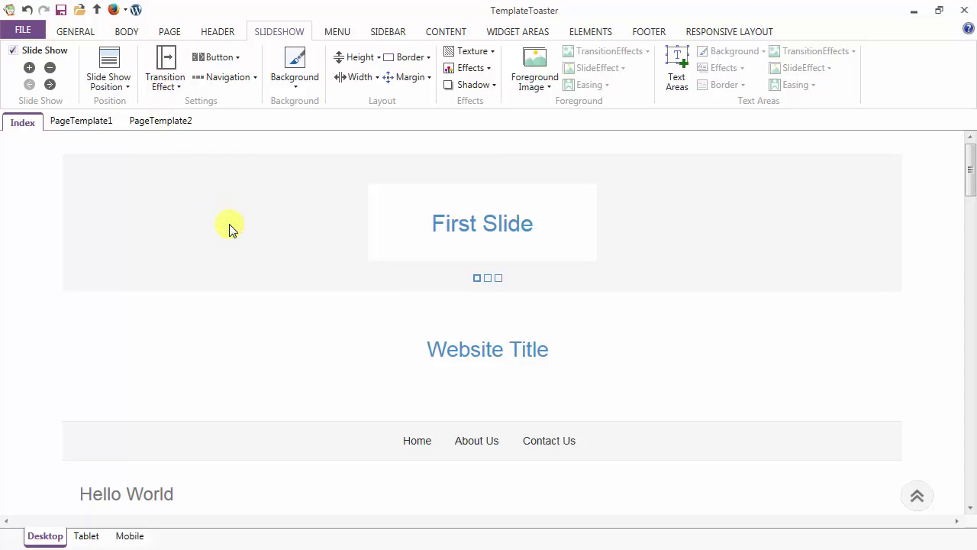
Step: Apply the CircleReveal transition effect to the slide and show the slideshow's previous and next buttons
click(163, 79)
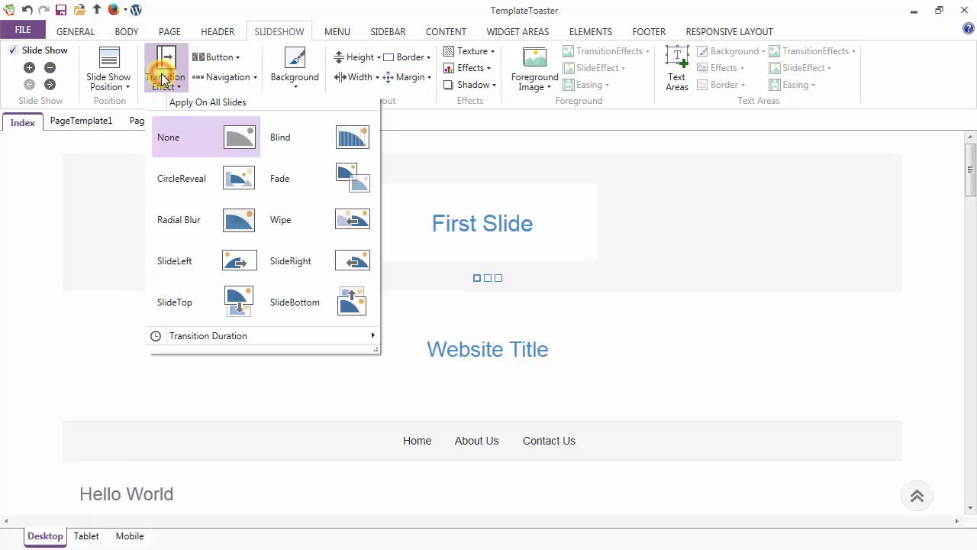
click(182, 181)
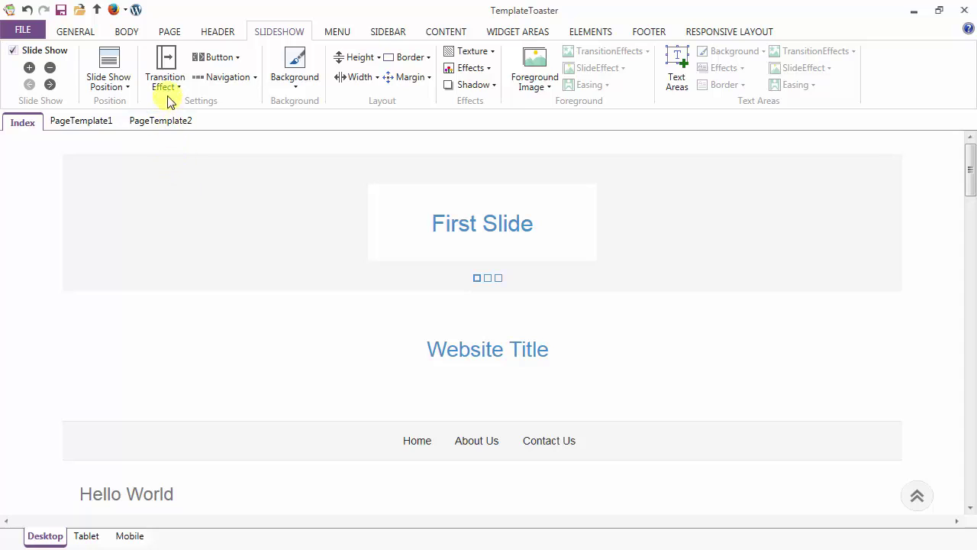
click(221, 61)
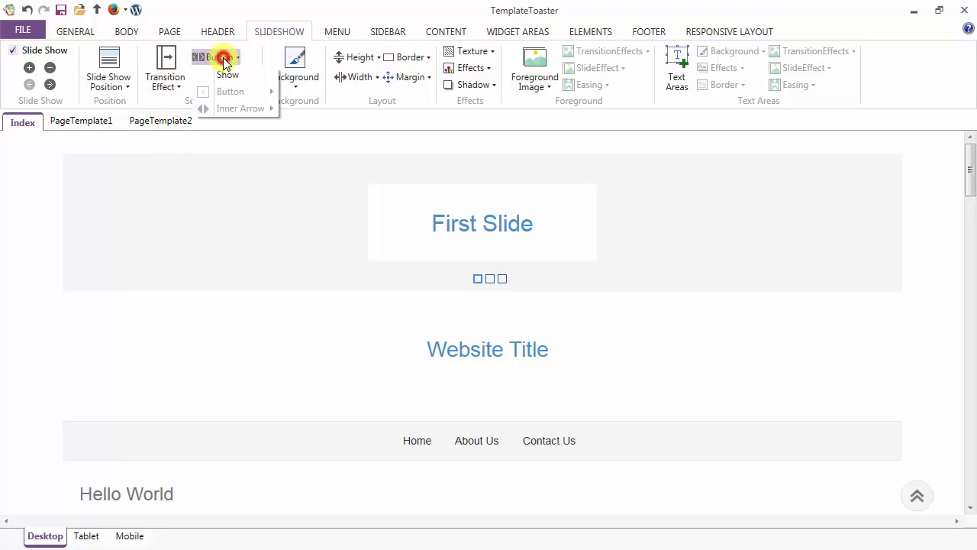
click(225, 74)
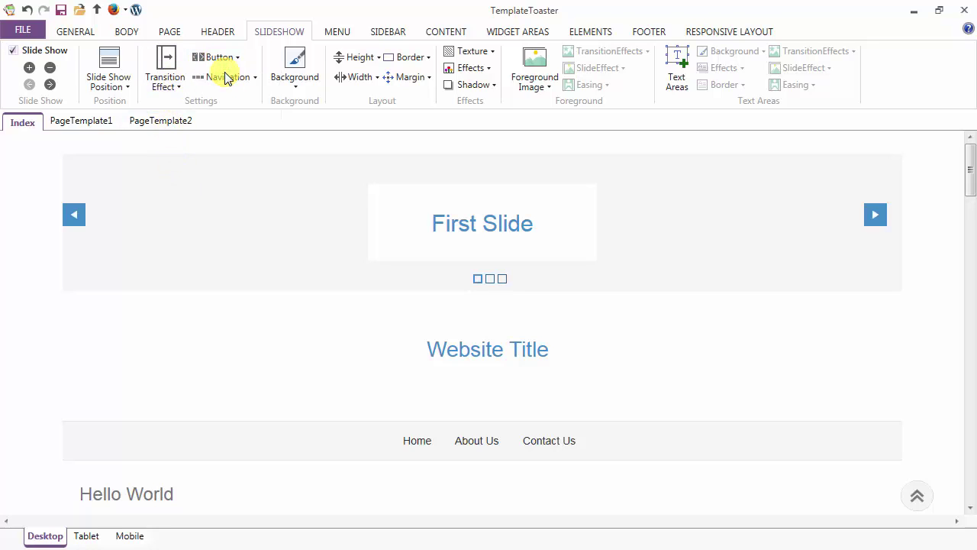
Step: Set both the height and the width of the slideshow's previous and next buttons to 35 px
click(223, 60)
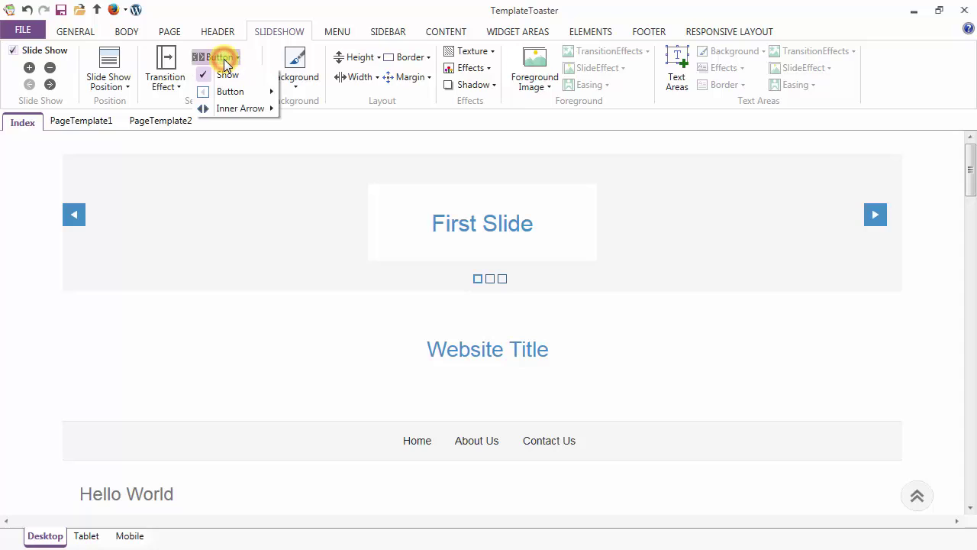
mouse_move(229, 92)
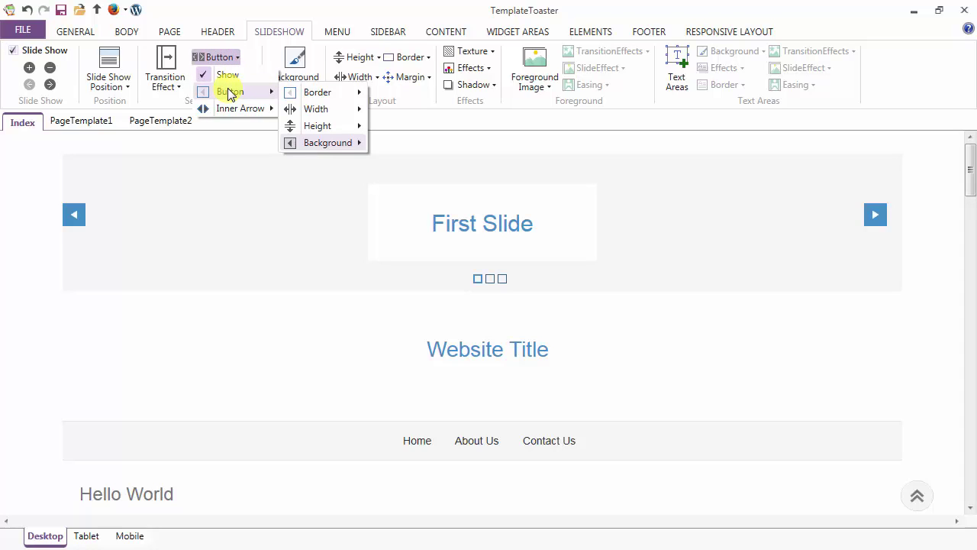
mouse_move(330, 95)
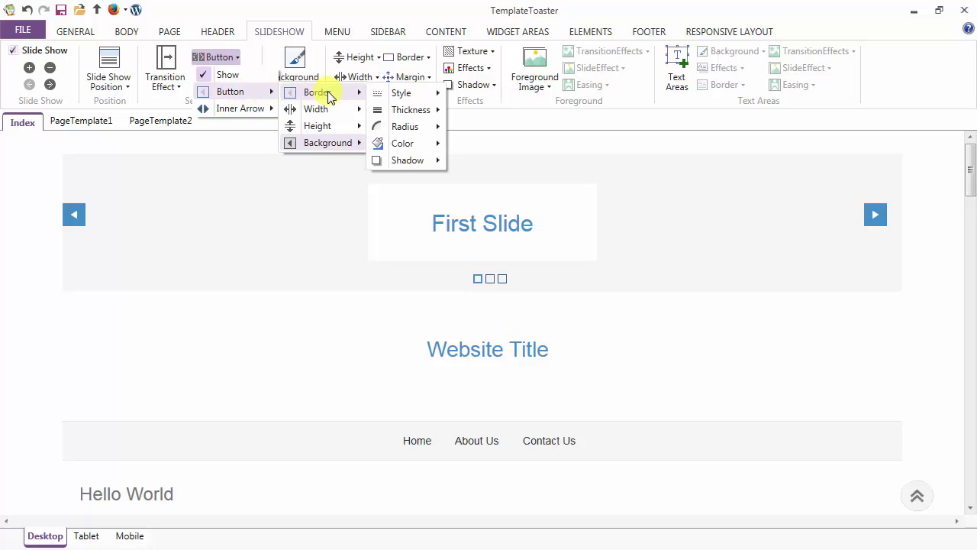
mouse_move(330, 112)
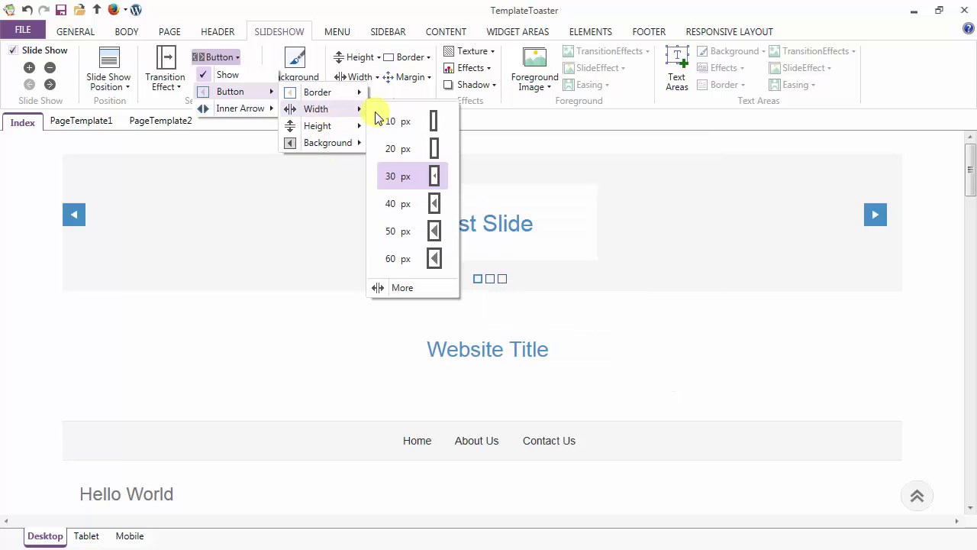
click(395, 290)
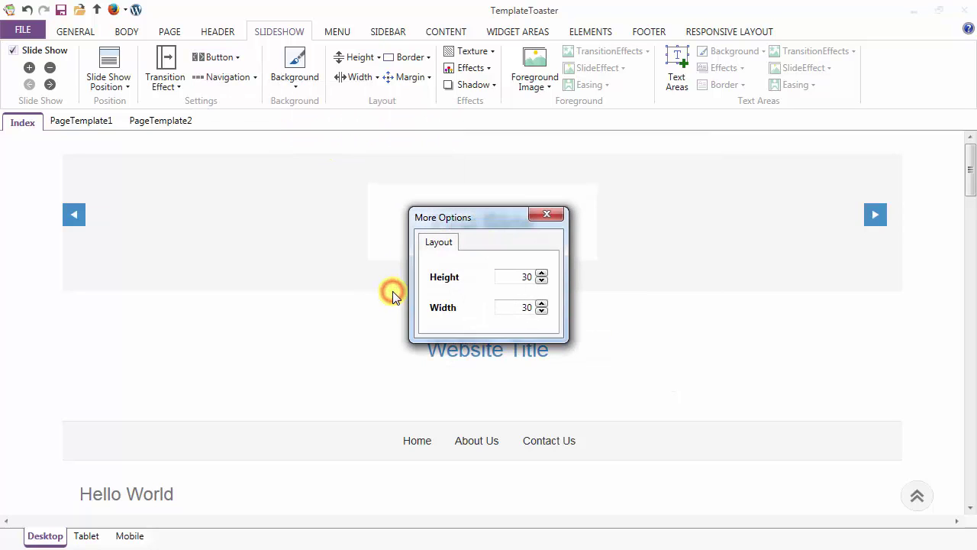
click(533, 278)
click(540, 273)
click(541, 272)
click(541, 273)
click(541, 273)
click(541, 304)
click(541, 304)
click(541, 304)
click(541, 304)
click(541, 304)
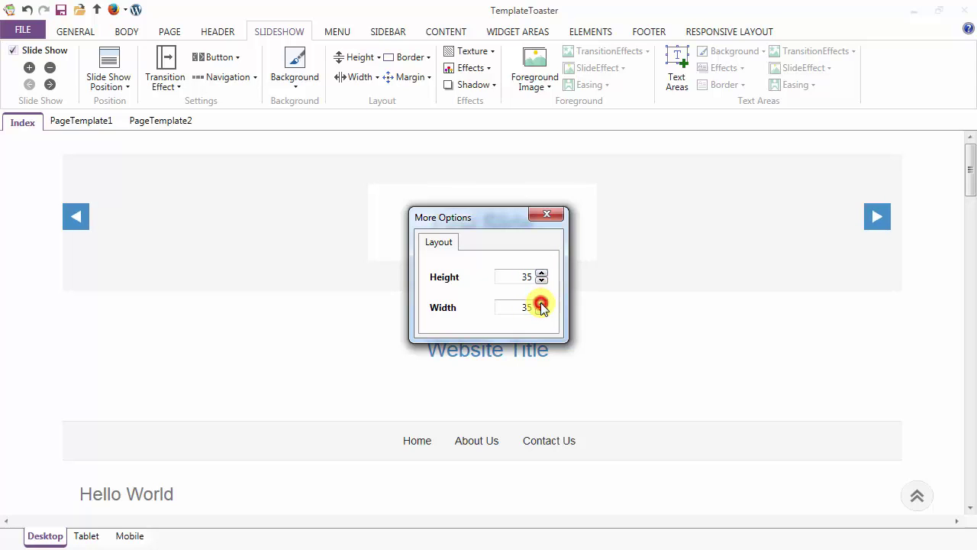
click(548, 214)
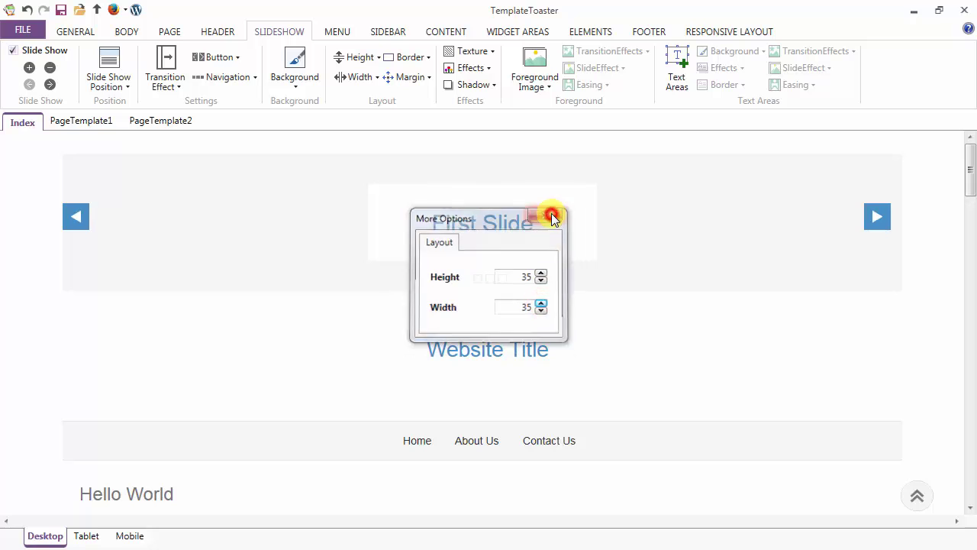
click(229, 58)
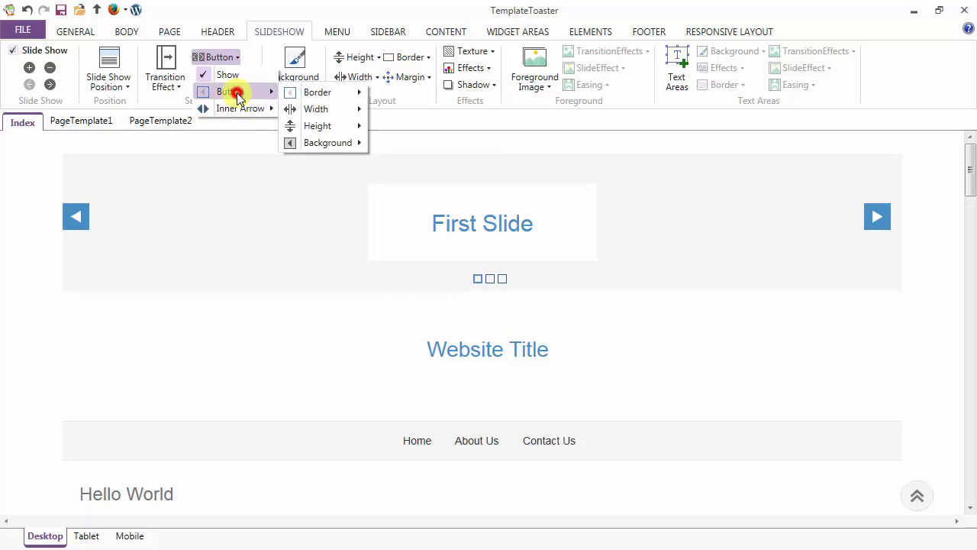
mouse_move(313, 145)
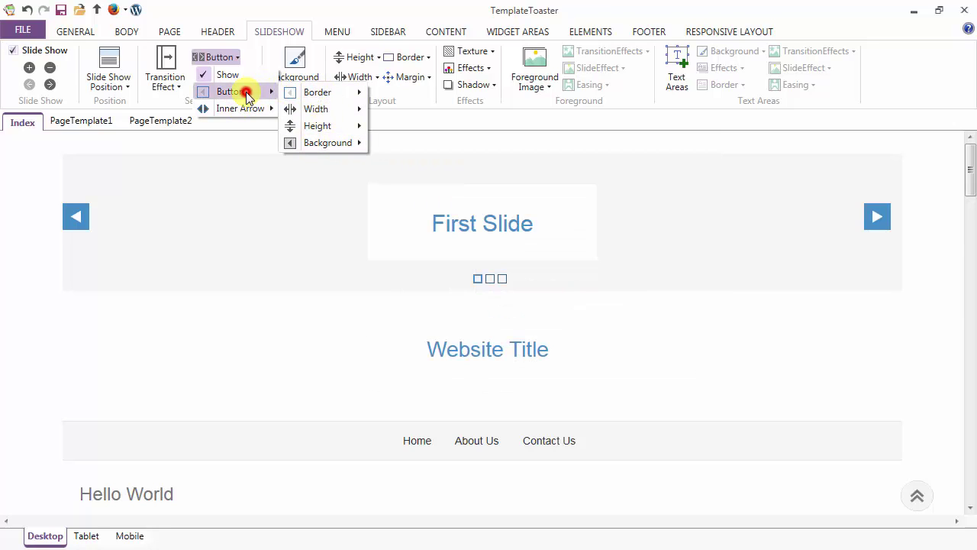
mouse_move(246, 114)
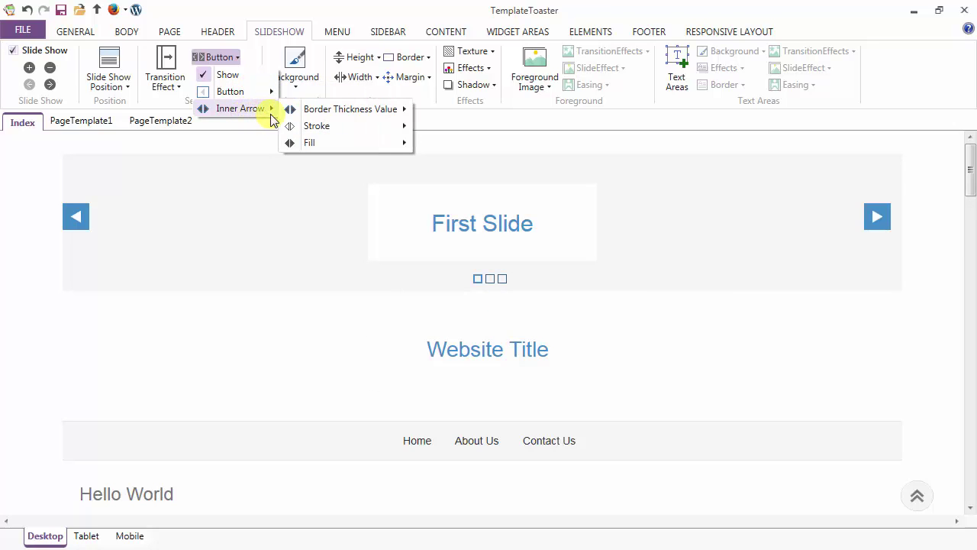
mouse_move(322, 117)
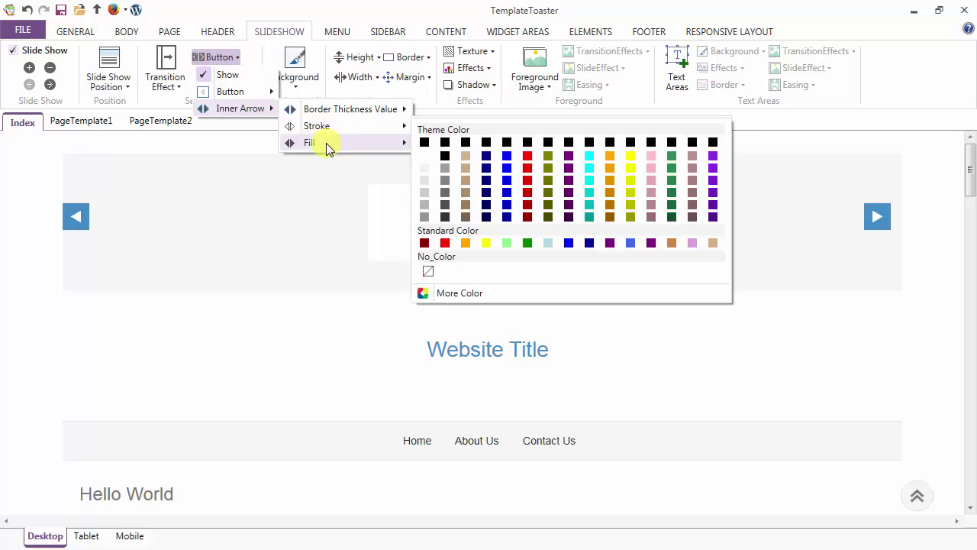
click(227, 59)
Step: Choose the filled-squares pagination type and give the slideshow's normal navigation markers a grey theme colour background
click(226, 80)
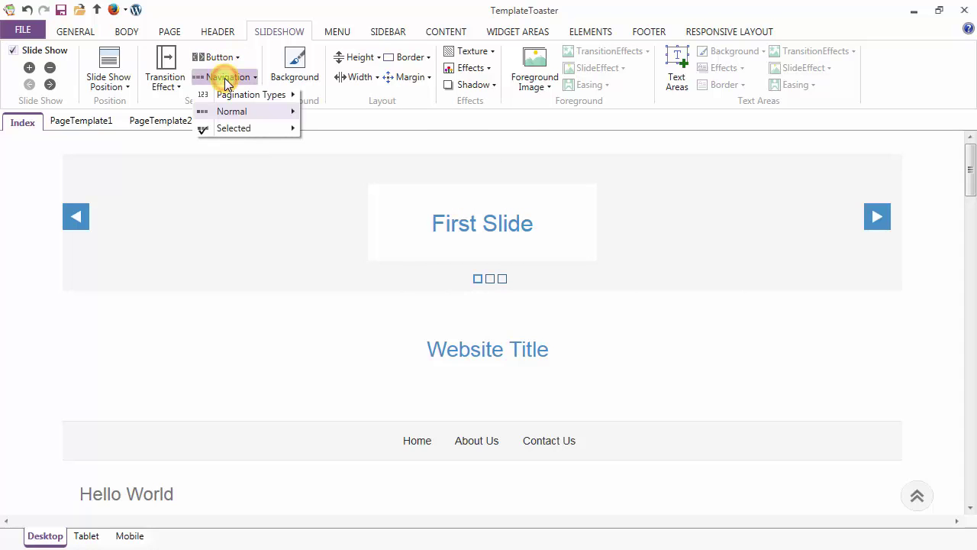
mouse_move(229, 94)
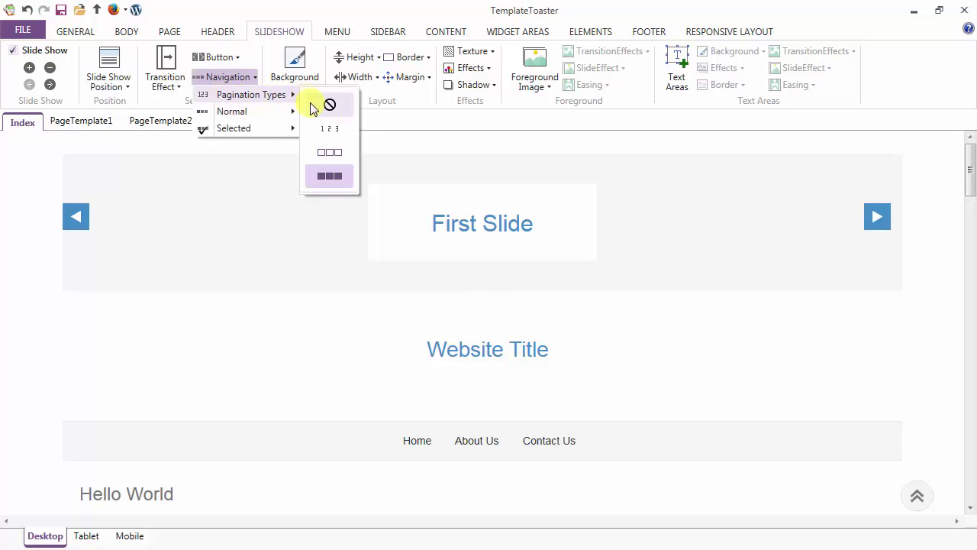
click(317, 177)
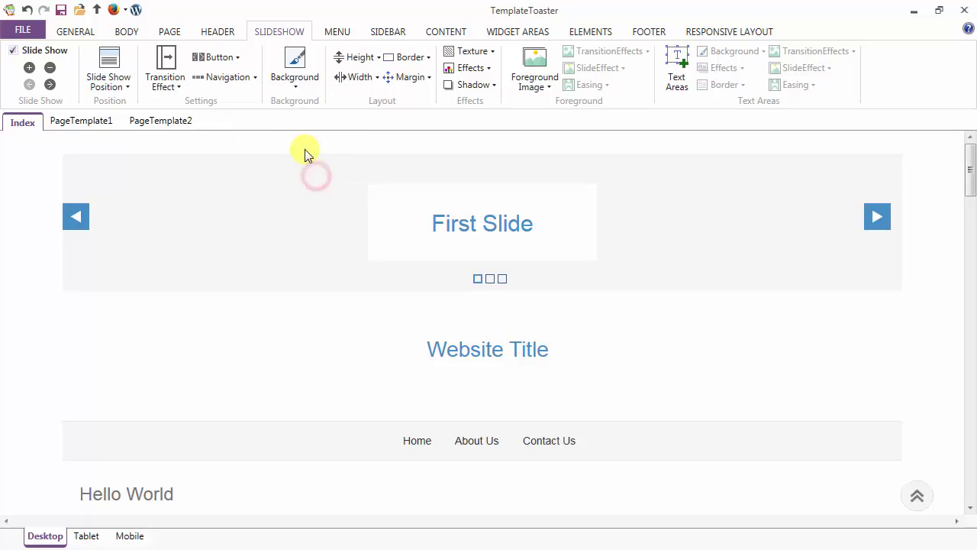
click(229, 77)
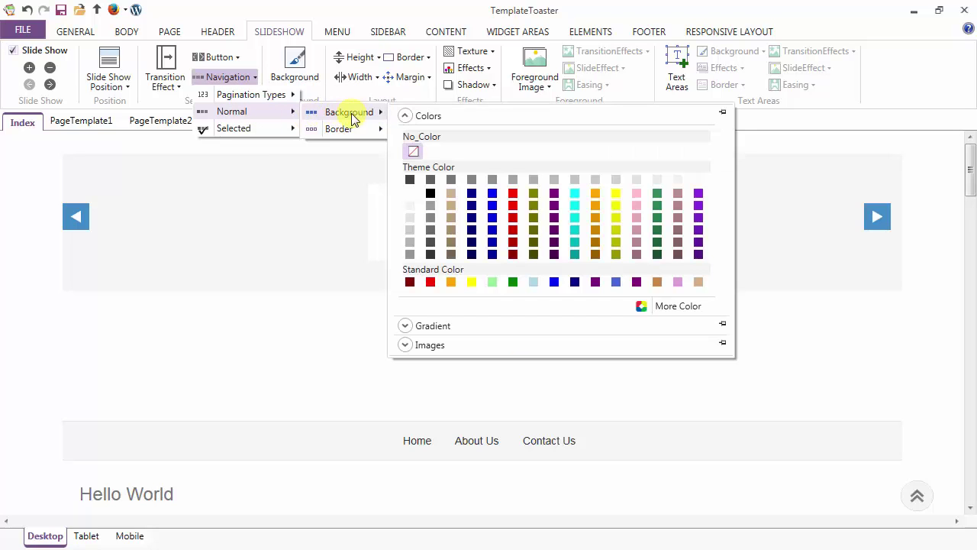
click(409, 254)
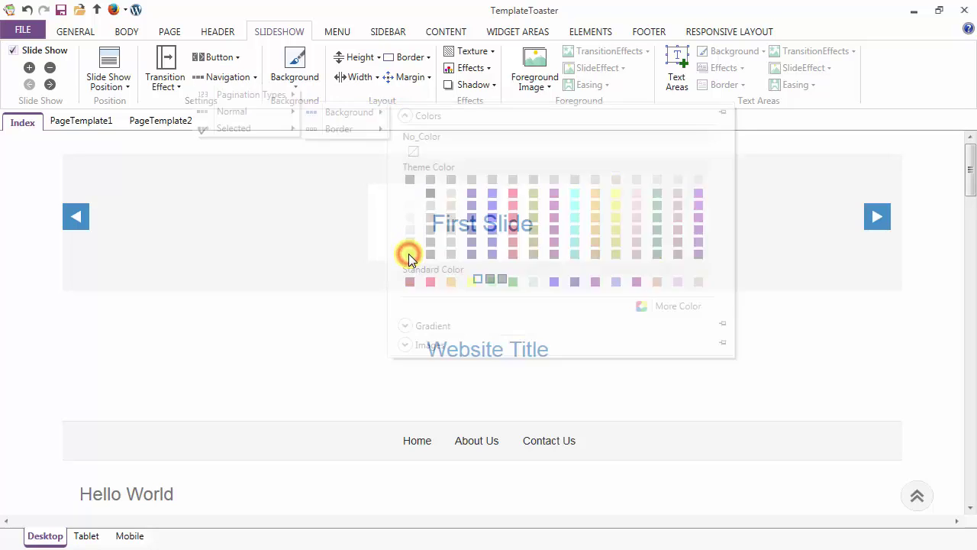
Step: Set the border colour of the slideshow's normal navigation markers to the same grey theme colour as their fill
click(232, 78)
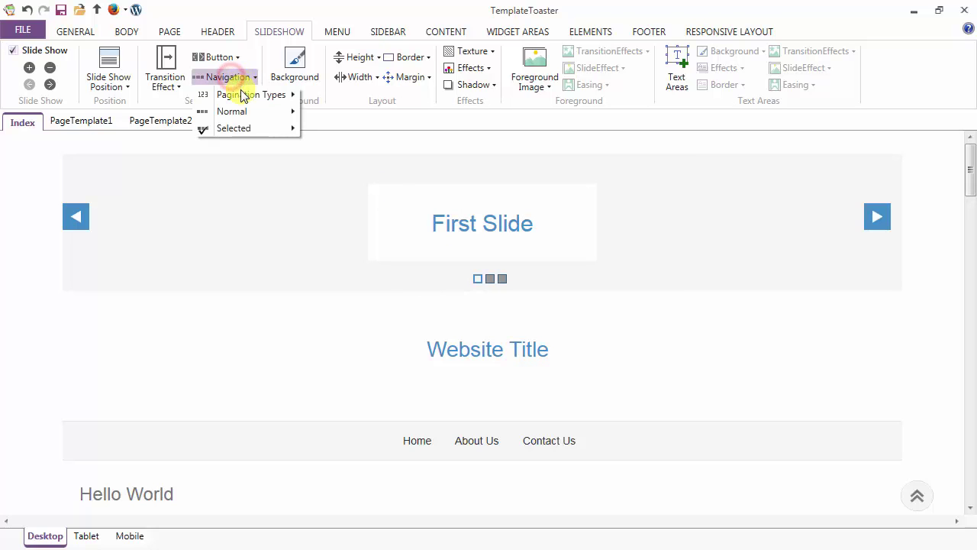
mouse_move(279, 113)
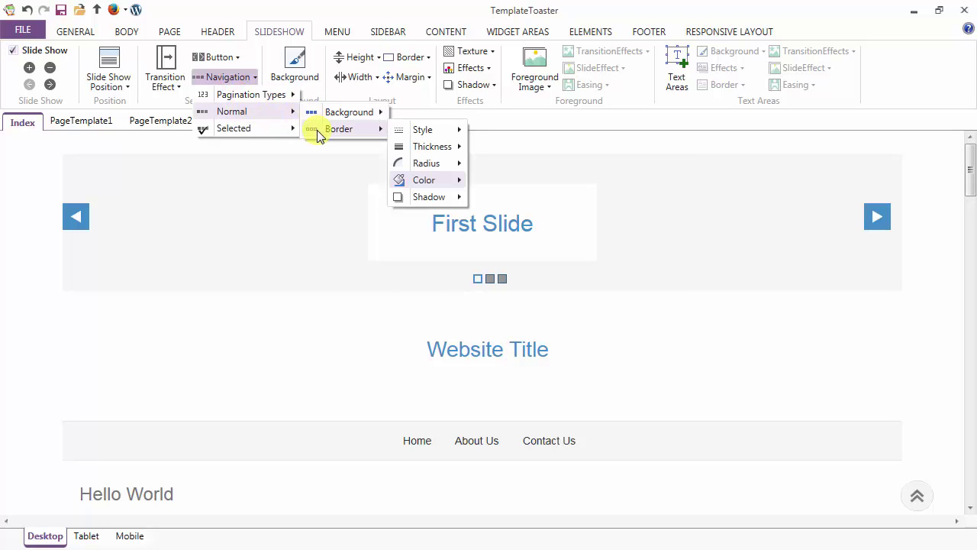
mouse_move(416, 178)
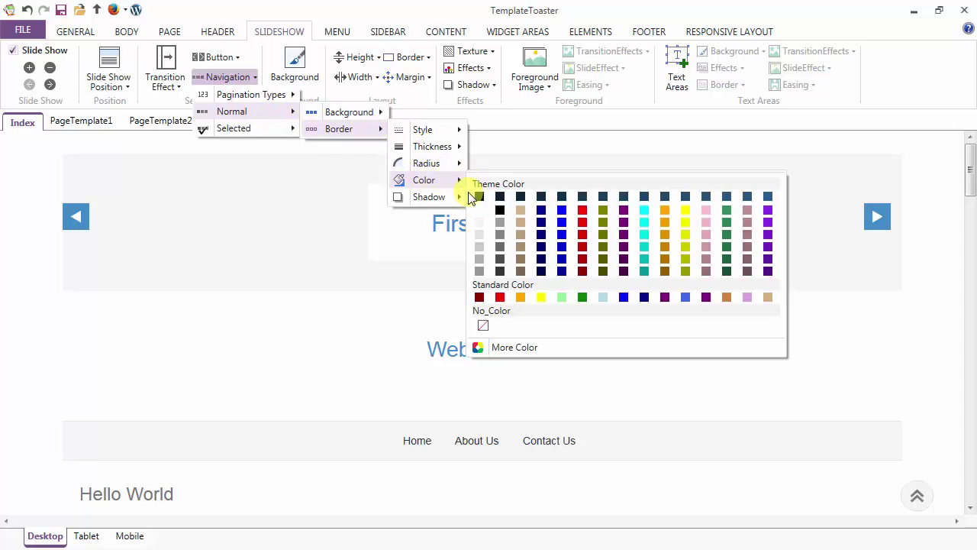
click(480, 270)
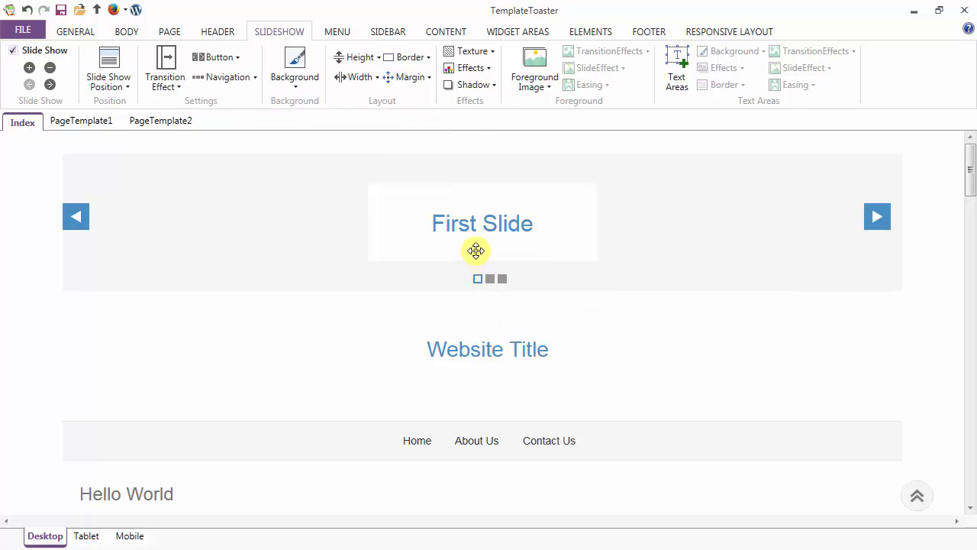
Step: Fill the slideshow's selected navigation marker with the blue #428BCA sampled from the previous button using the colour picker's eyedropper
click(220, 79)
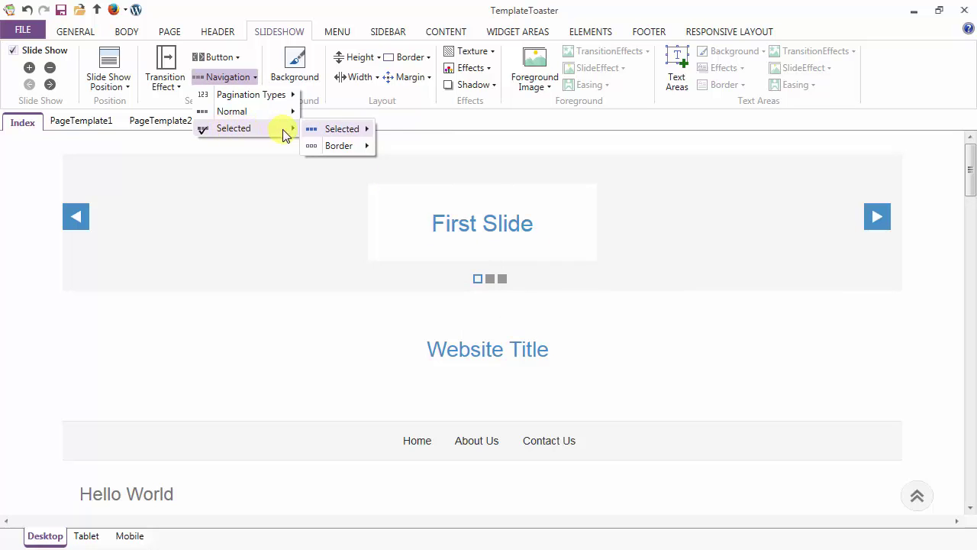
mouse_move(332, 134)
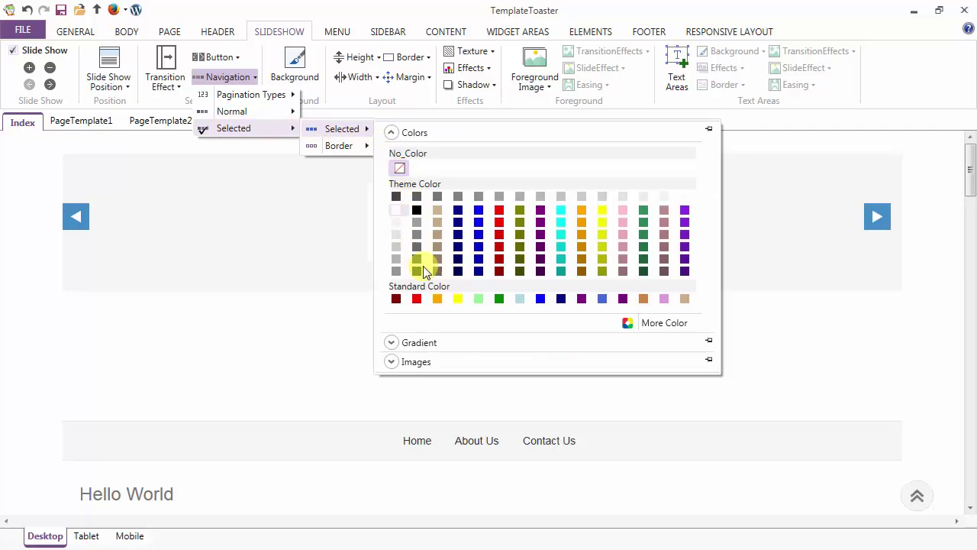
click(648, 327)
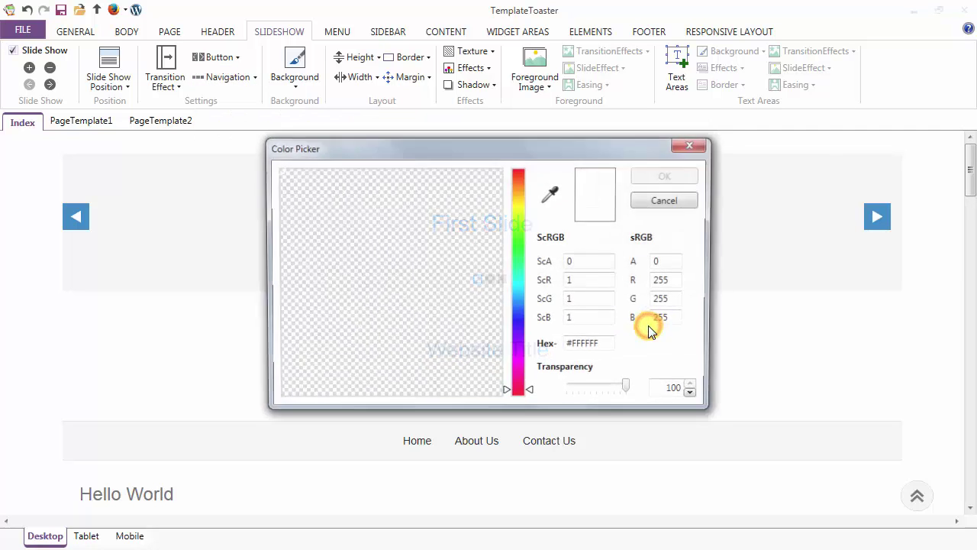
click(548, 199)
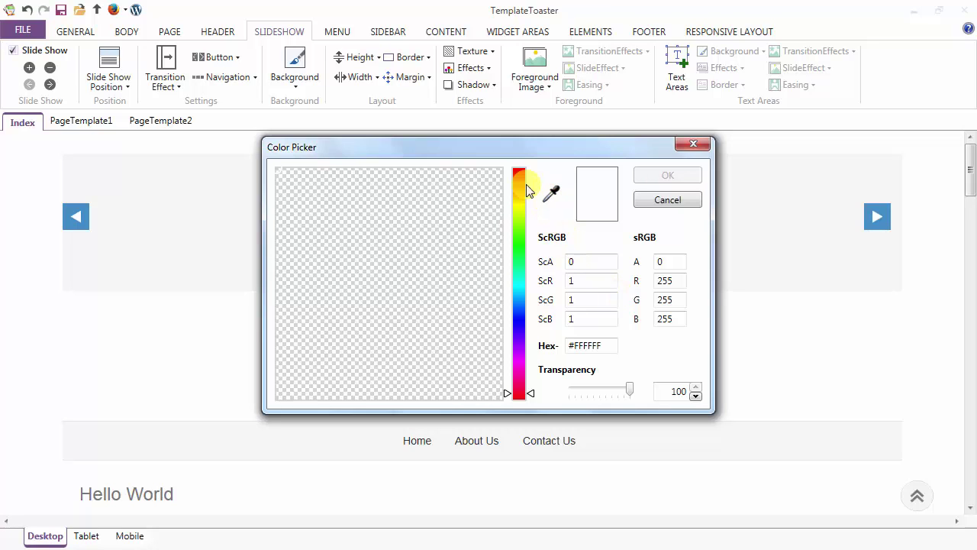
click(72, 215)
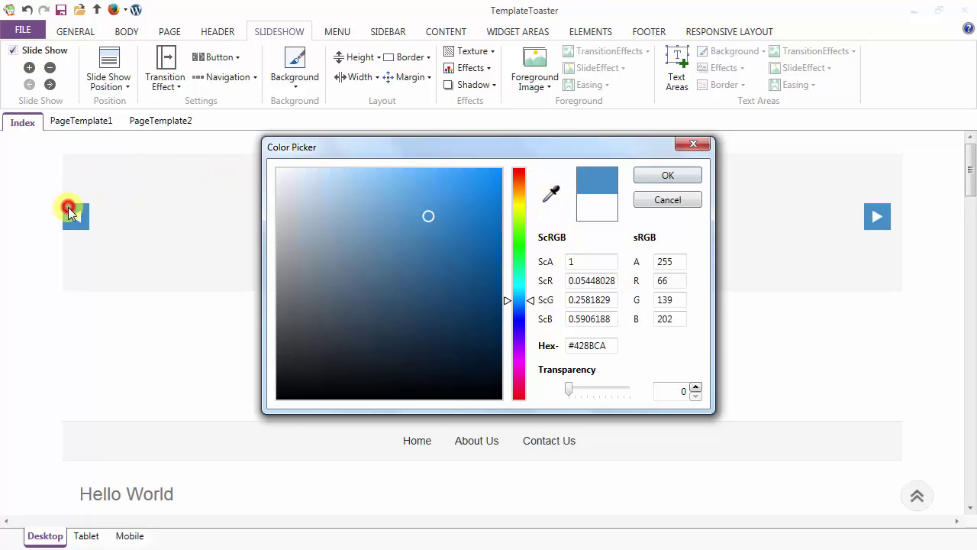
click(663, 175)
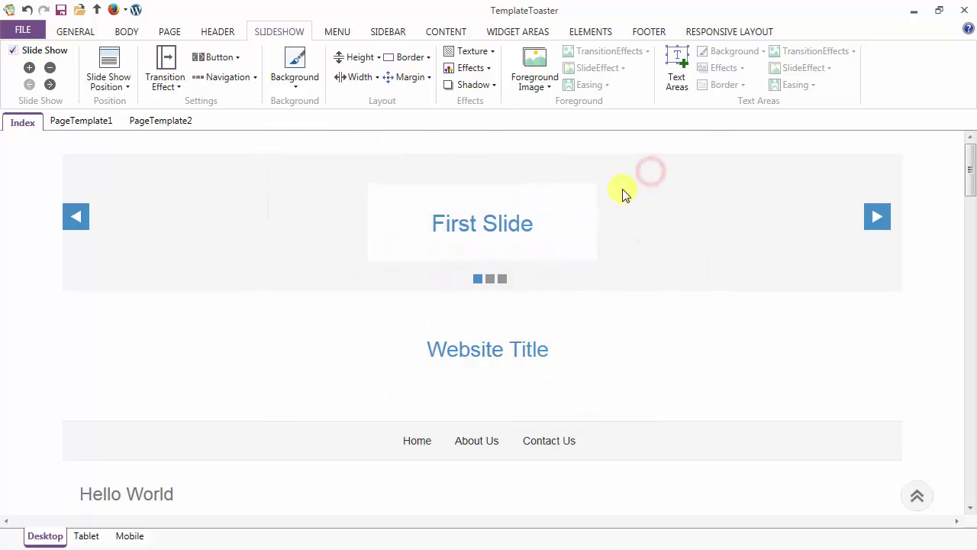
click(220, 78)
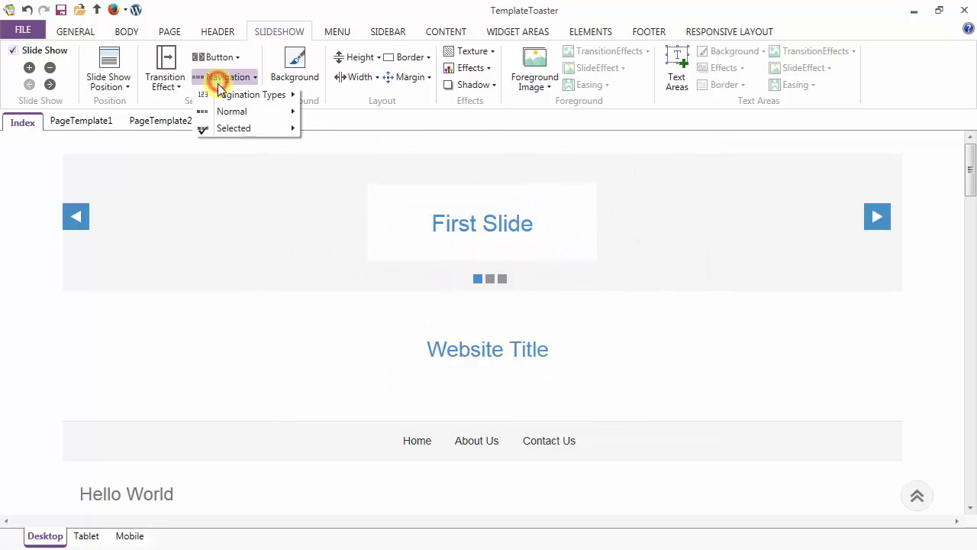
mouse_move(221, 132)
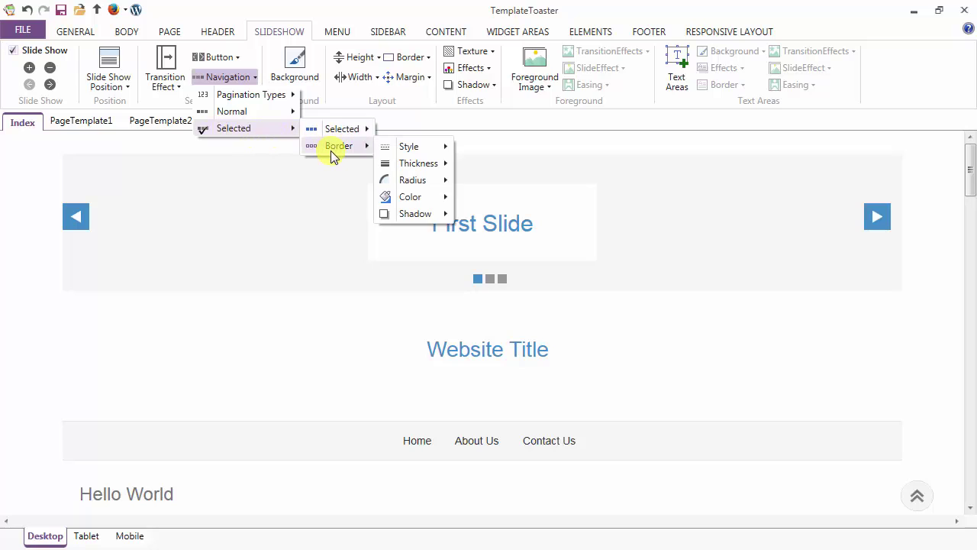
mouse_move(408, 152)
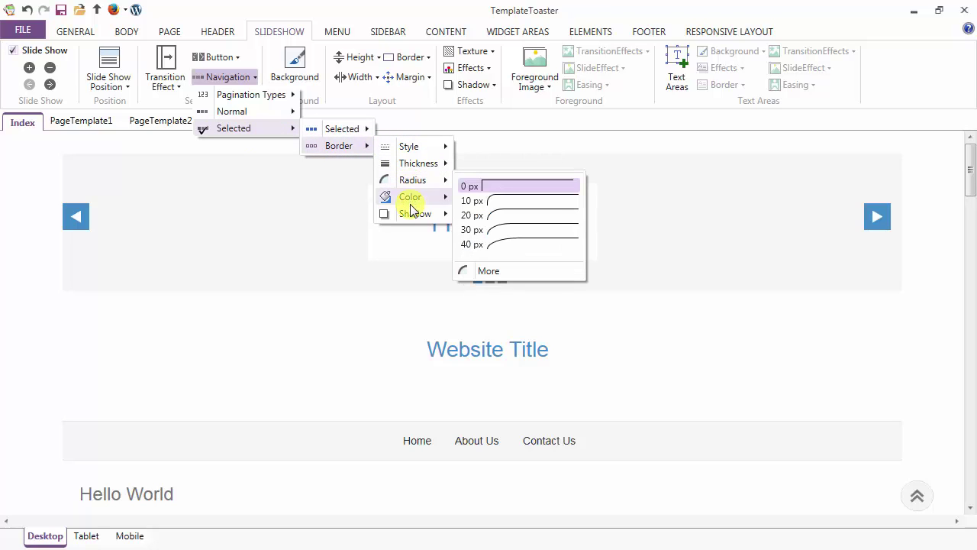
mouse_move(413, 220)
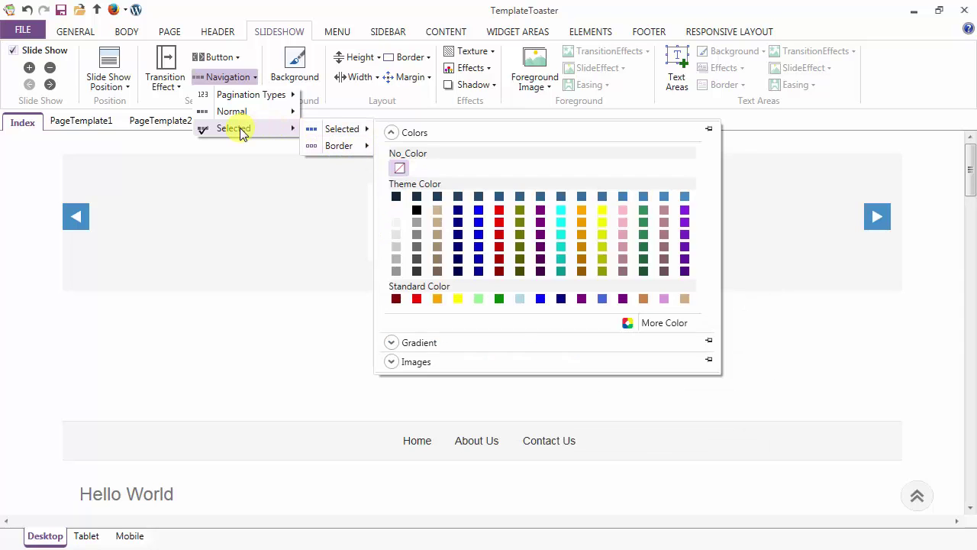
click(222, 79)
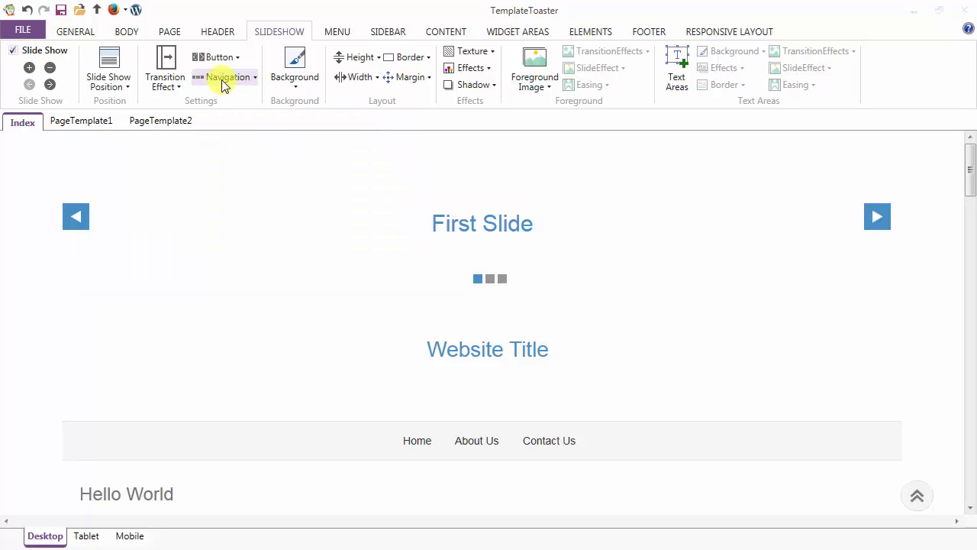
Step: Fill the first slide's background with the standard orange colour and preview the gradient presets on it
click(293, 76)
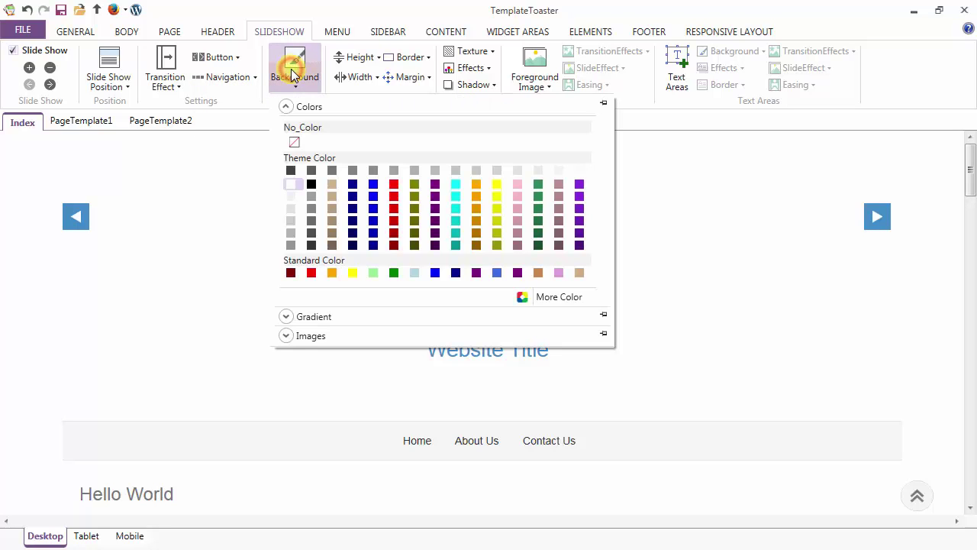
click(332, 274)
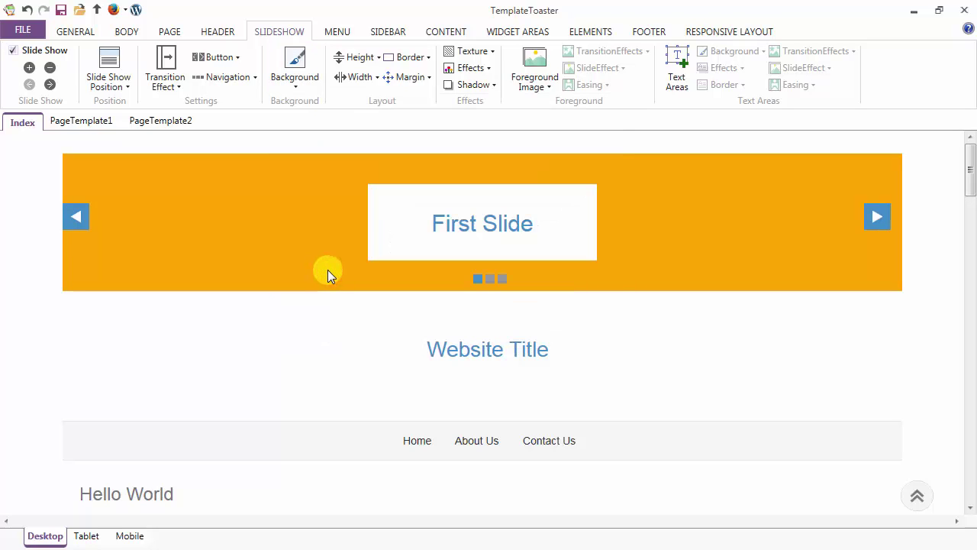
click(295, 69)
click(302, 314)
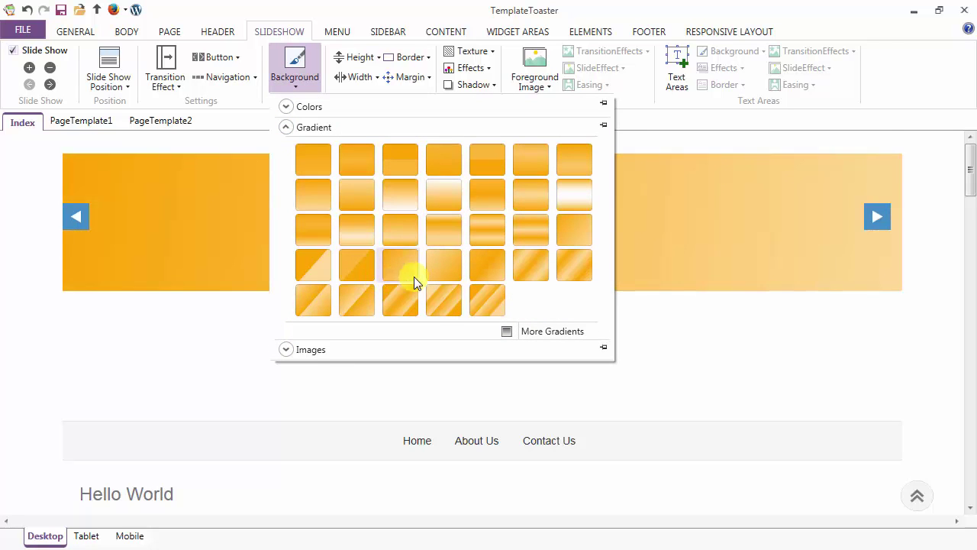
Step: Use the preset image of a dark-haired woman with shopping bags in a glass-roofed hall as the first slide's background
click(305, 349)
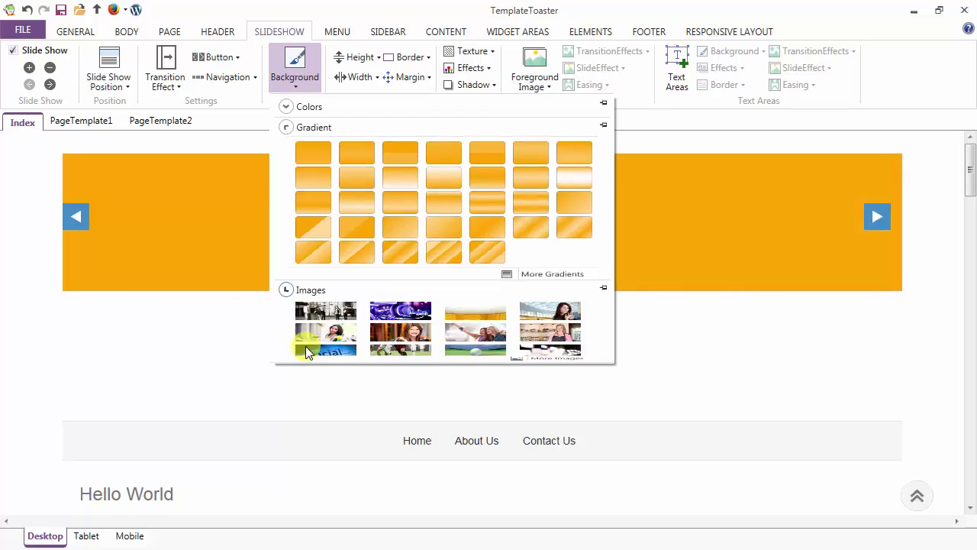
scroll(309, 346, down, 3)
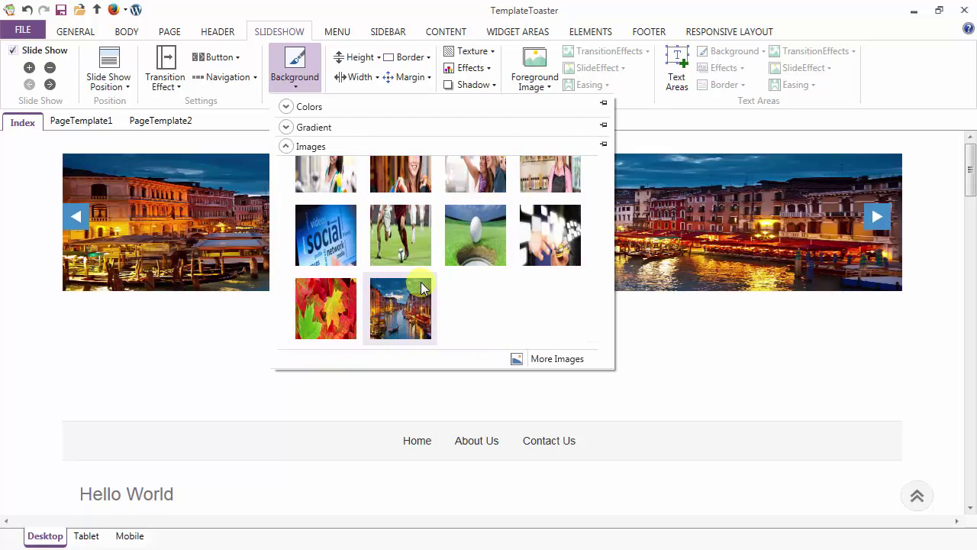
scroll(428, 275, up, 3)
scroll(456, 257, up, 2)
scroll(456, 257, down, 5)
scroll(455, 252, down, 3)
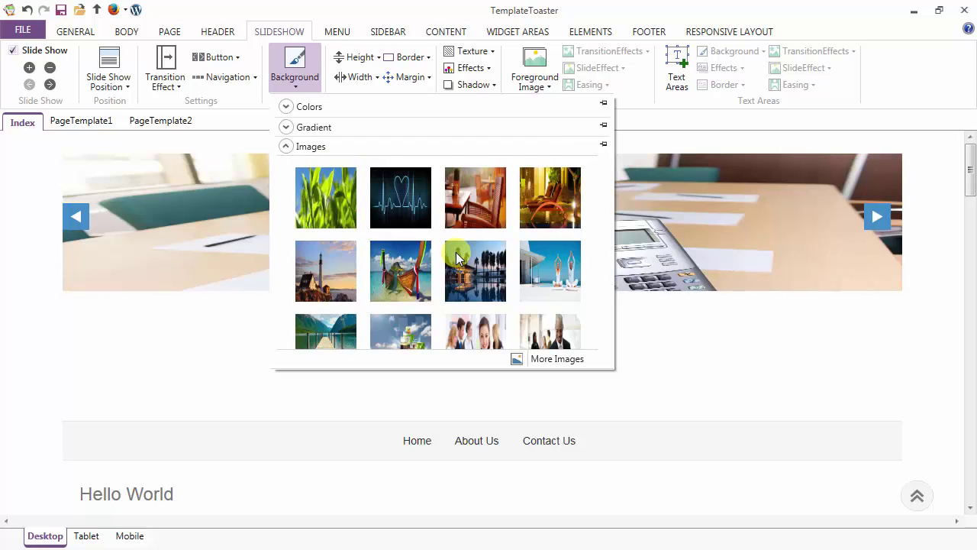
scroll(456, 258, down, 3)
scroll(456, 258, down, 3)
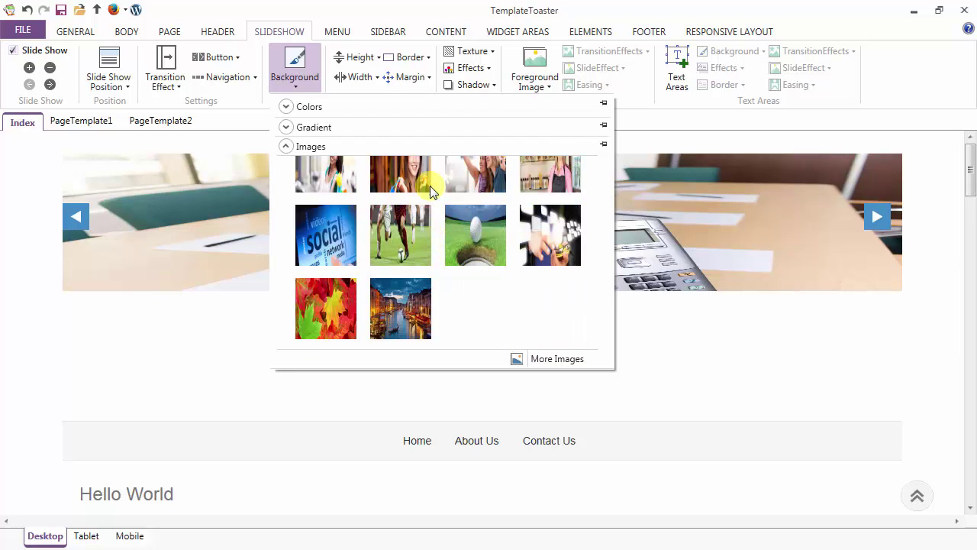
scroll(505, 246, up, 3)
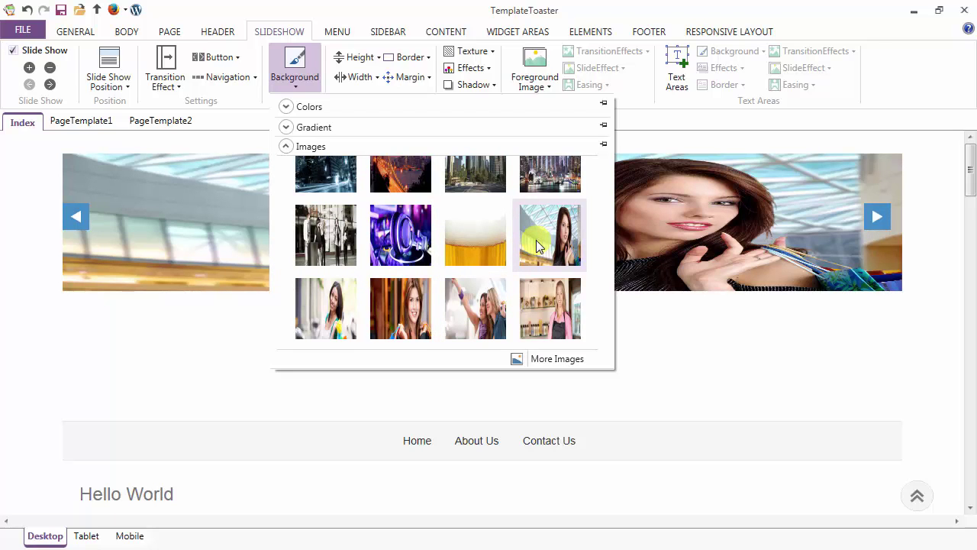
click(536, 243)
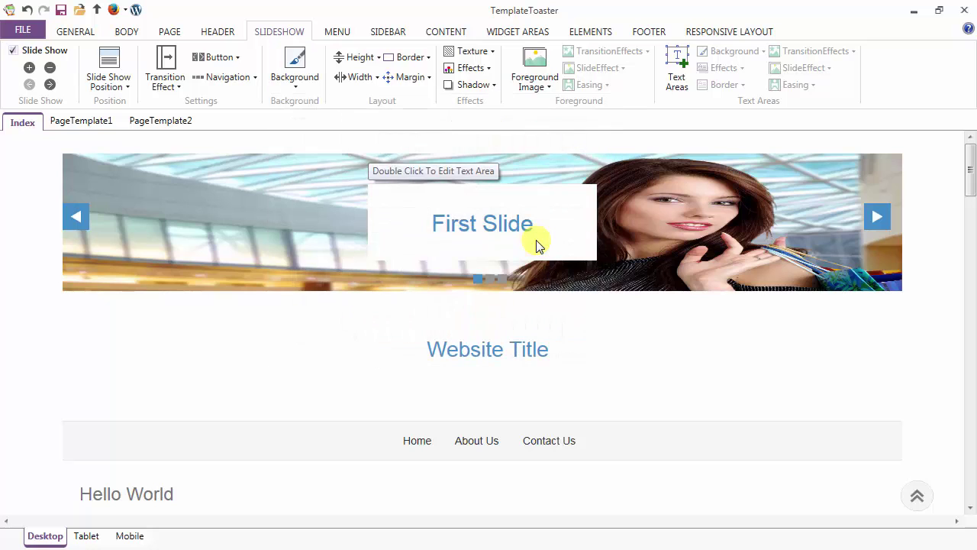
Step: Set the stretch of the first slide's background image to Uniform To Fill in the detailed image settings
click(304, 84)
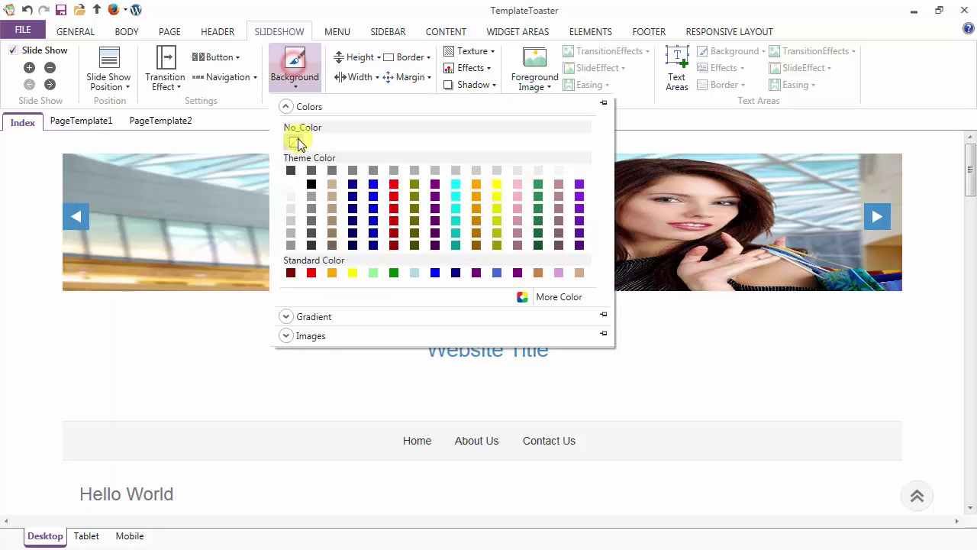
click(324, 337)
scroll(497, 354, down, 3)
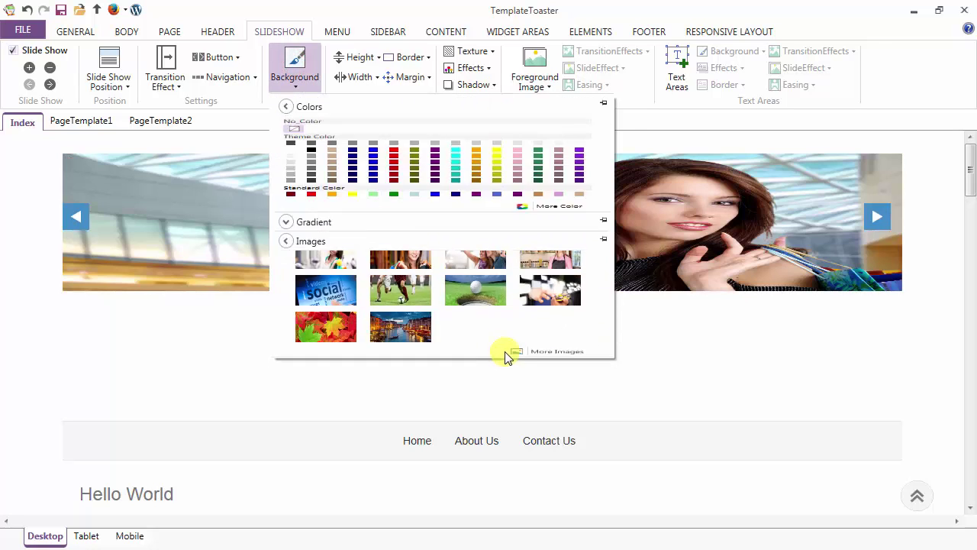
click(542, 356)
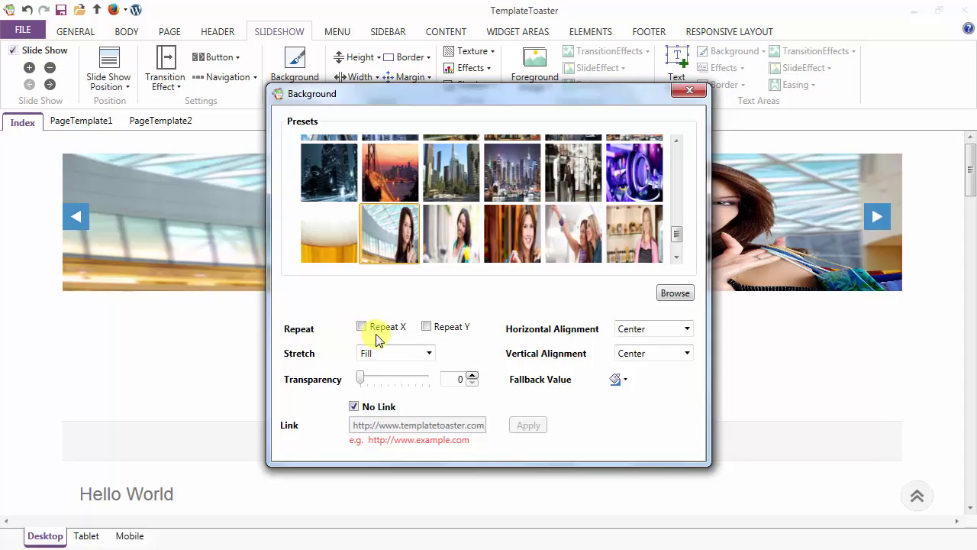
click(430, 353)
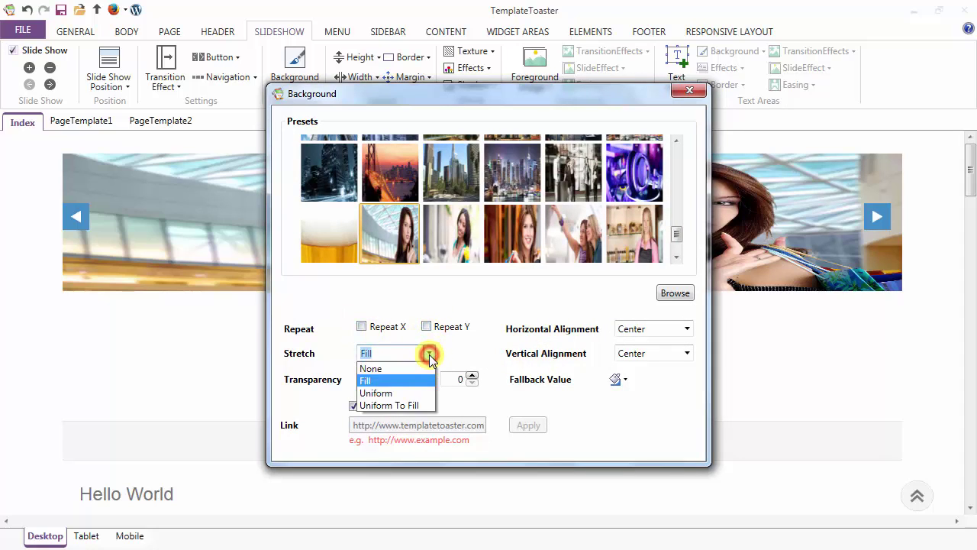
click(419, 407)
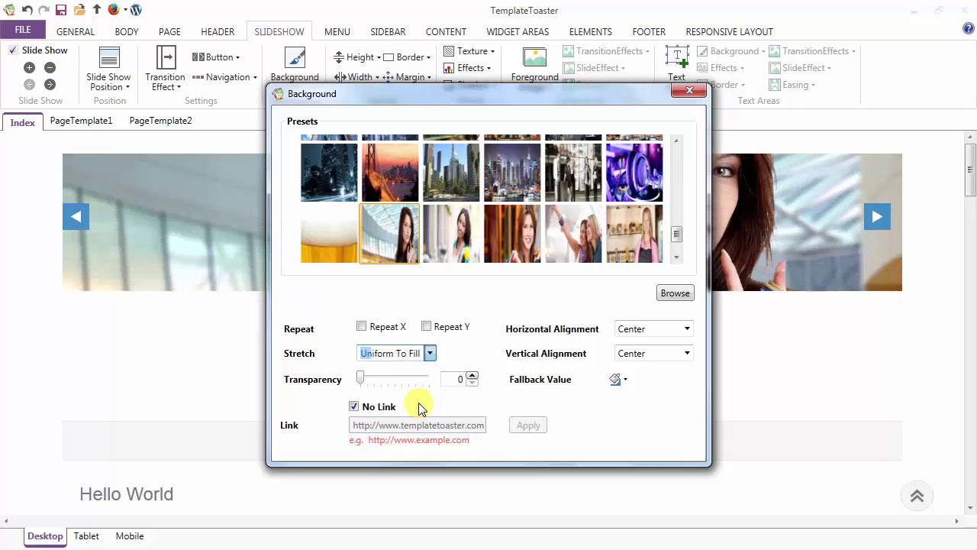
Step: Review the background image's transparency, link, horizontal alignment and vertical alignment options, and close the Background dialog
click(362, 382)
click(359, 378)
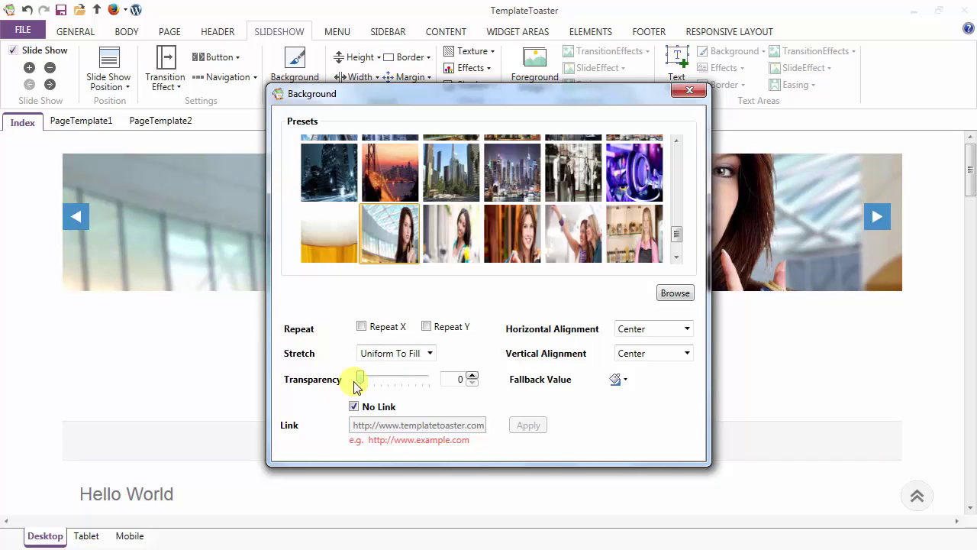
click(355, 407)
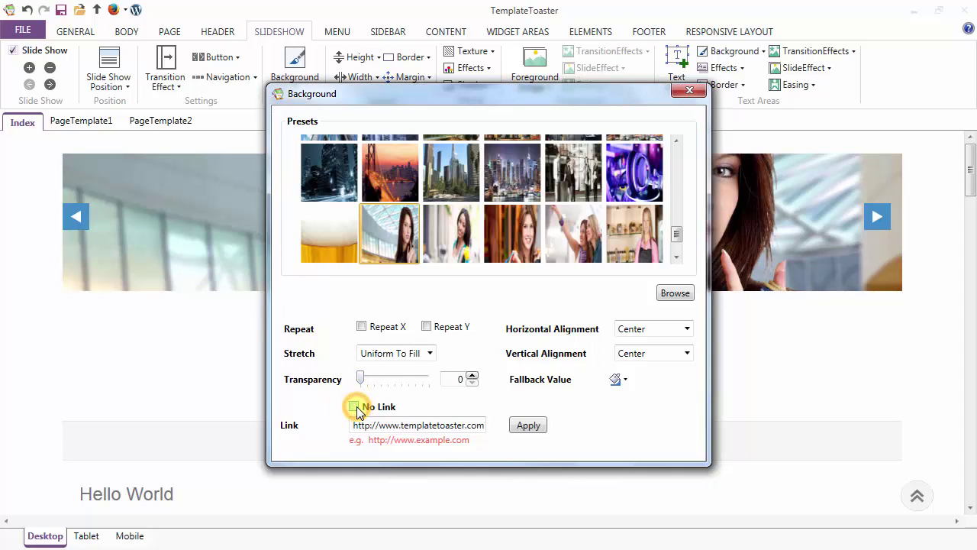
click(356, 408)
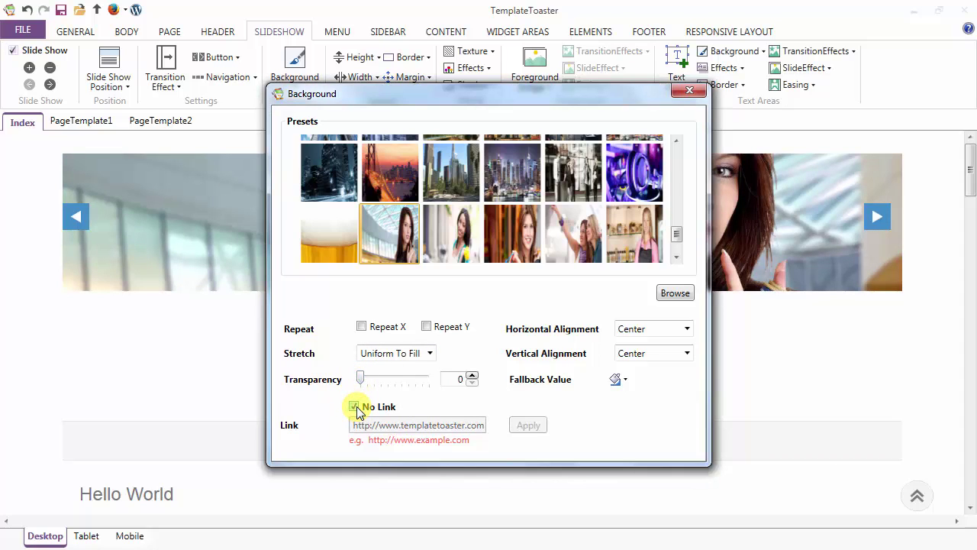
click(688, 331)
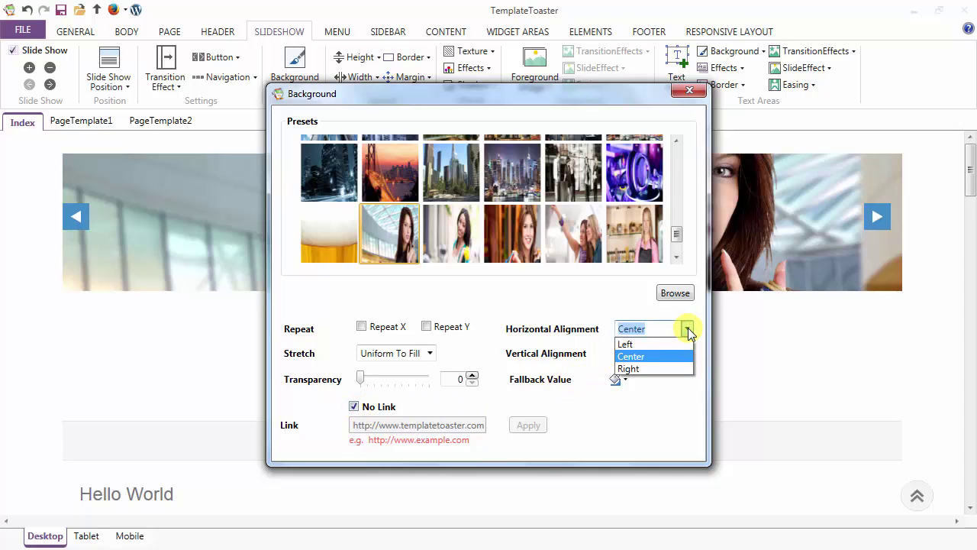
click(688, 329)
click(688, 354)
click(688, 354)
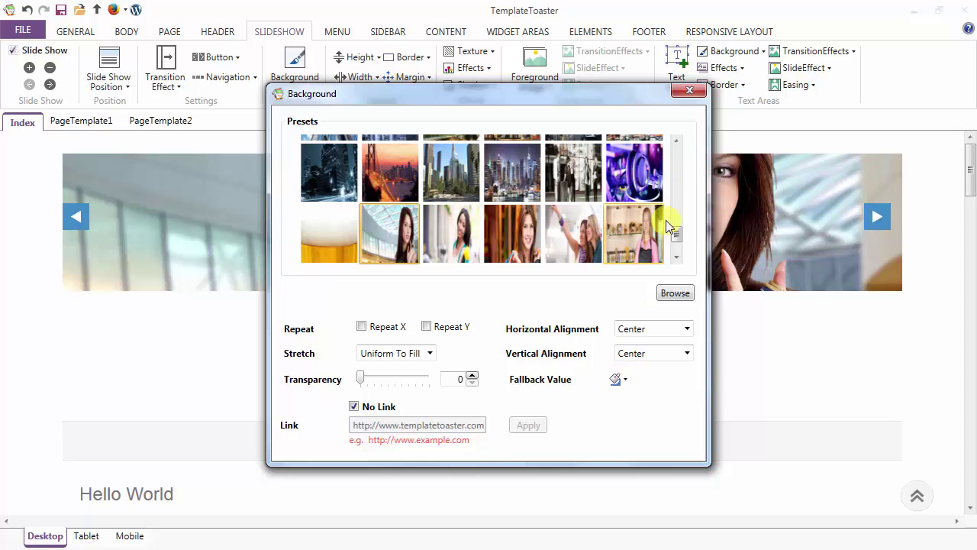
click(690, 93)
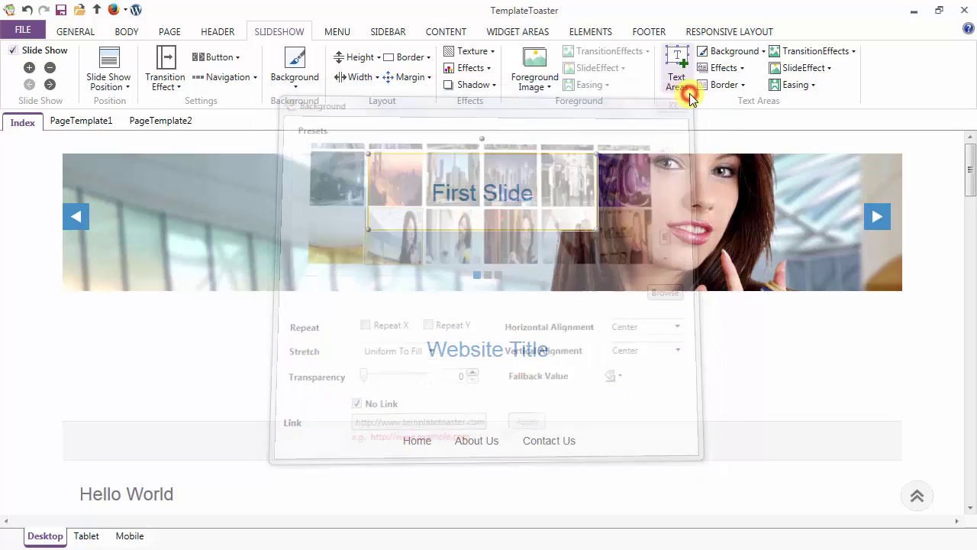
Step: Set the slideshow's height to 400 in the detailed layout options and close the dialog
click(353, 64)
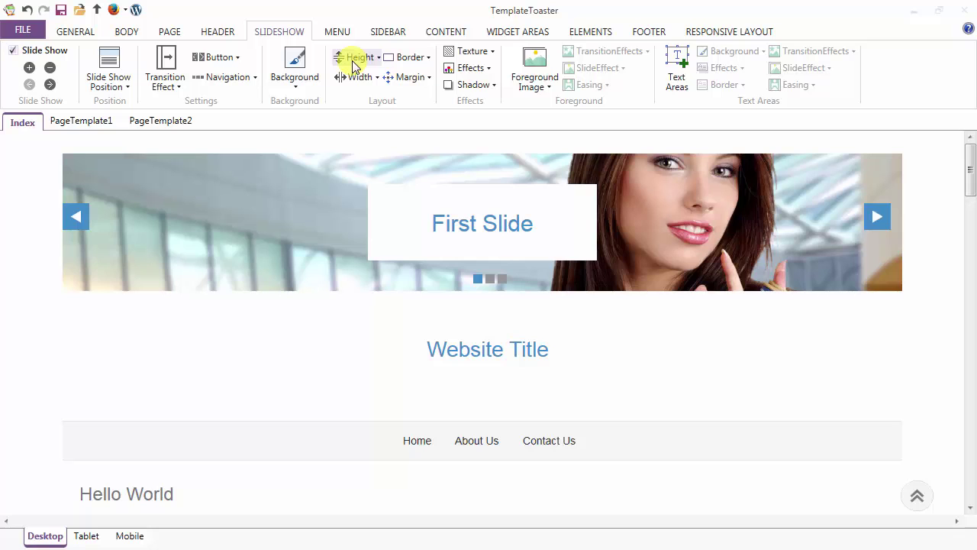
click(354, 61)
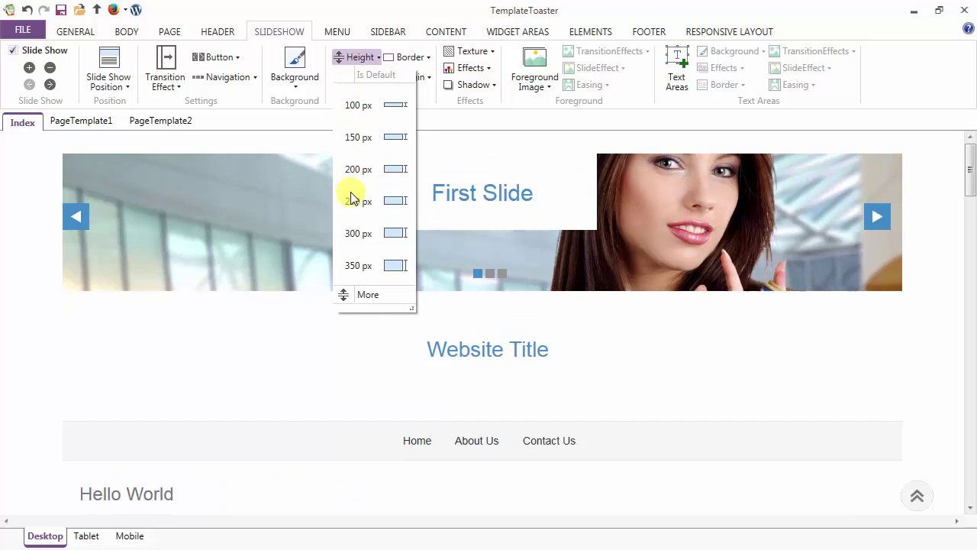
click(364, 295)
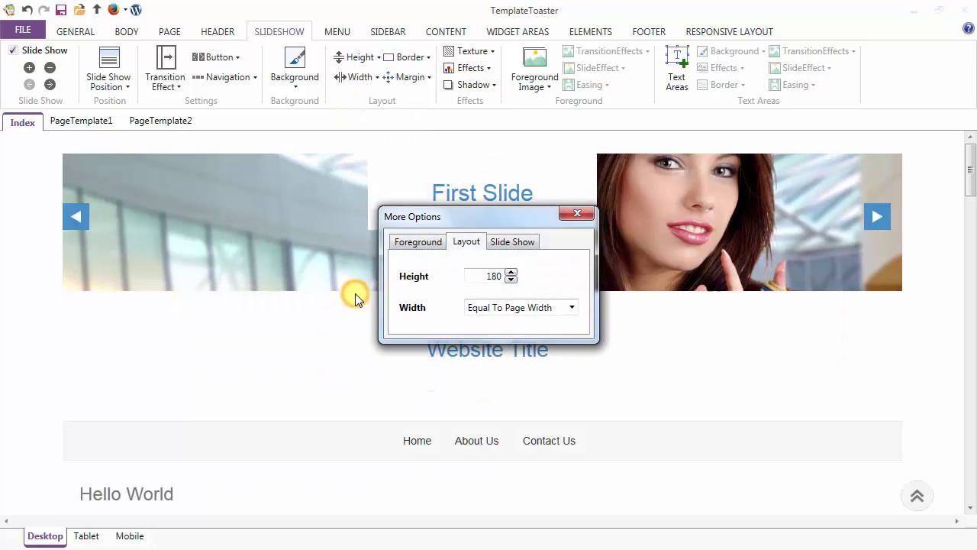
drag(487, 276, 508, 277)
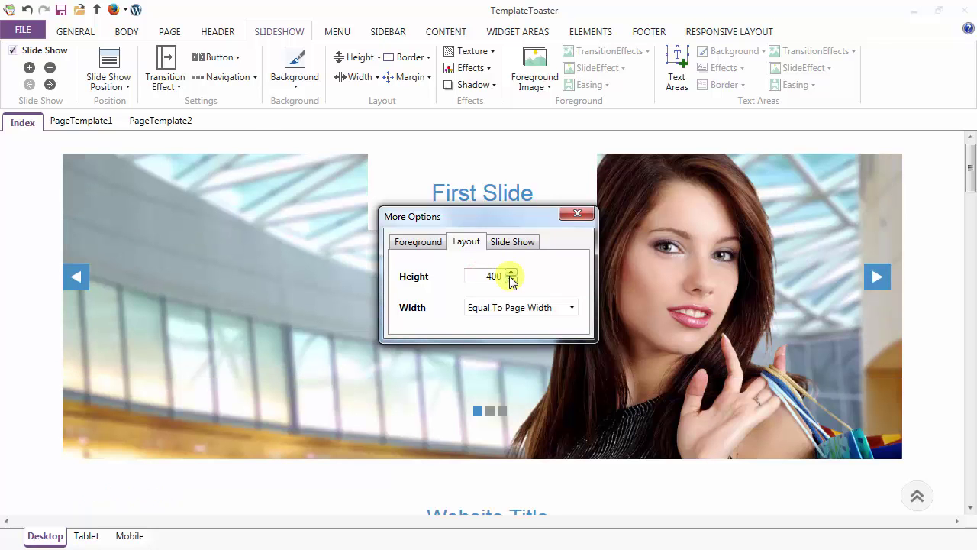
click(579, 217)
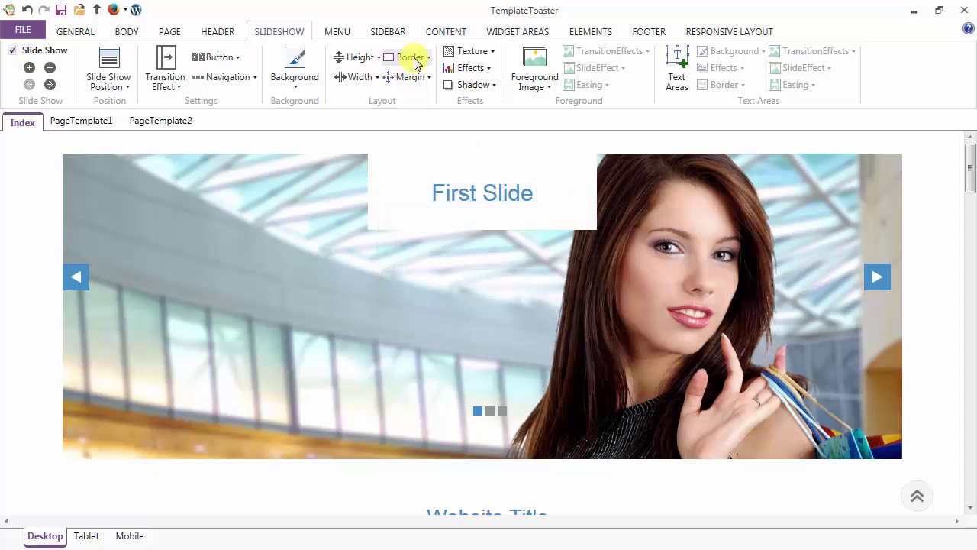
Step: Review the slideshow's border, width and margin options
click(417, 62)
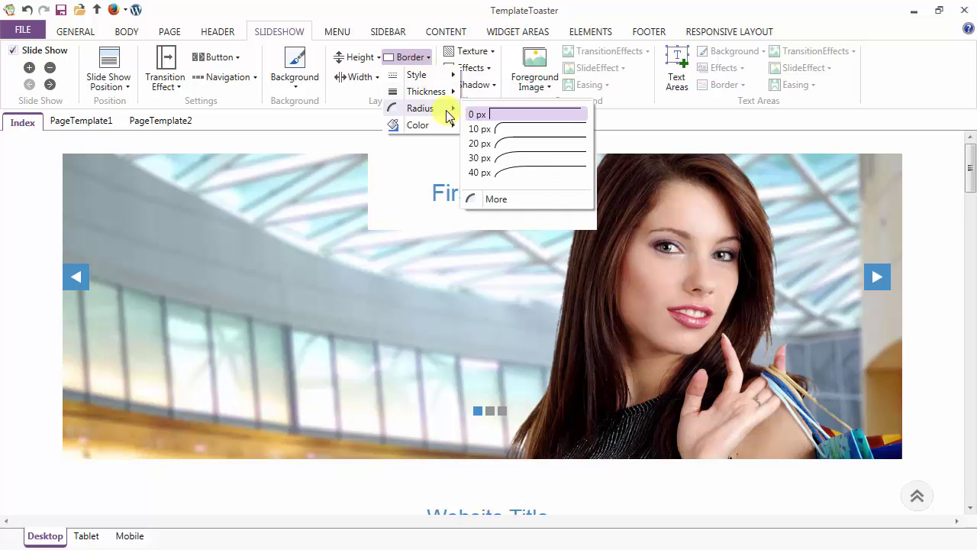
mouse_move(446, 130)
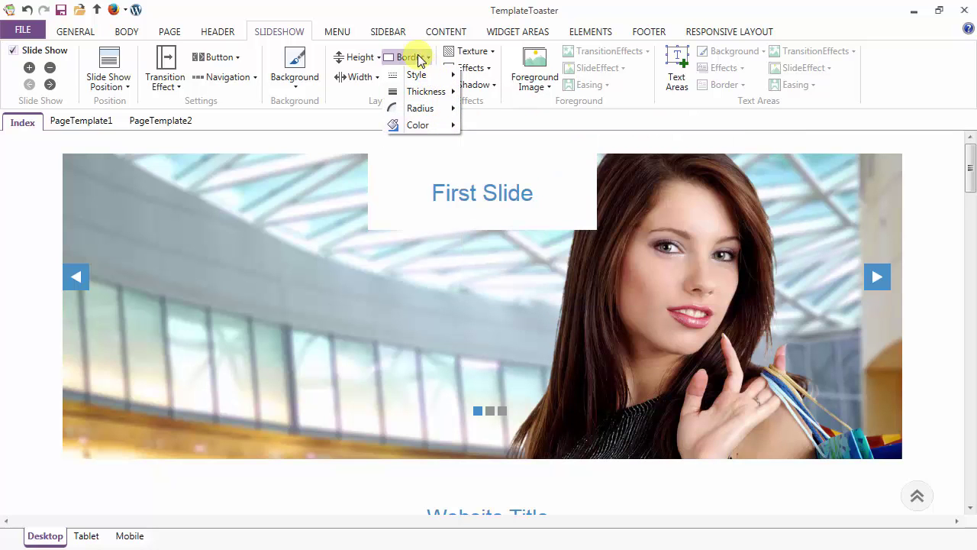
click(413, 57)
click(372, 79)
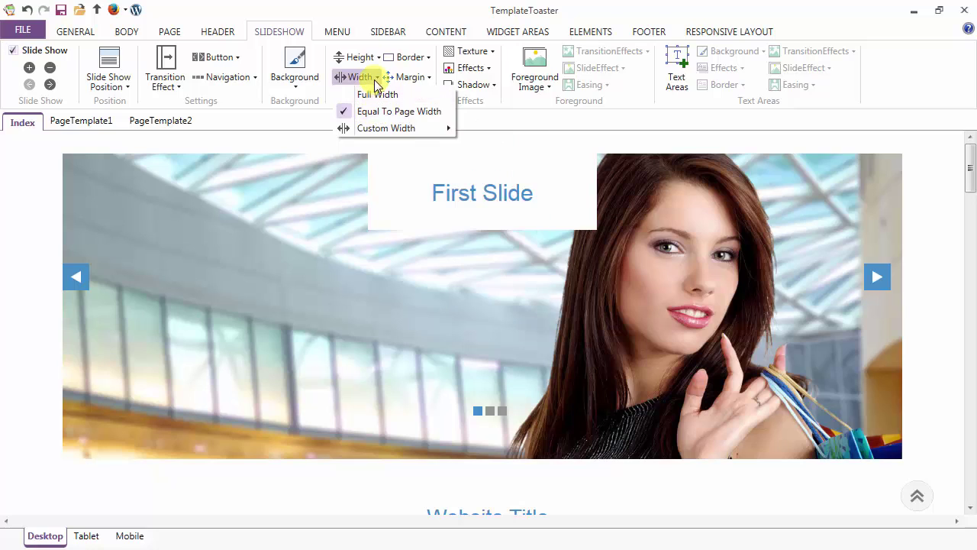
click(396, 78)
click(422, 78)
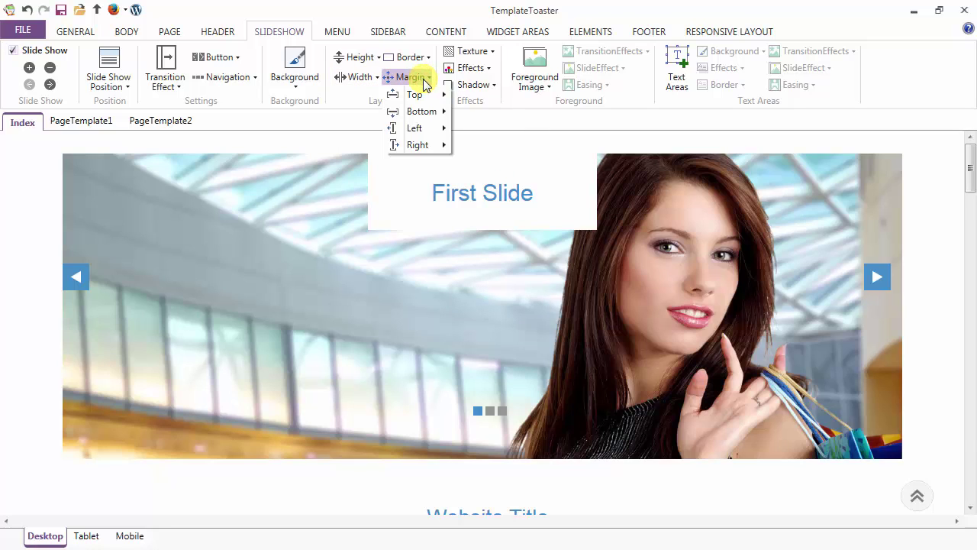
mouse_move(428, 133)
click(419, 81)
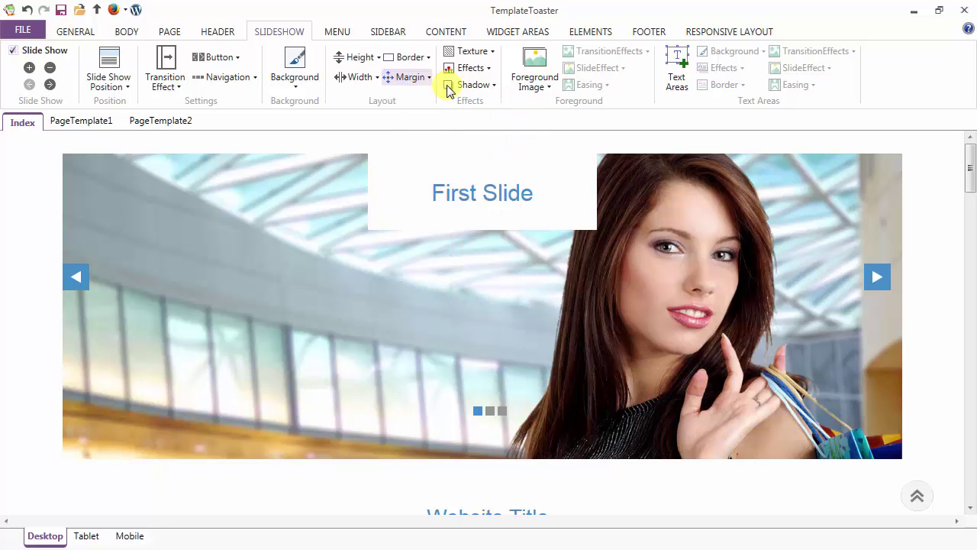
Step: Examine the texture, effect and shadow presets available for the slideshow
click(472, 52)
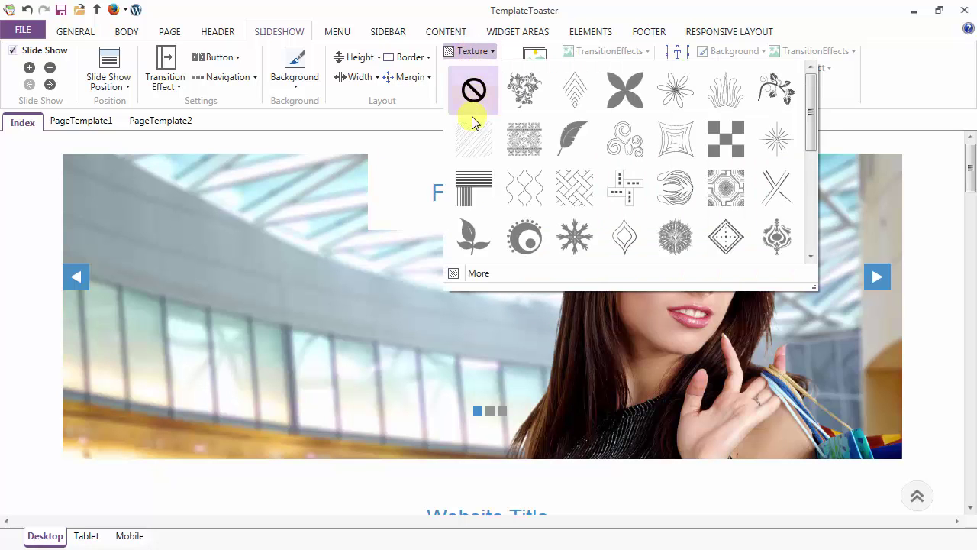
scroll(473, 244, down, 2)
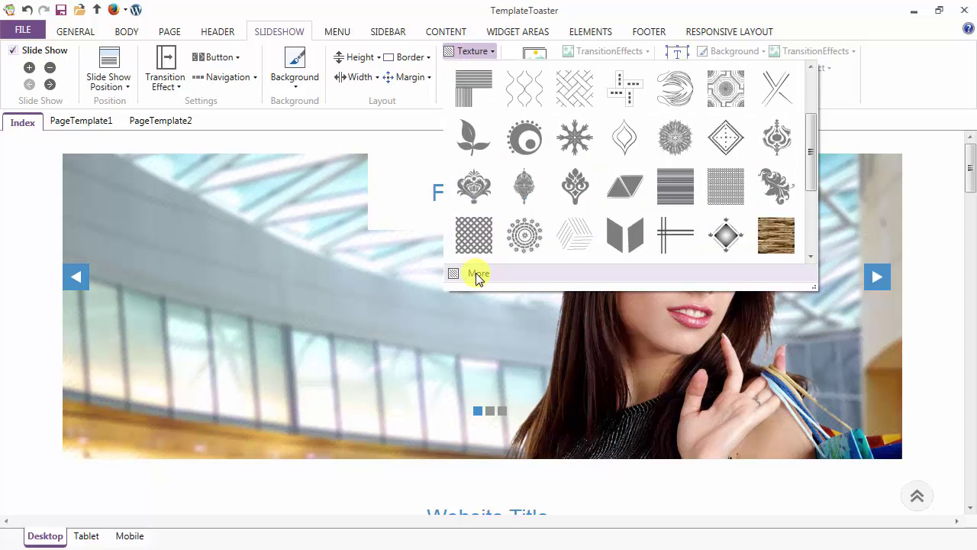
click(475, 53)
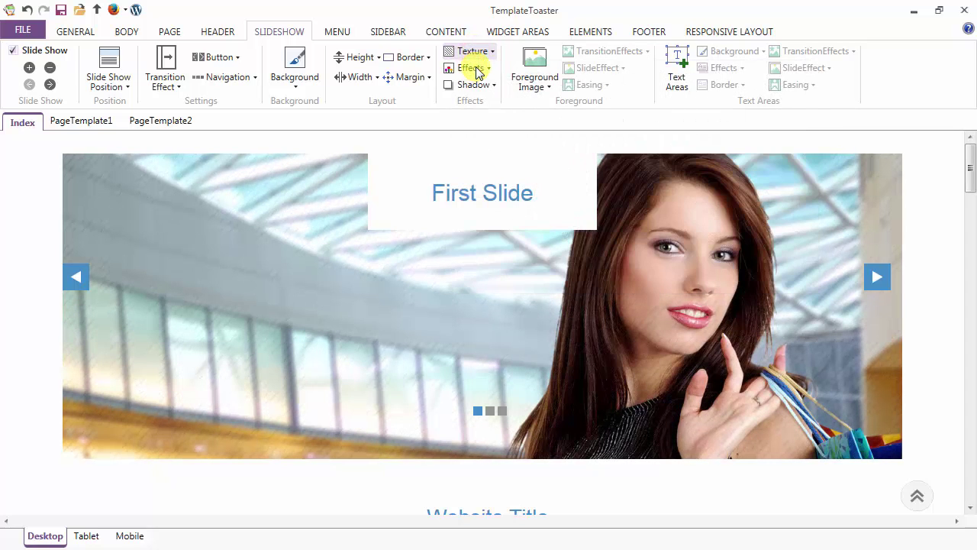
click(487, 71)
click(487, 71)
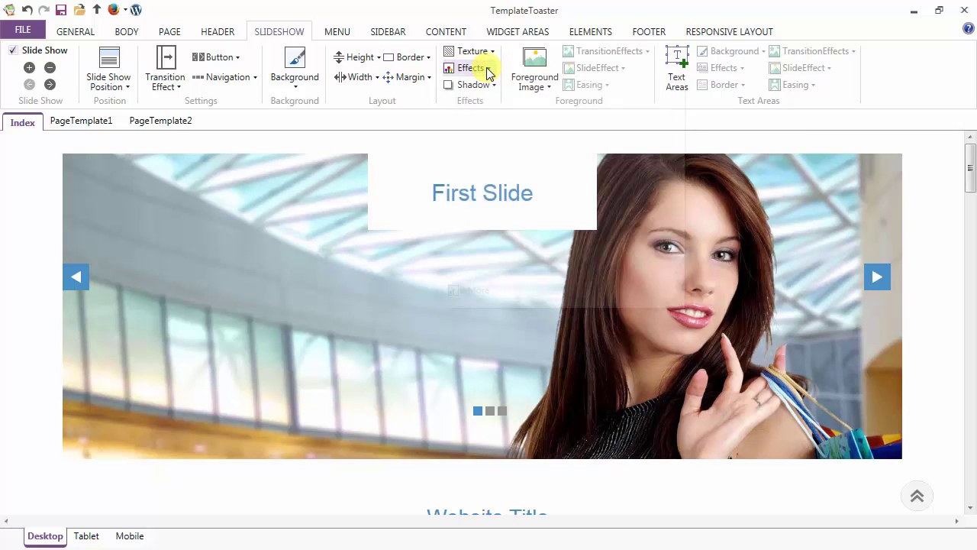
click(487, 70)
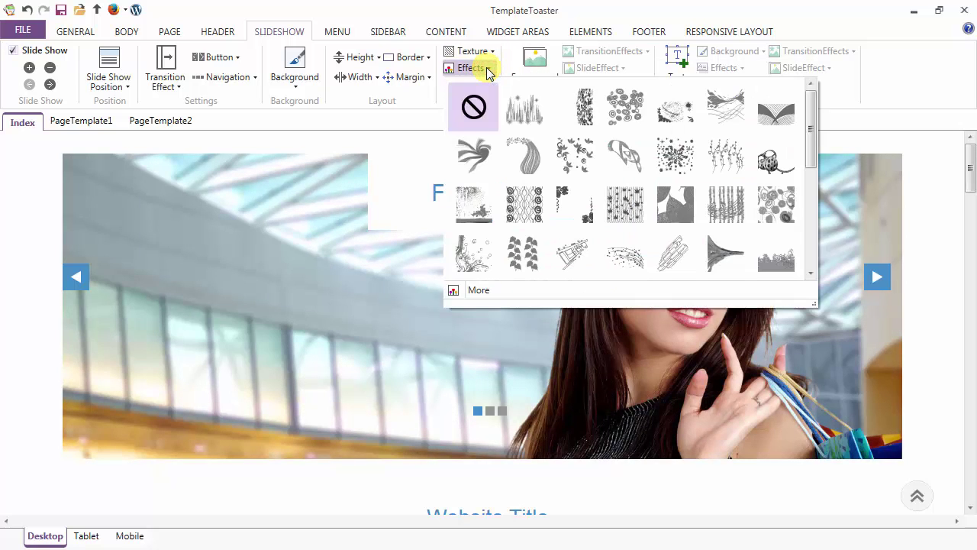
click(488, 71)
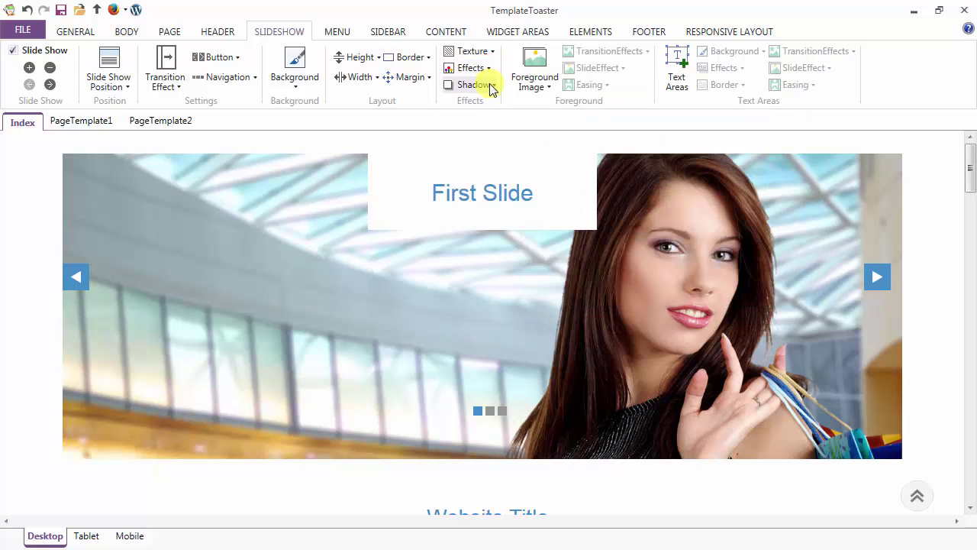
click(491, 87)
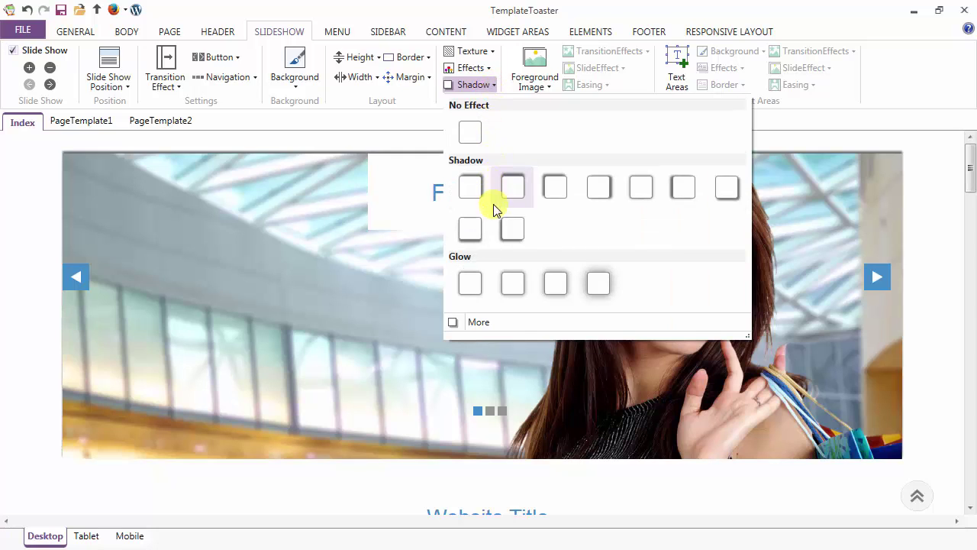
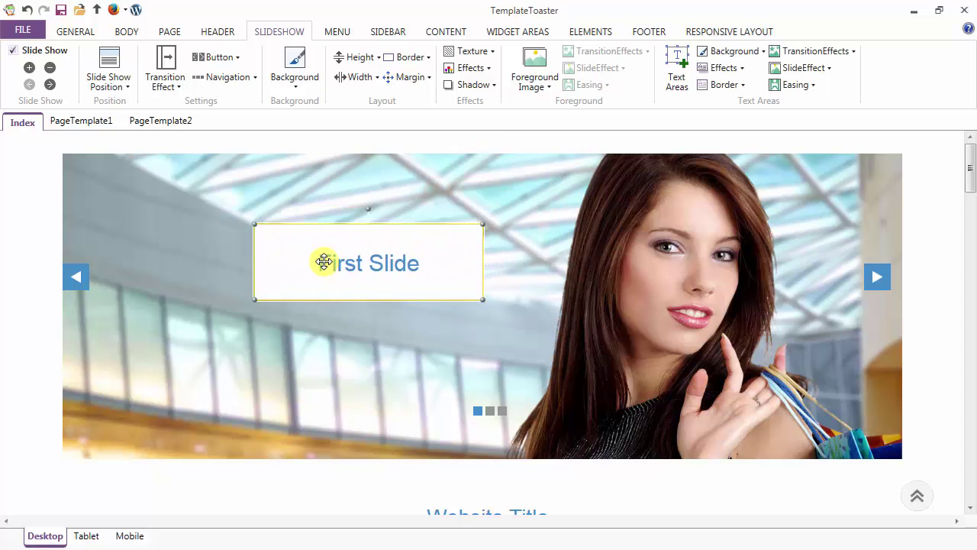
Step: Enlarge the first slide's text area on all four sides so it fills most of the space beside the woman
drag(331, 302, 334, 364)
drag(483, 282, 525, 289)
drag(372, 222, 366, 194)
drag(253, 270, 146, 267)
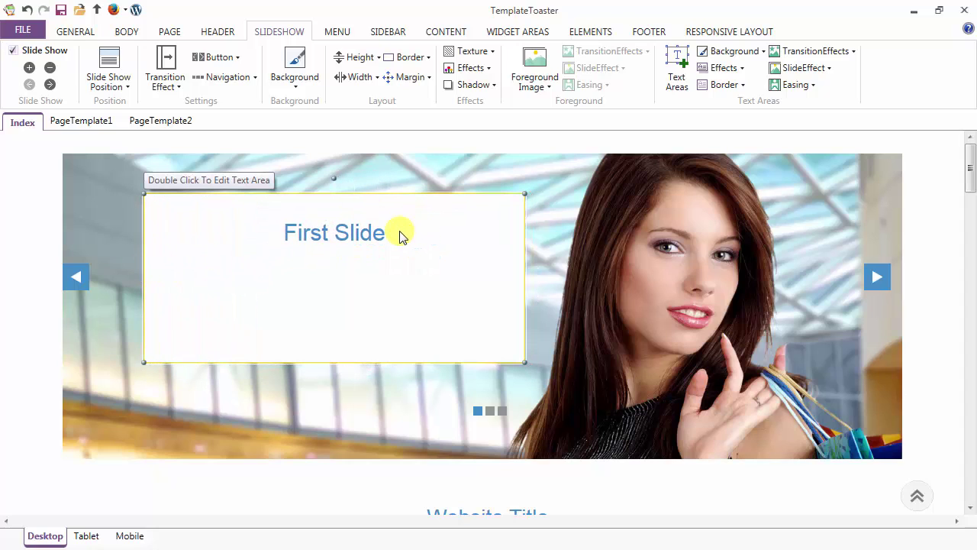
Step: Replace the "First Slide" text with the heading "Lorem ipsum dolor sit amet." and a placeholder paragraph starting "Test link adipiscing elit."
double_click(387, 234)
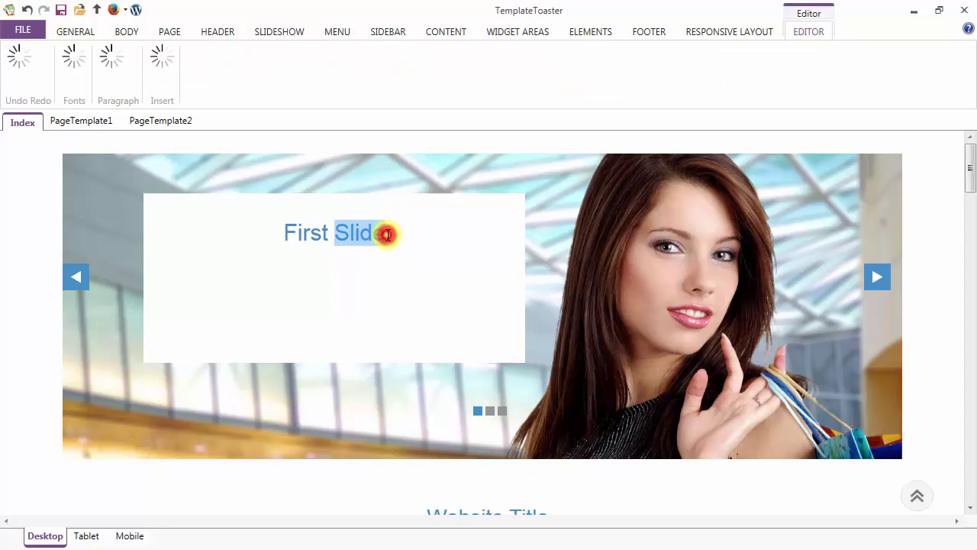
key(BackSpace)
key(BackSpace)
key(BackSpace)
key(BackSpace)
key(BackSpace)
key(BackSpace)
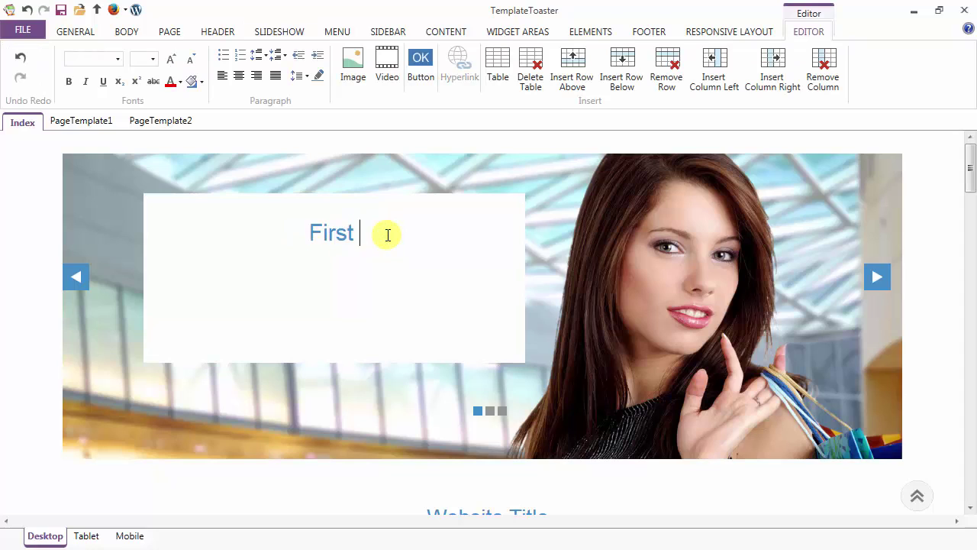
key(BackSpace)
text(Lorem ipsum dolor sit amet. Test link adipiscing elit.Nullam dignissim convallis est.Quisque aliquam. Donec faucibus. Nunc iaculis suscipit dui.Nam sit amet sem. Aliquam libero nisi, imperdiet at, tincidunt nec, gravida vehicula, nisl.Praesent mattis, massa quis luctus fermentum, turpis mi volutpat justo, eu volutpat enim diam eget metus.Maecenas ornare tortor.)
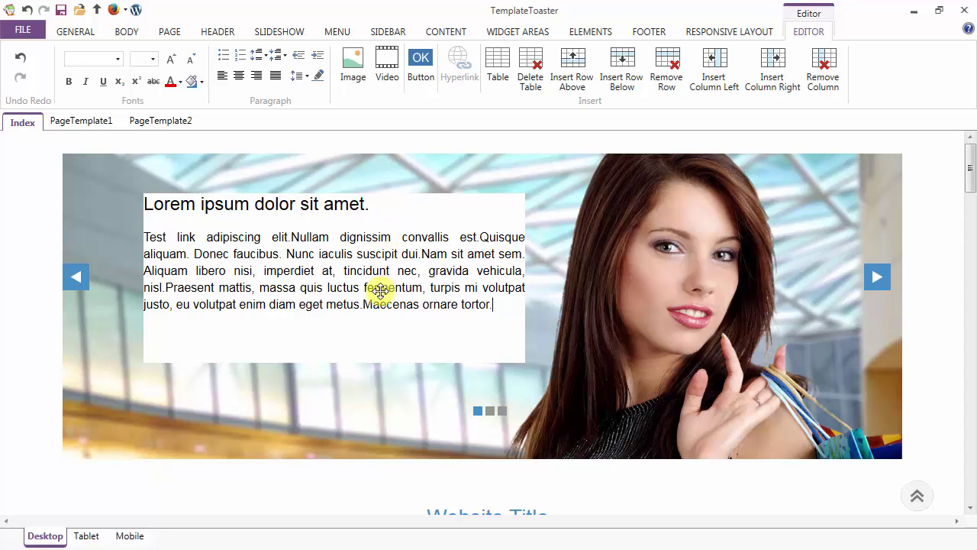
Step: Apply justified alignment to the text area's heading and paragraph, and leave text editing
click(369, 328)
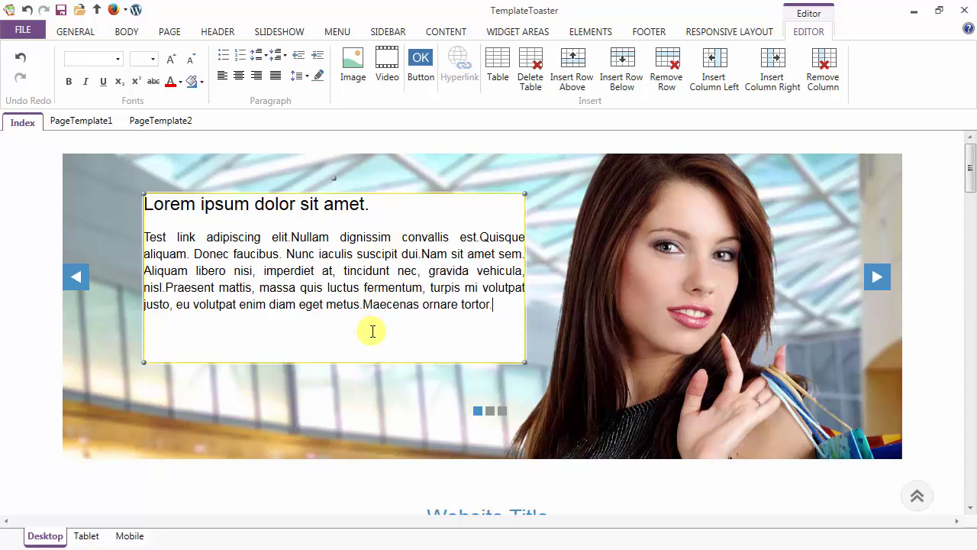
drag(497, 307, 143, 203)
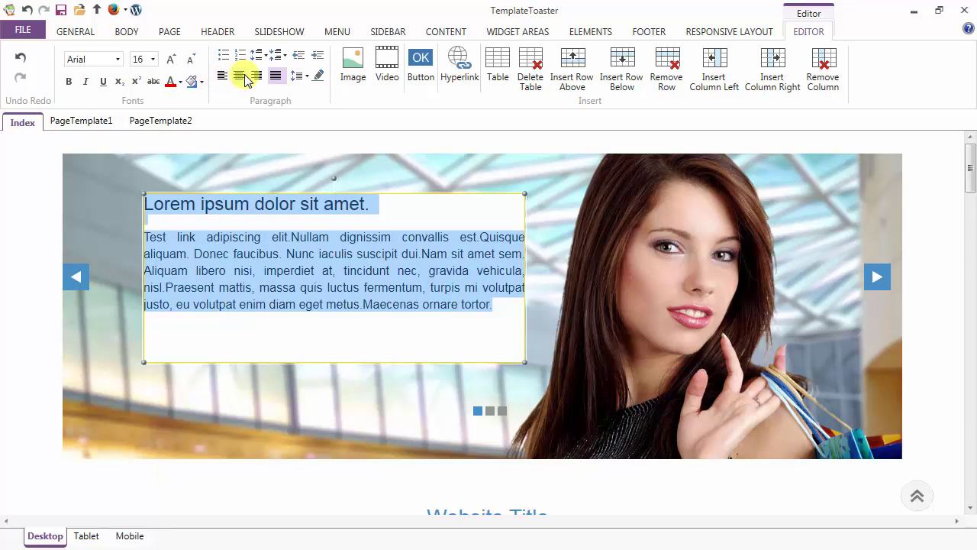
click(276, 78)
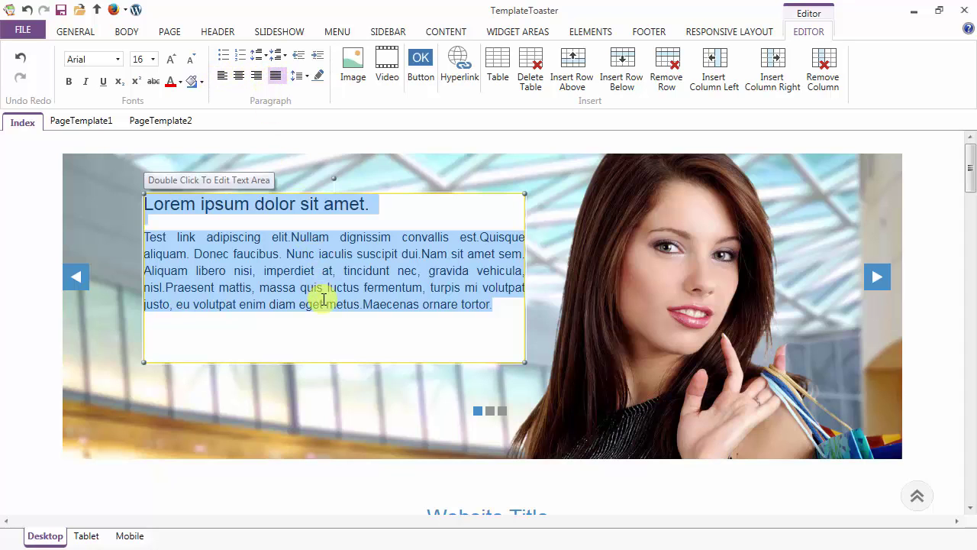
click(317, 382)
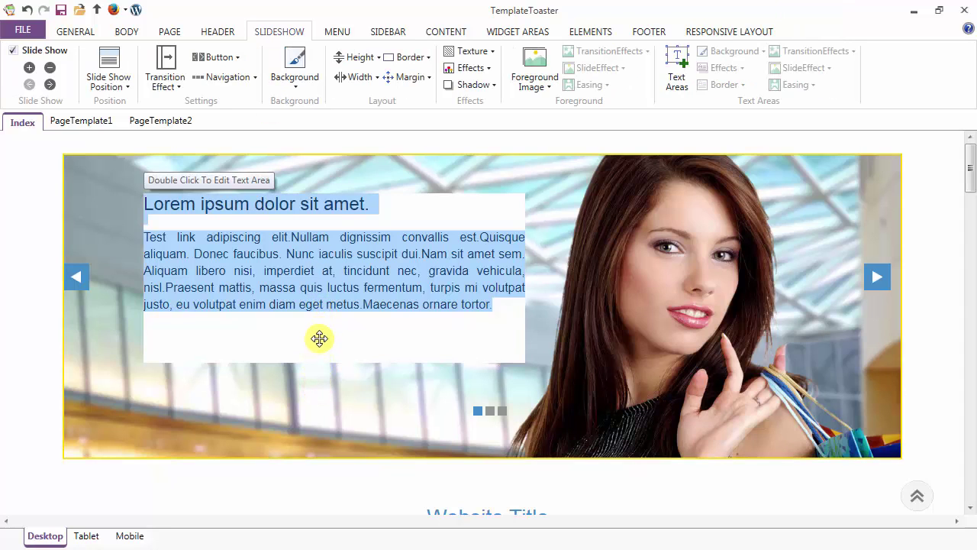
Step: Remove the first slide's text area background by choosing No_Color
click(319, 339)
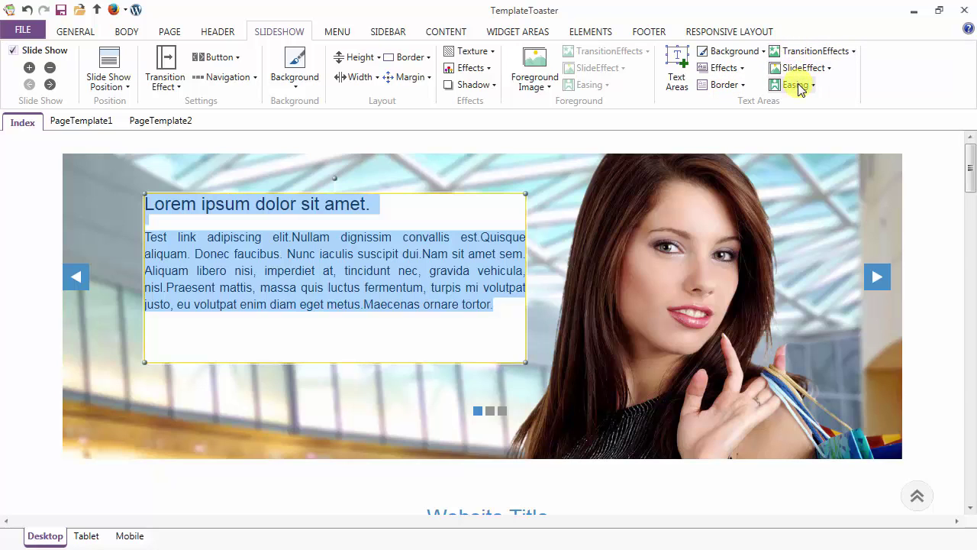
click(725, 53)
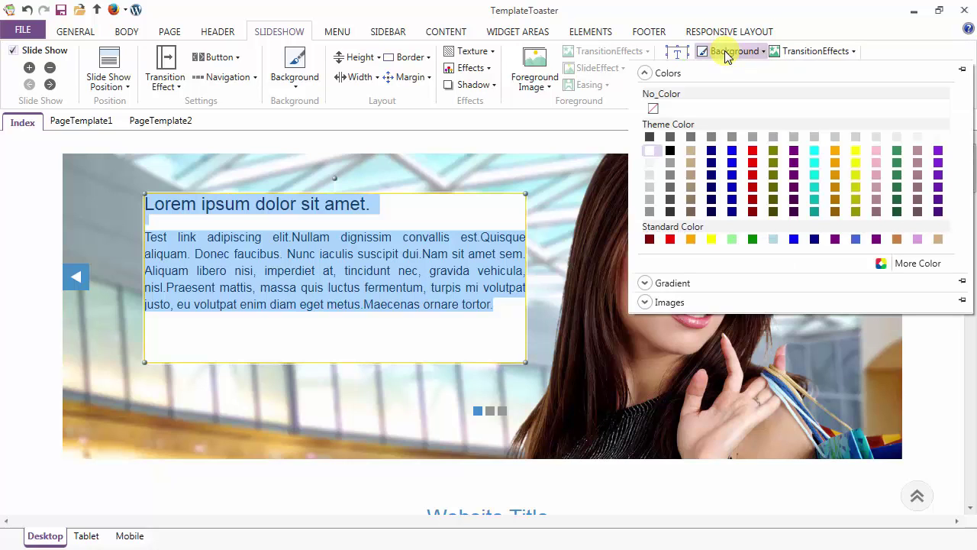
click(653, 109)
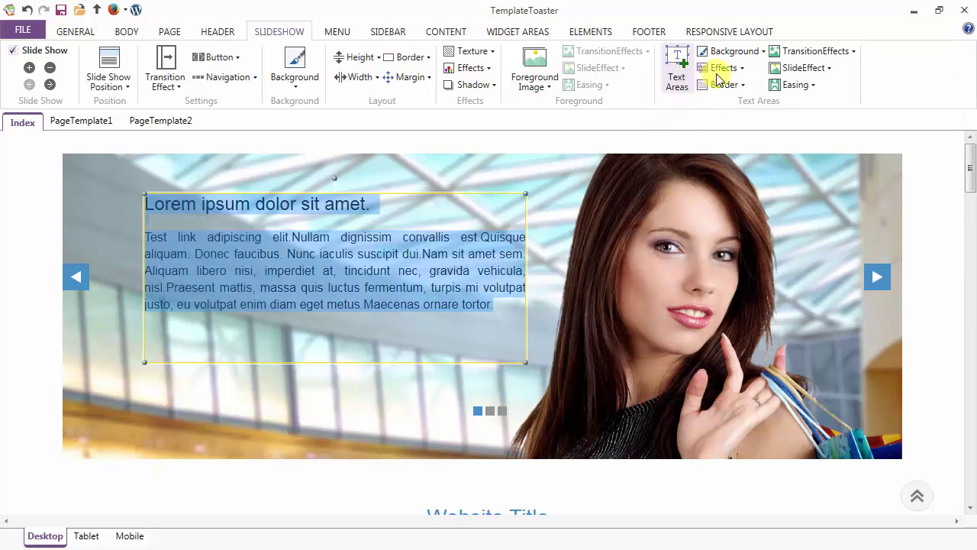
Step: Examine the effects, border and transition effect options available for the first slide's text area
click(733, 68)
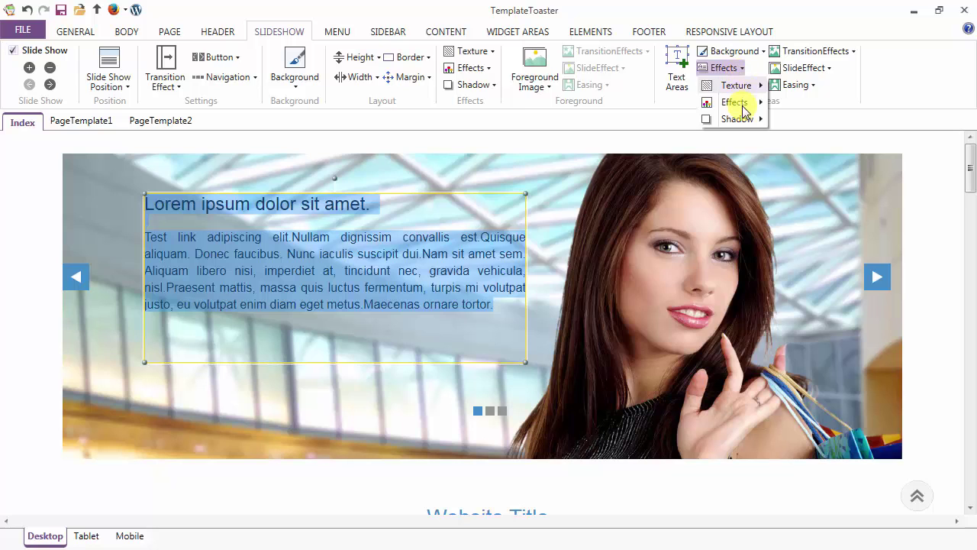
mouse_move(733, 100)
click(733, 68)
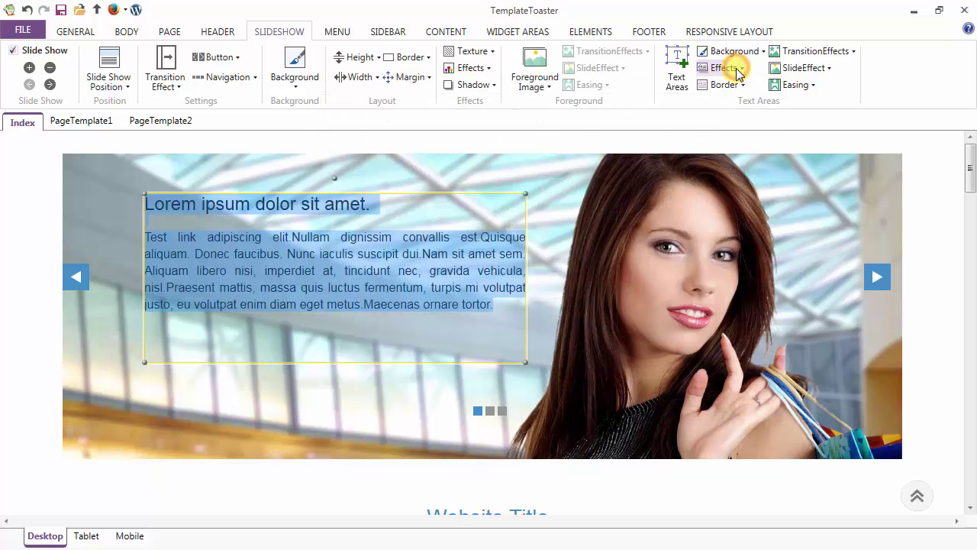
click(734, 86)
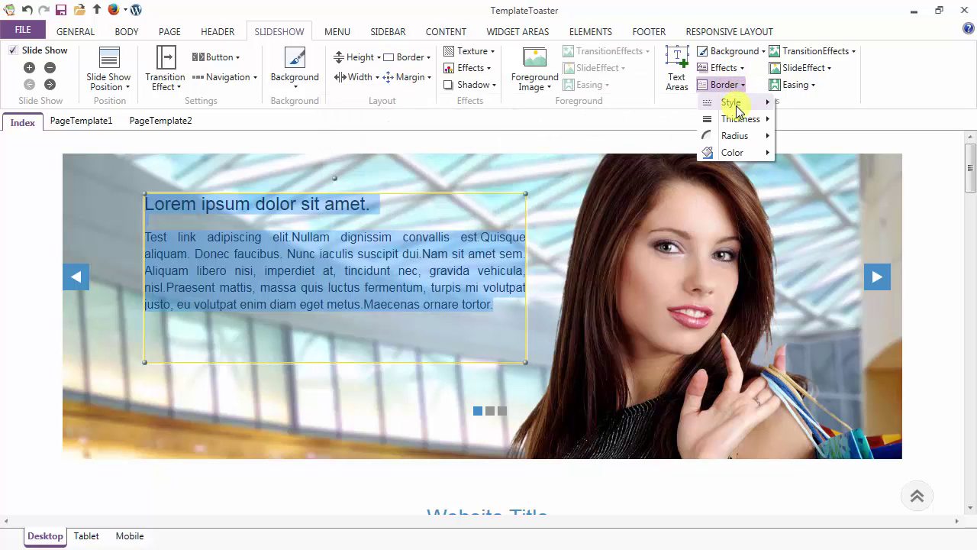
mouse_move(739, 121)
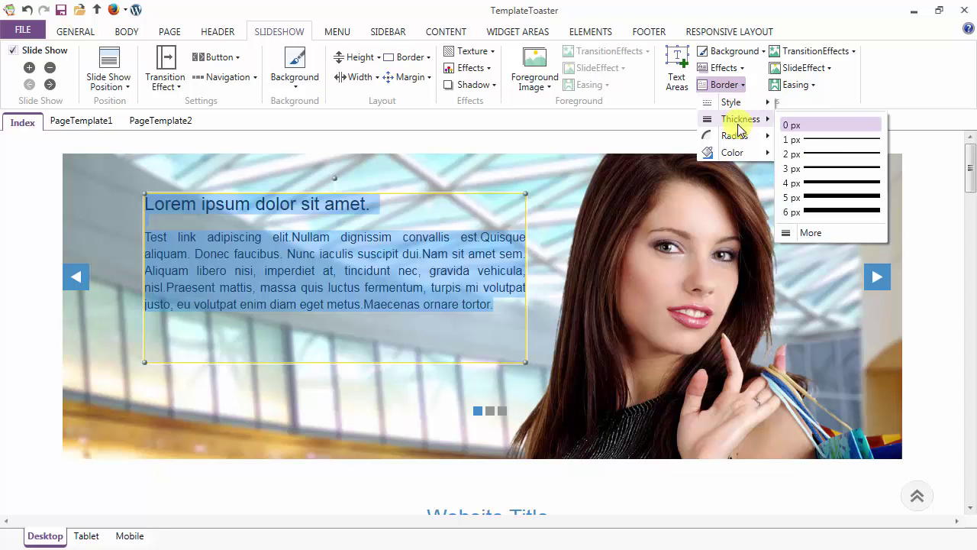
click(726, 84)
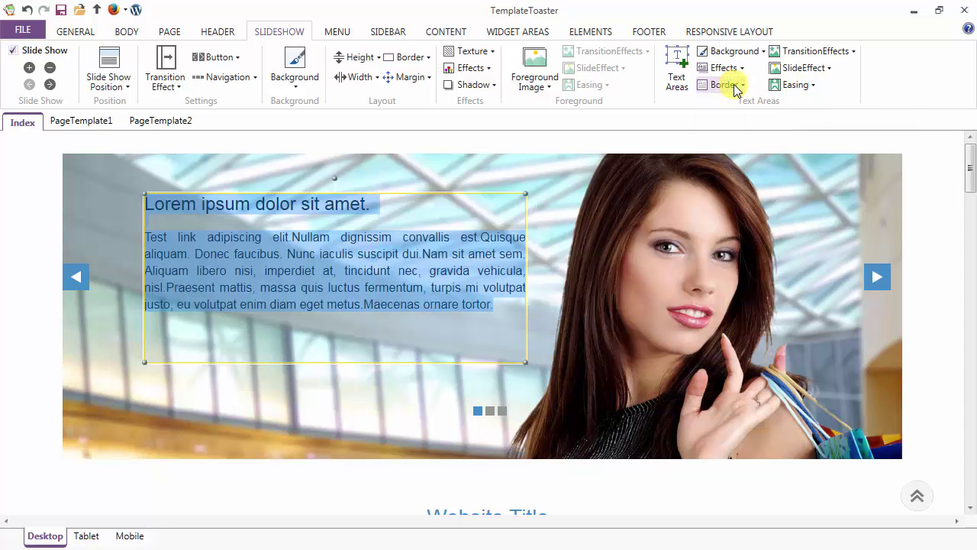
click(807, 54)
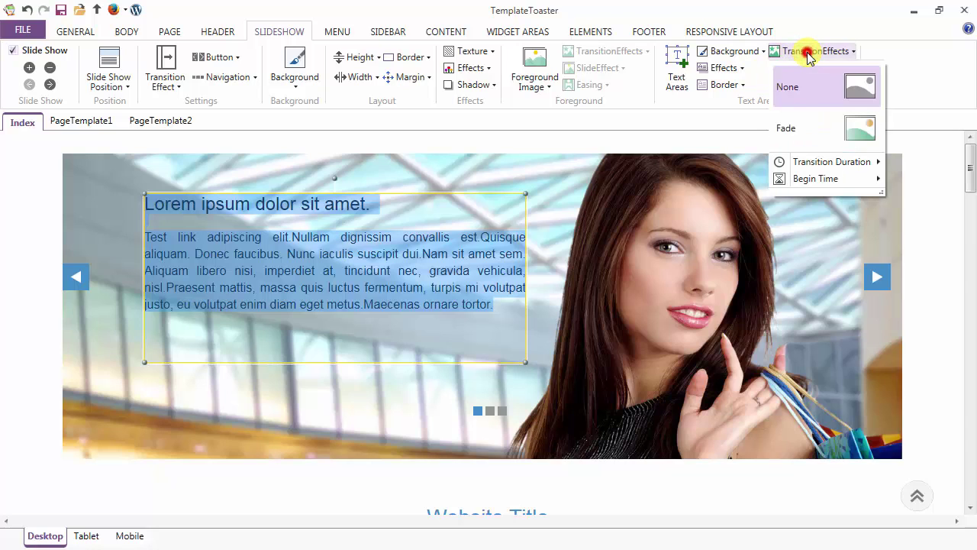
click(808, 55)
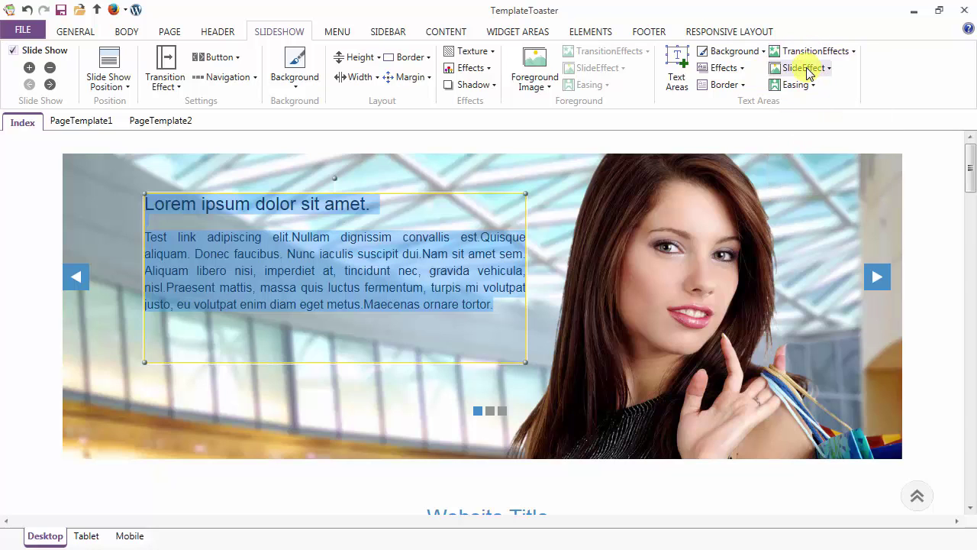
Step: Set the text area's slide effect to Left and its easing to Elastic Ease
click(808, 70)
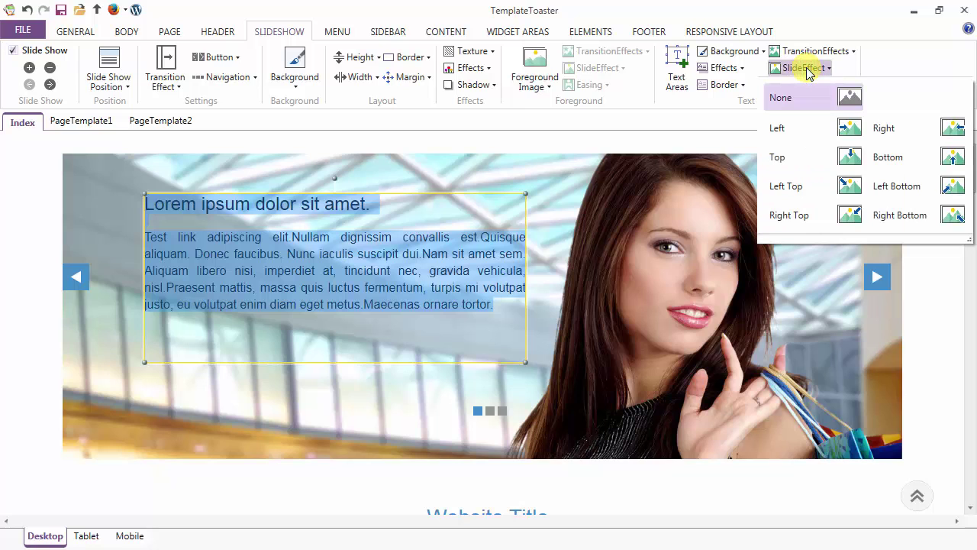
click(811, 128)
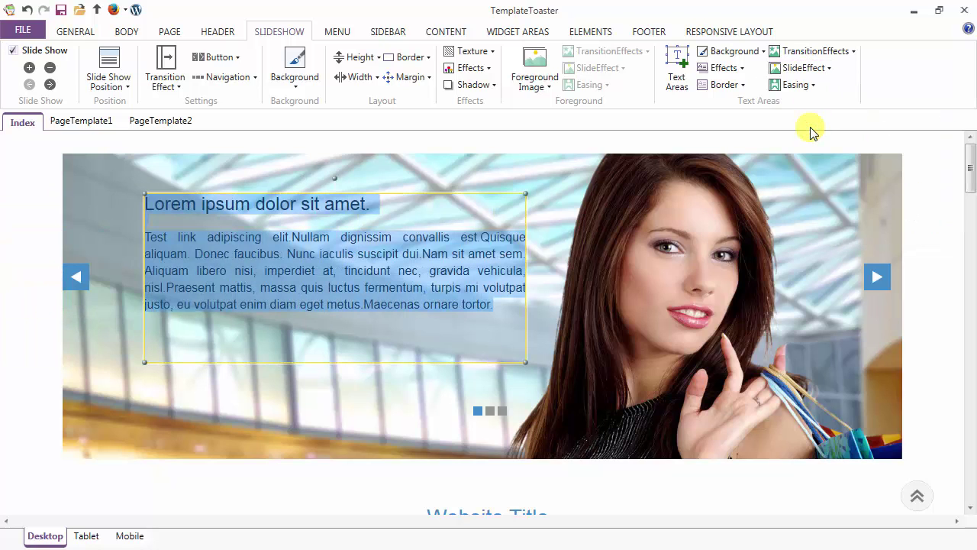
click(808, 86)
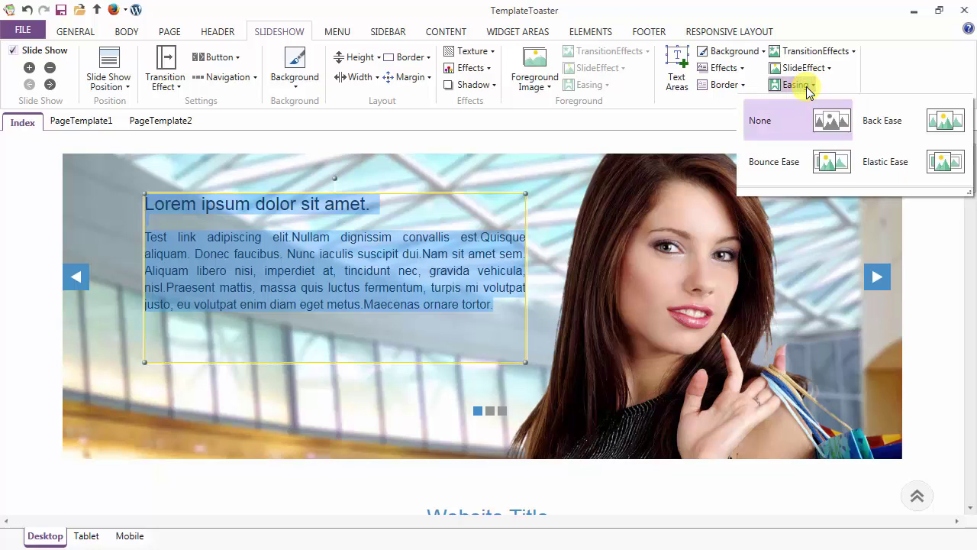
click(884, 164)
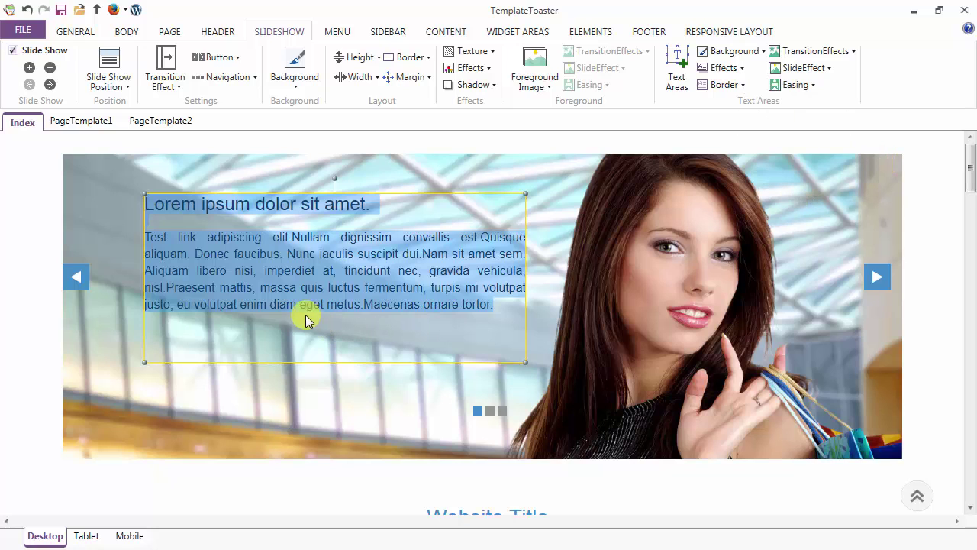
Step: Insert a "READ MORE" button with the URL "#" on a new line below the first slide's paragraph
click(496, 306)
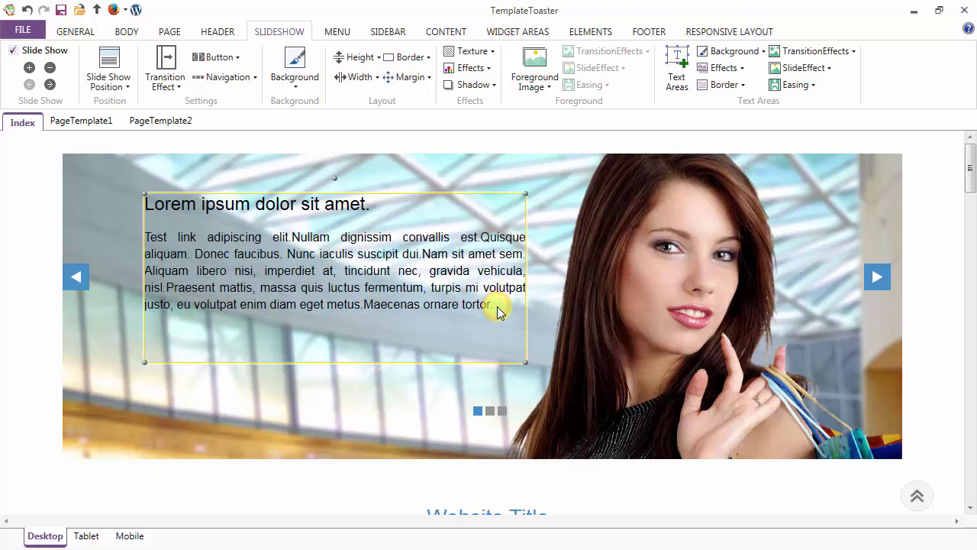
double_click(498, 306)
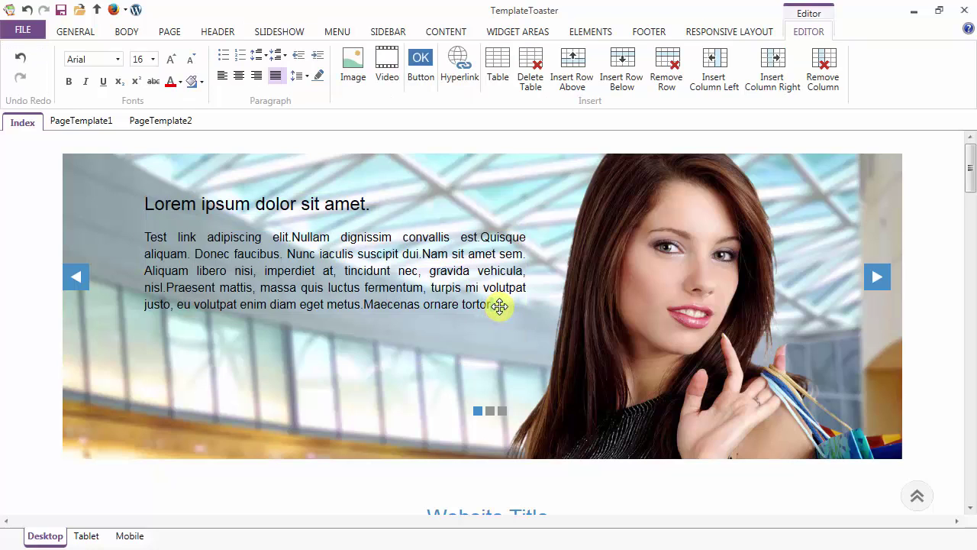
click(498, 306)
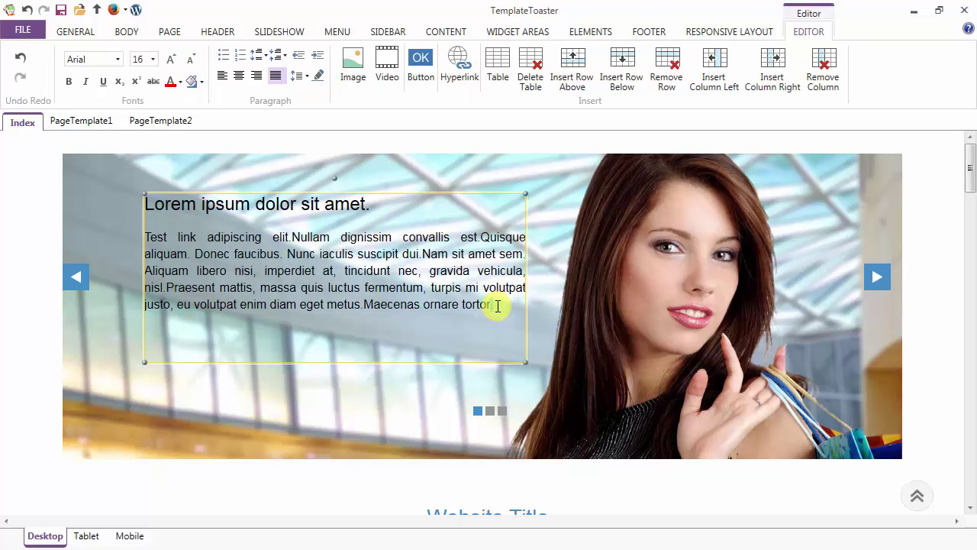
click(498, 306)
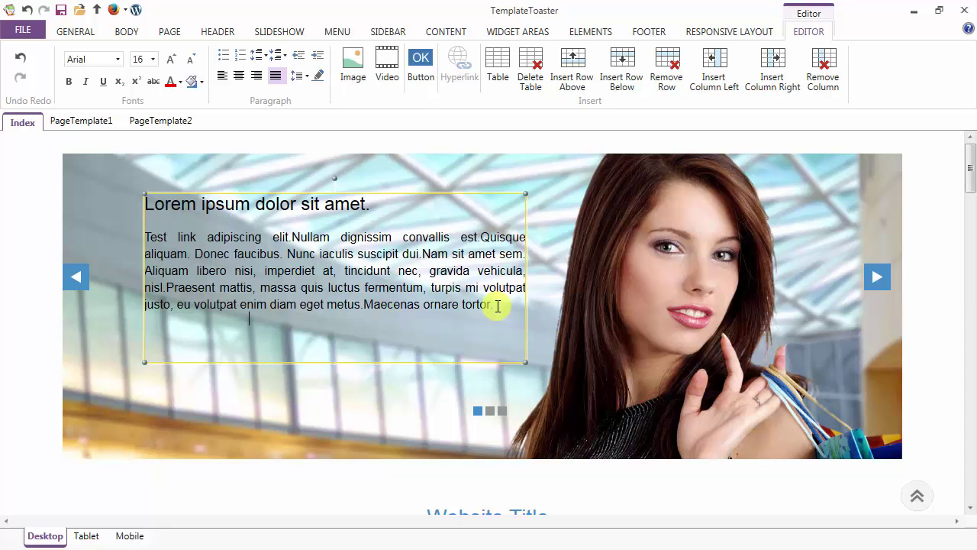
click(419, 65)
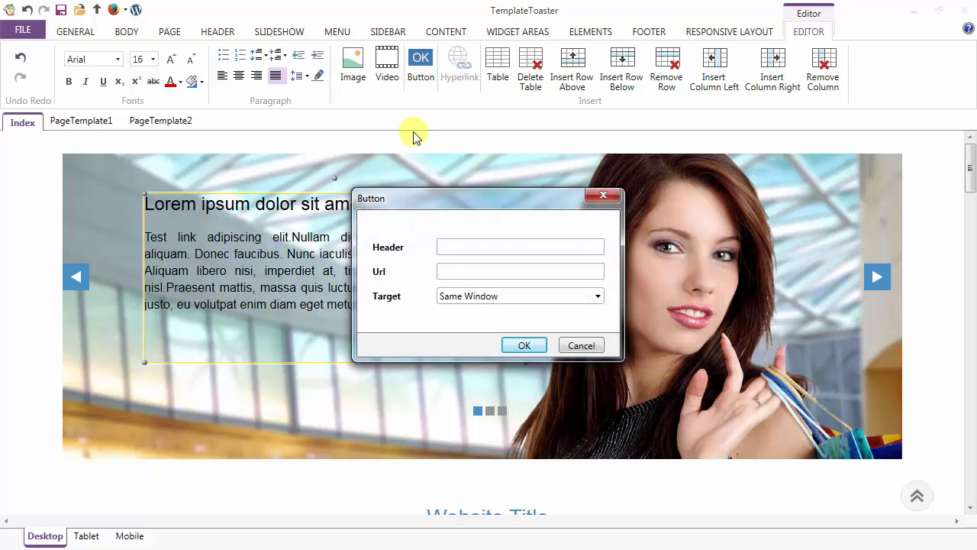
click(443, 244)
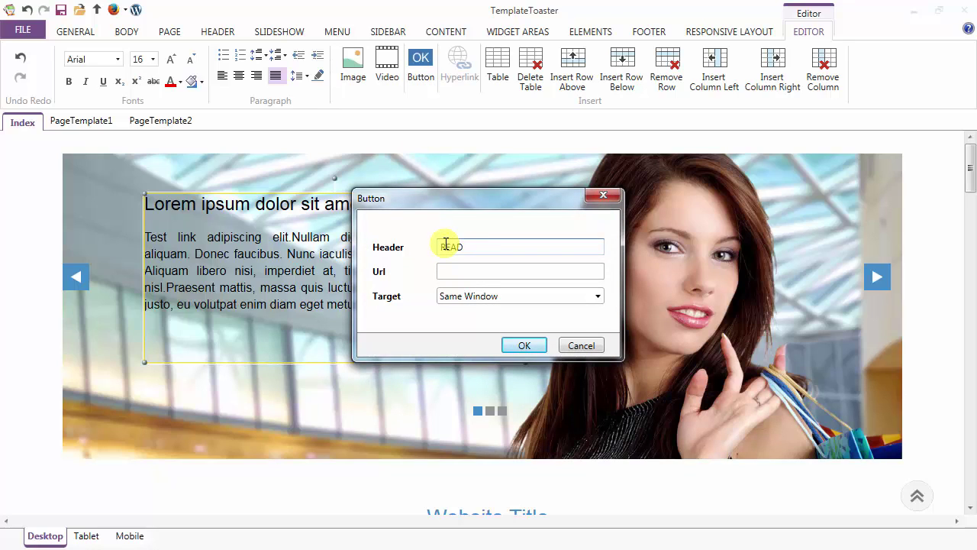
key(Tab)
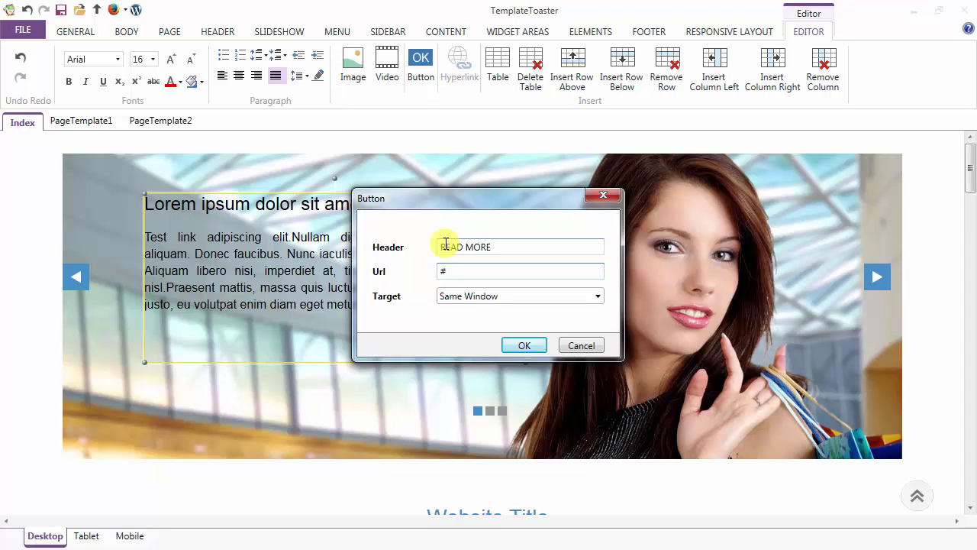
key(Return)
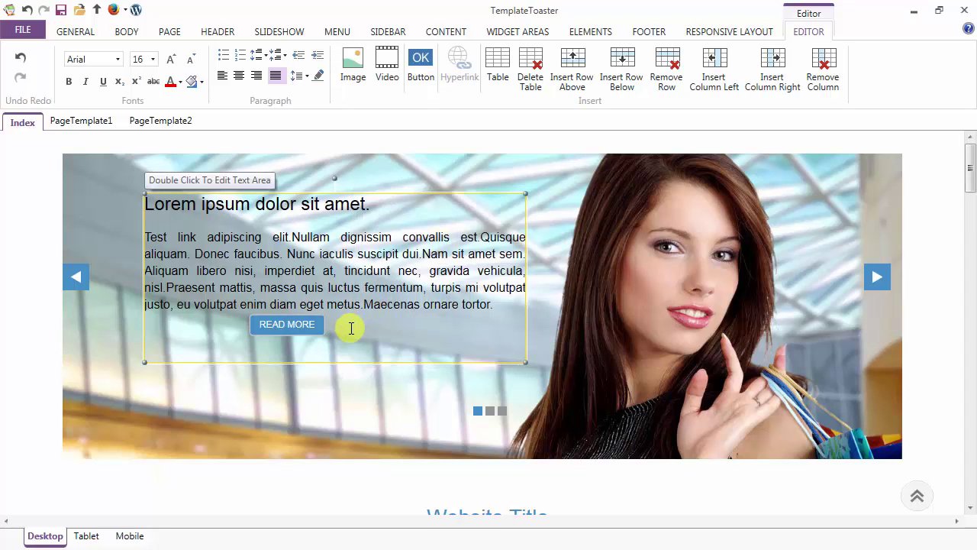
click(321, 337)
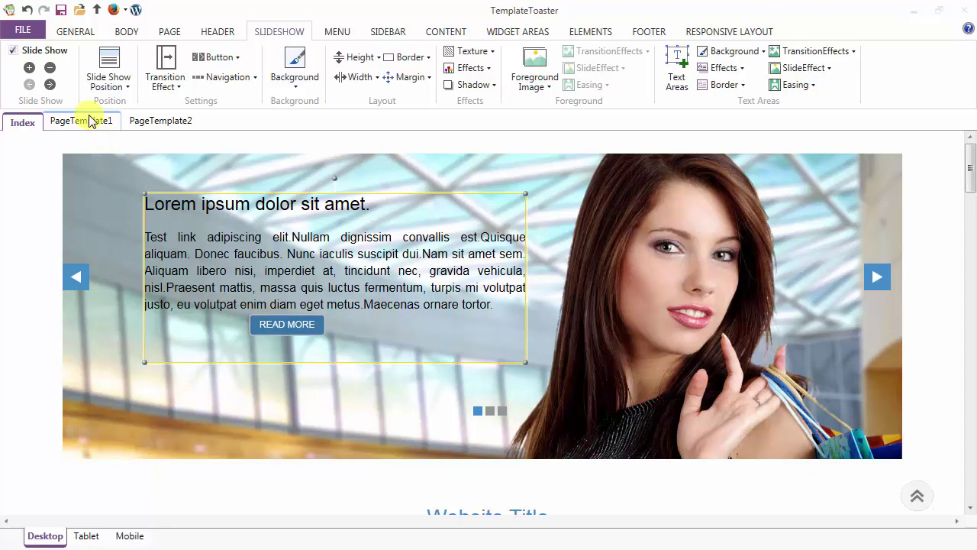
Step: Switch to the second slide and set its transition effect to Fade
click(51, 88)
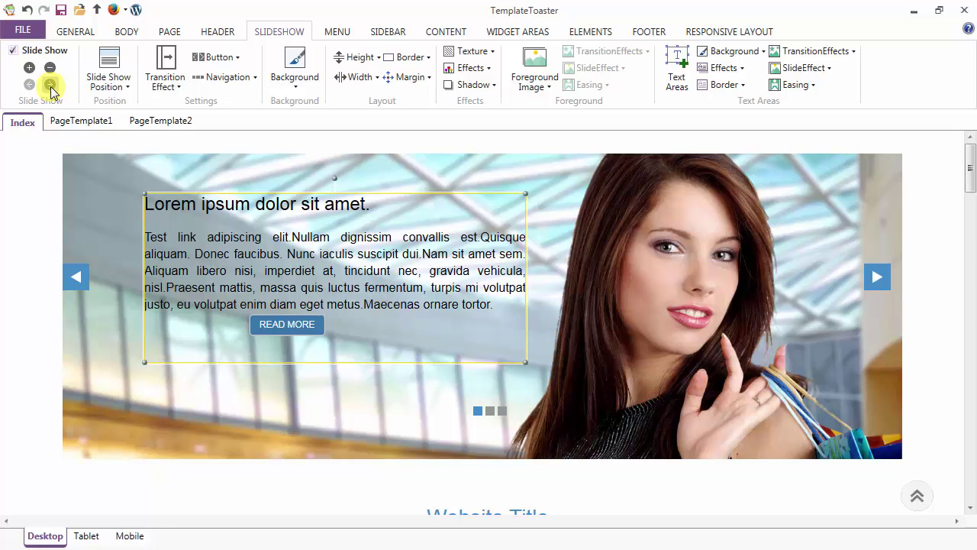
click(50, 88)
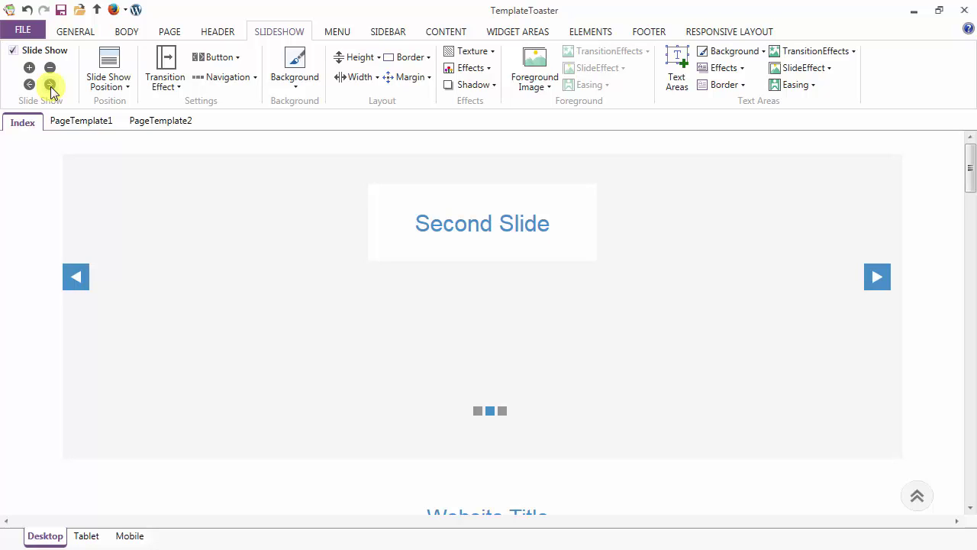
click(160, 84)
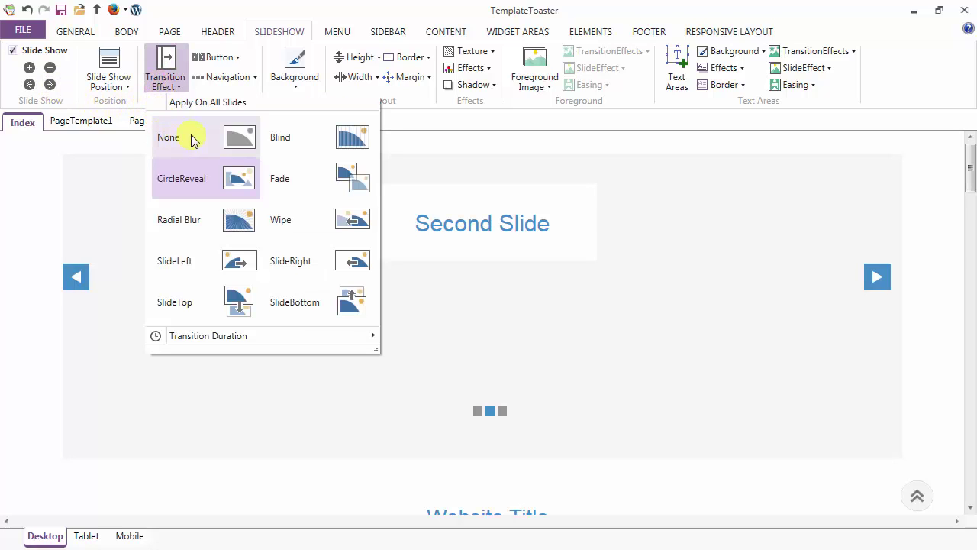
click(276, 180)
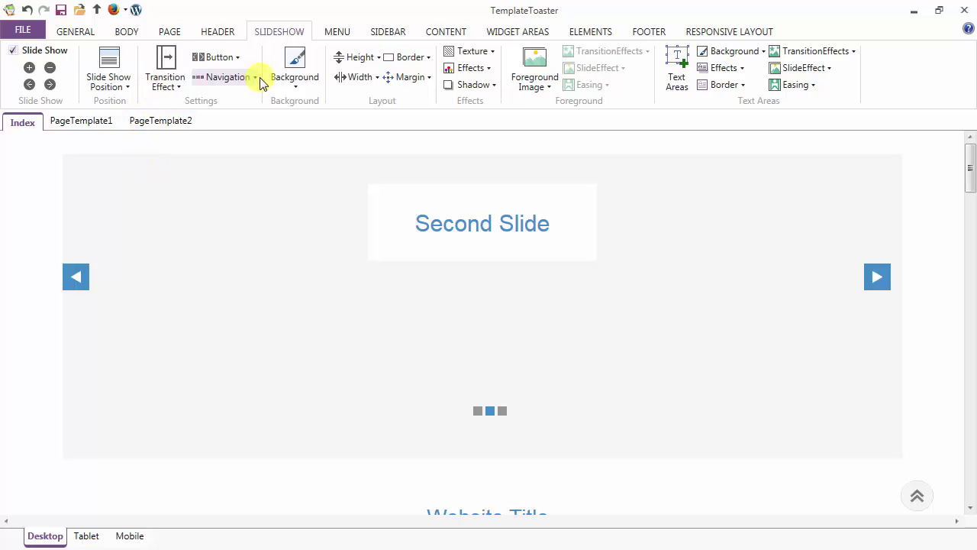
Step: Apply the daytime city skyline preset with the blue sky as the second slide's background image
click(294, 75)
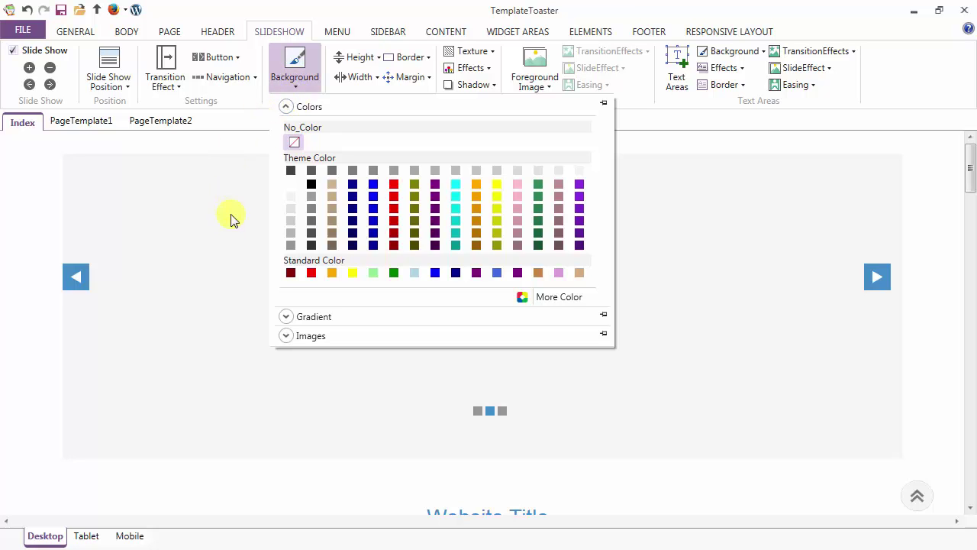
click(283, 318)
click(289, 347)
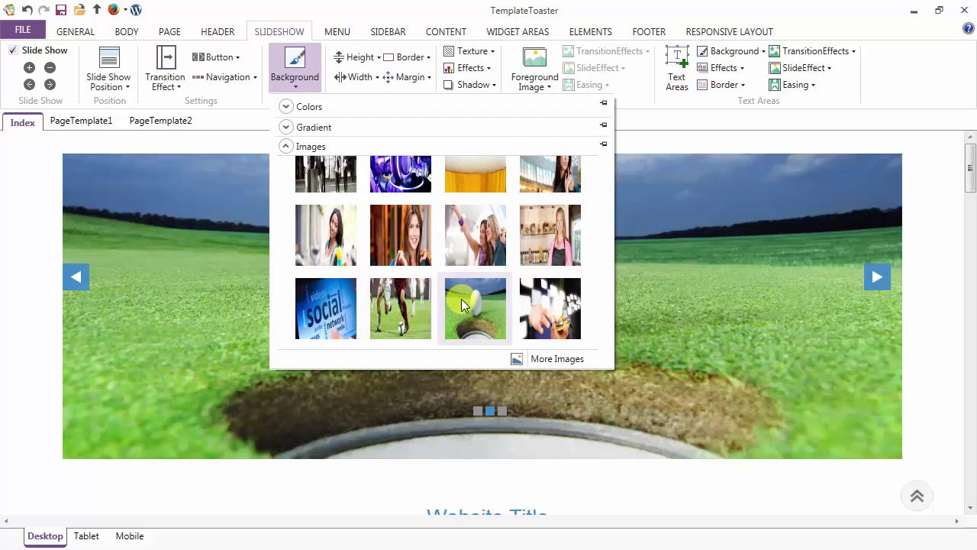
scroll(491, 281, down, 3)
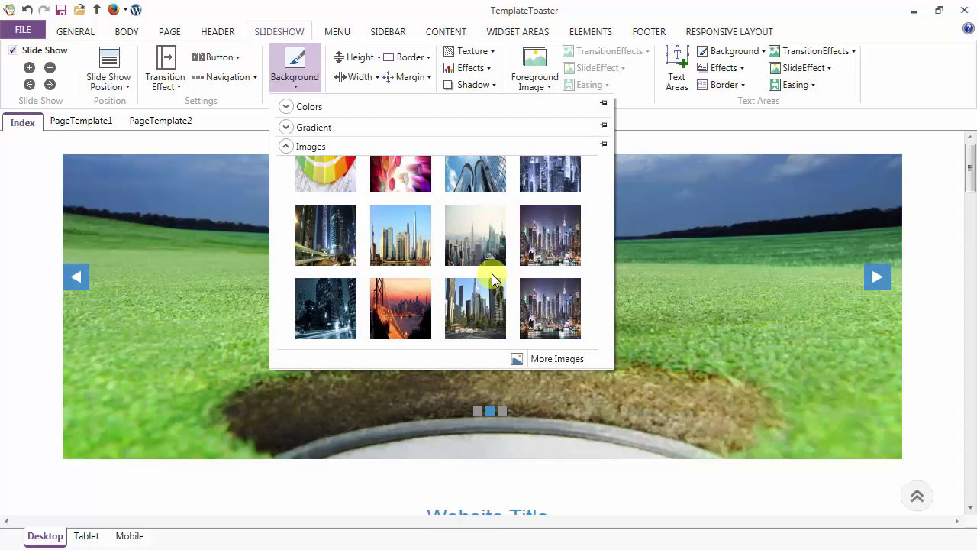
click(402, 233)
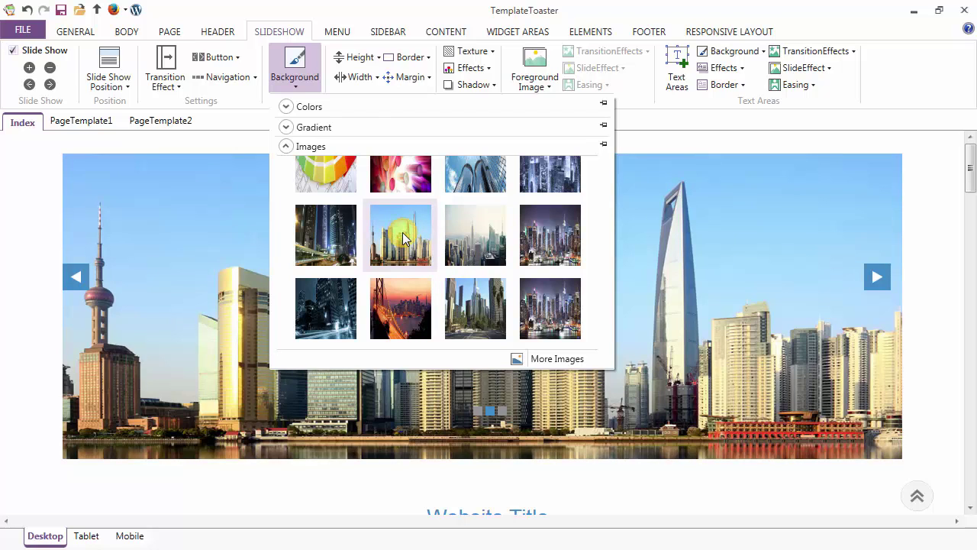
click(402, 232)
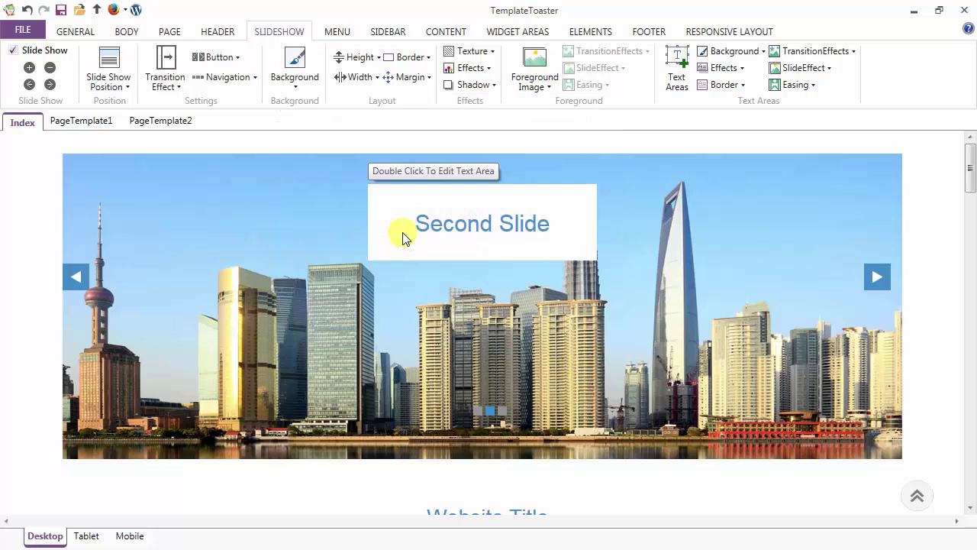
Step: Set the second slide's background image to stretch Uniform To Fill with Top vertical alignment
click(294, 77)
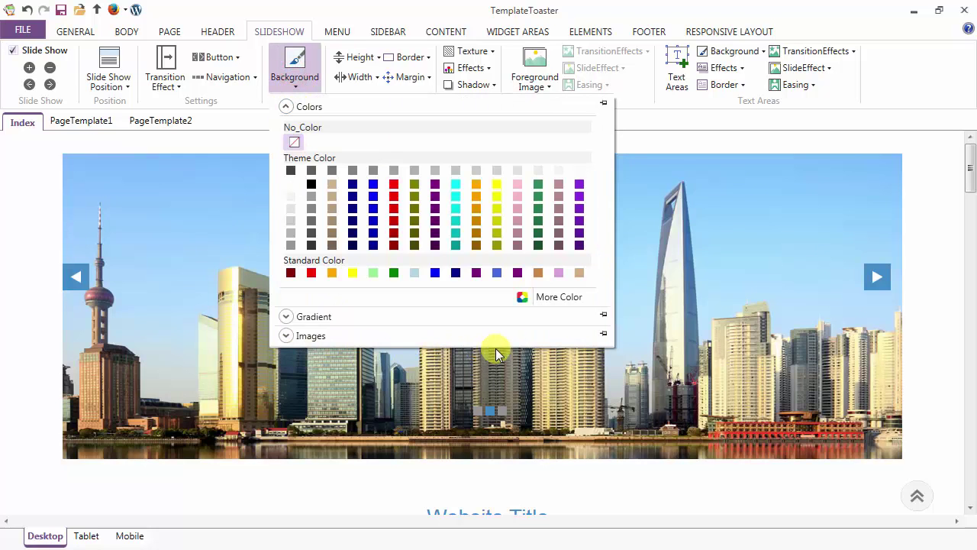
click(551, 339)
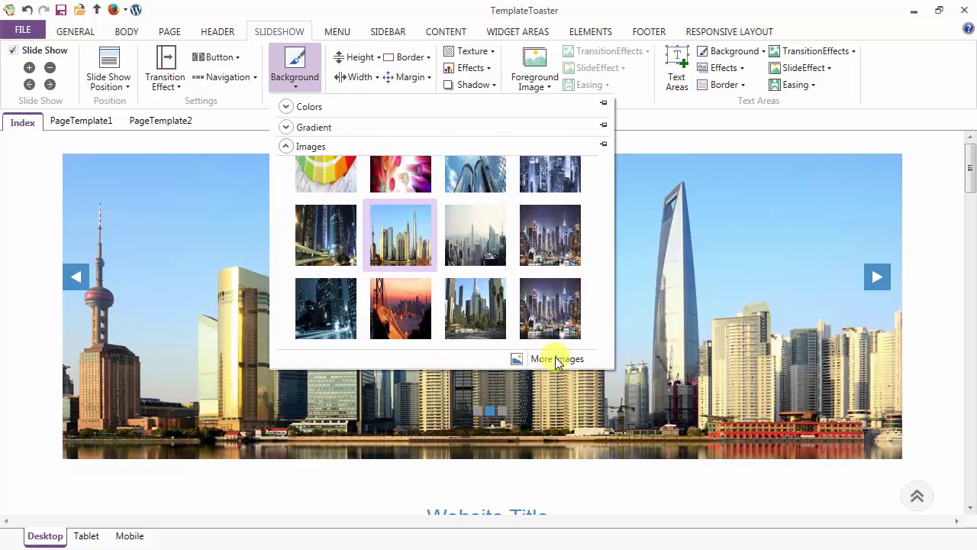
click(555, 359)
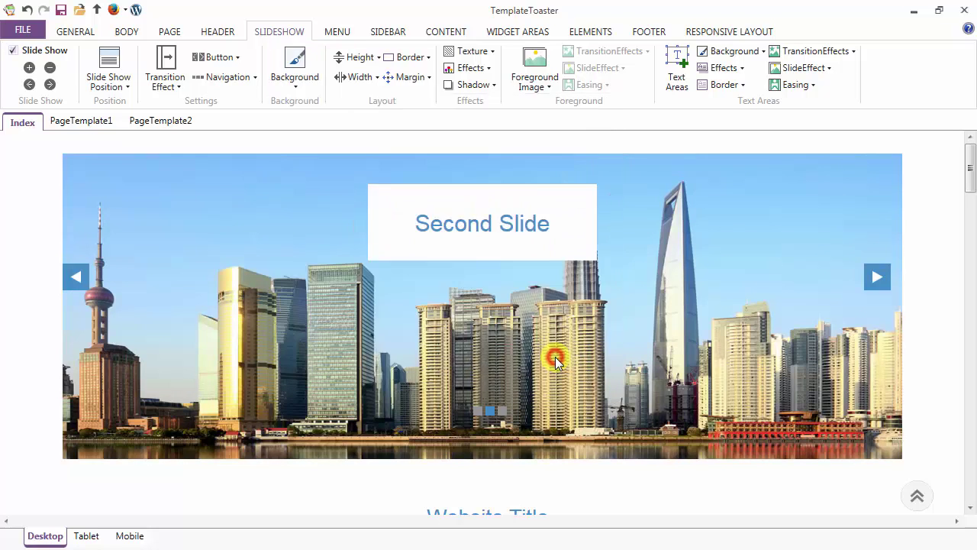
click(427, 353)
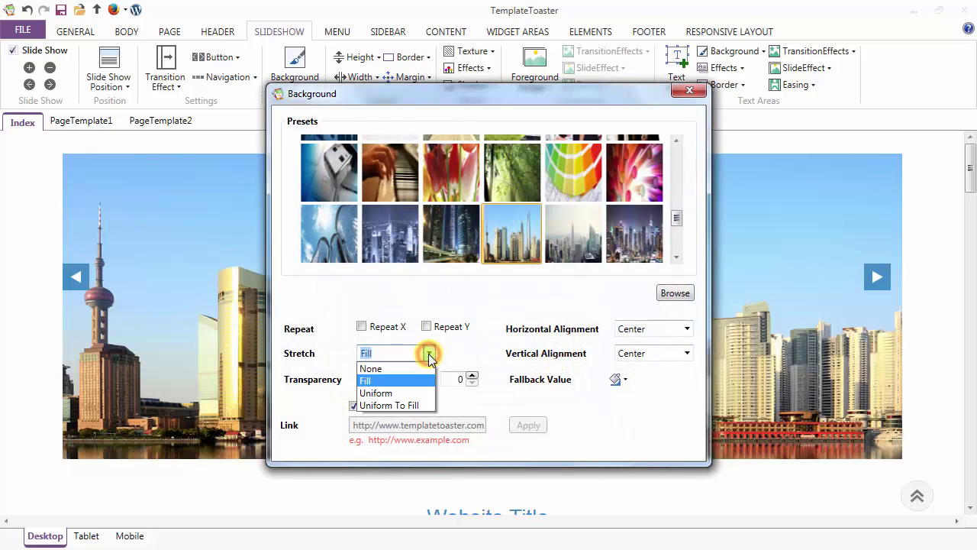
click(419, 407)
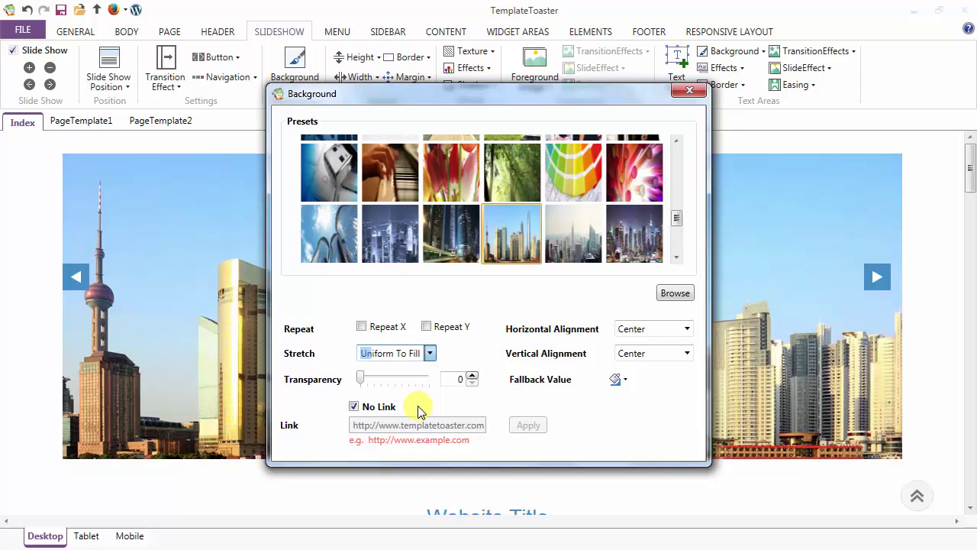
click(688, 354)
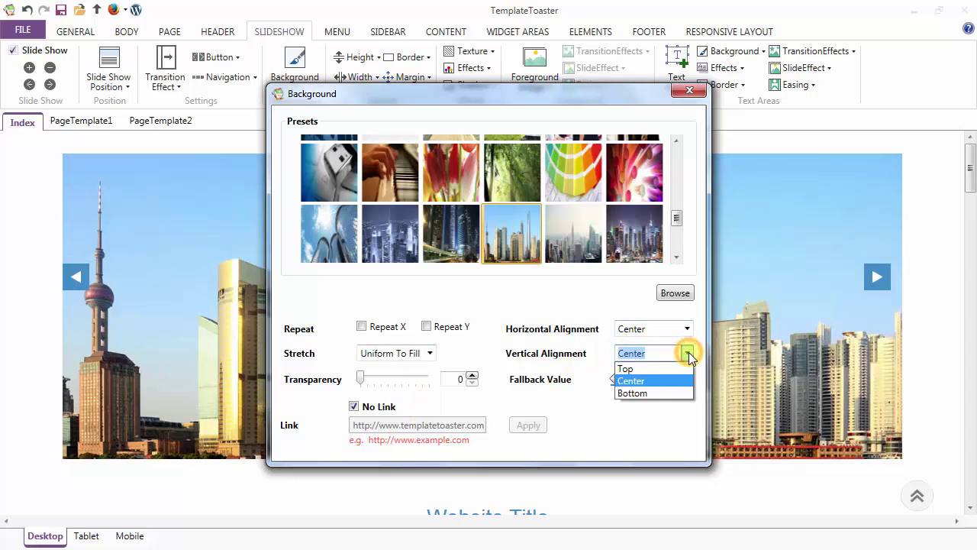
click(683, 370)
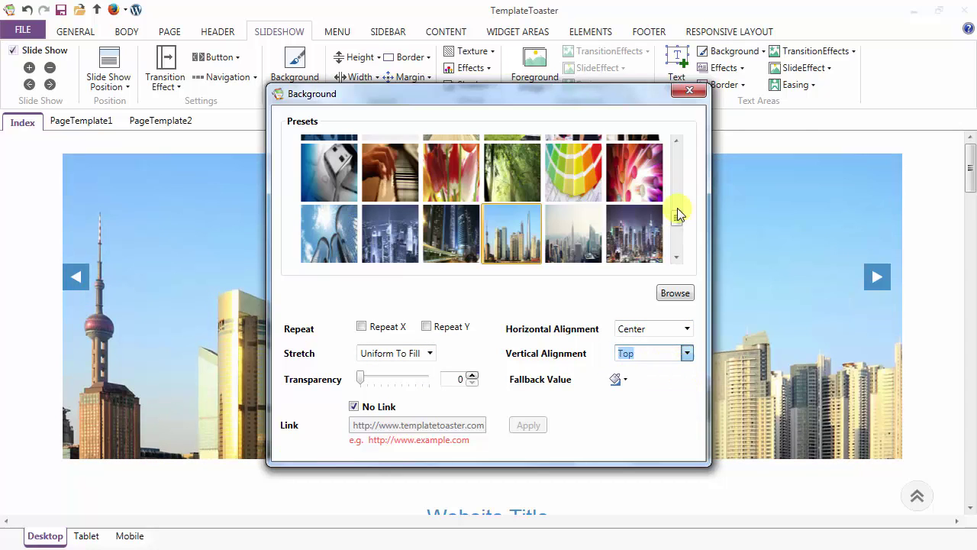
click(683, 91)
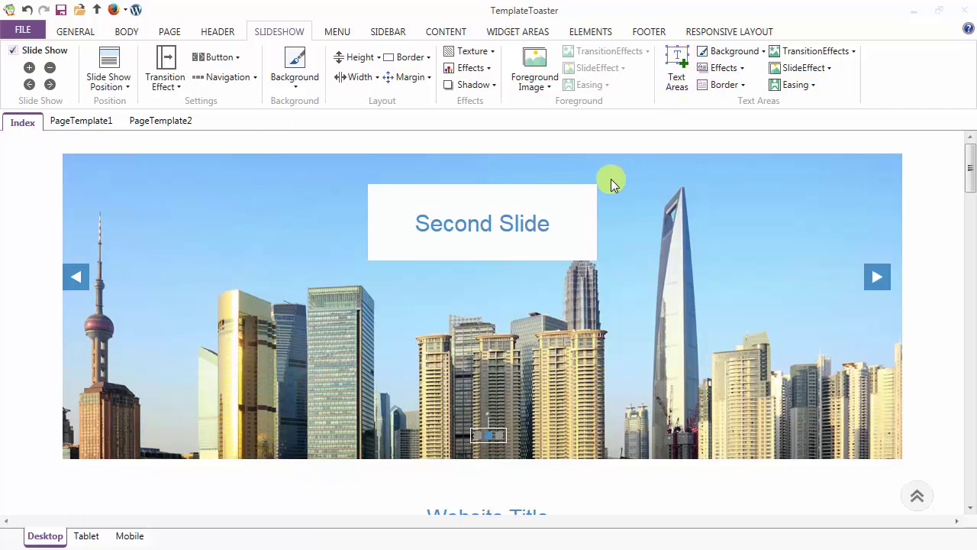
Step: Delete the "Second Slide" text area from the second slide
click(557, 203)
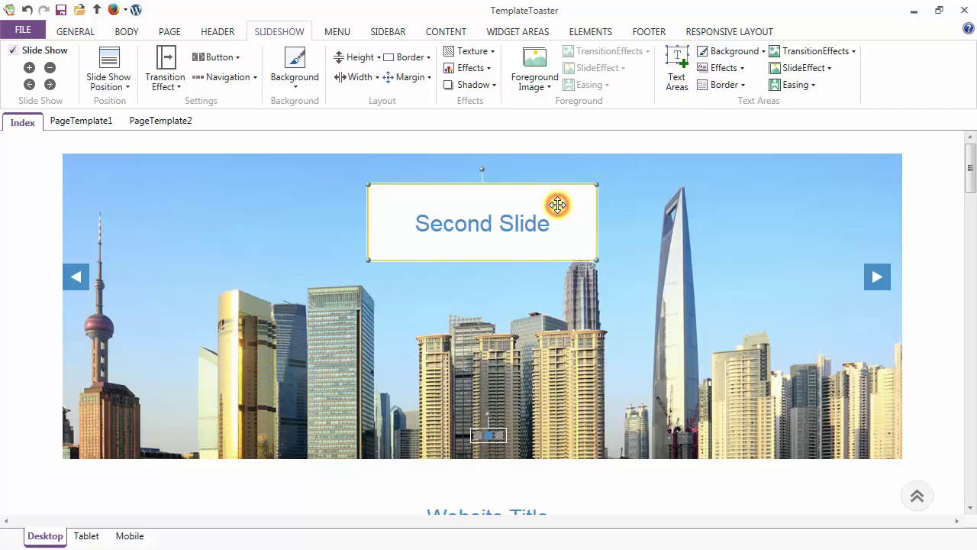
right_click(369, 185)
click(385, 193)
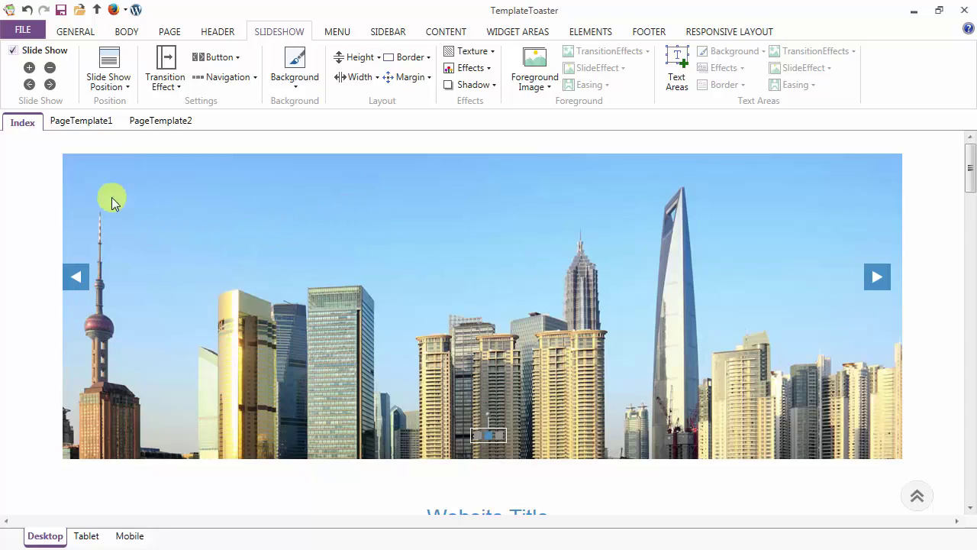
Step: Switch to the third slide and set its transition effect to Blind
click(50, 85)
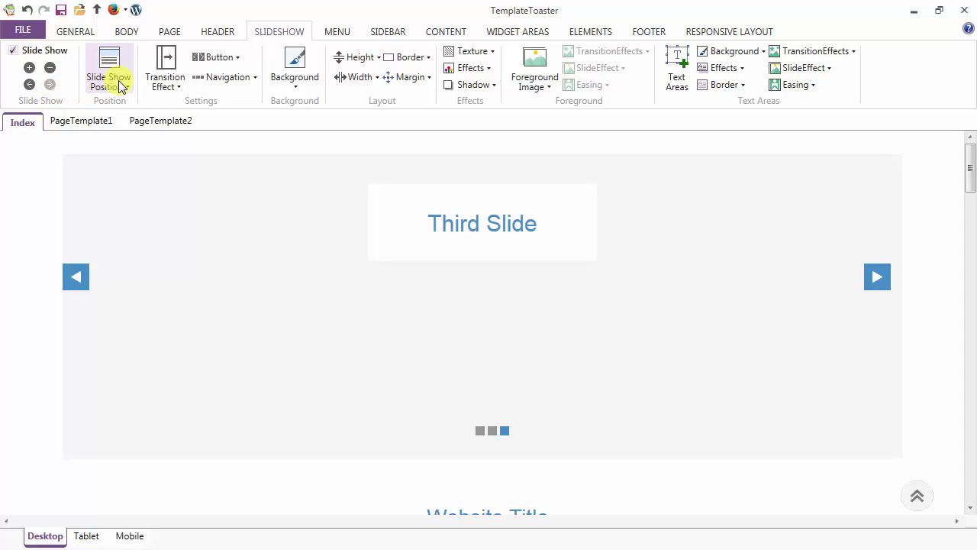
click(163, 76)
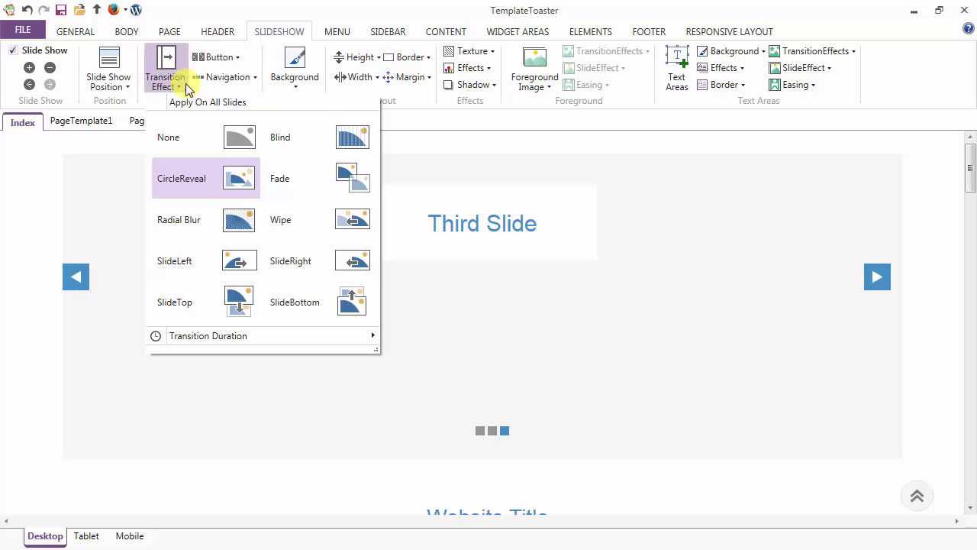
click(322, 138)
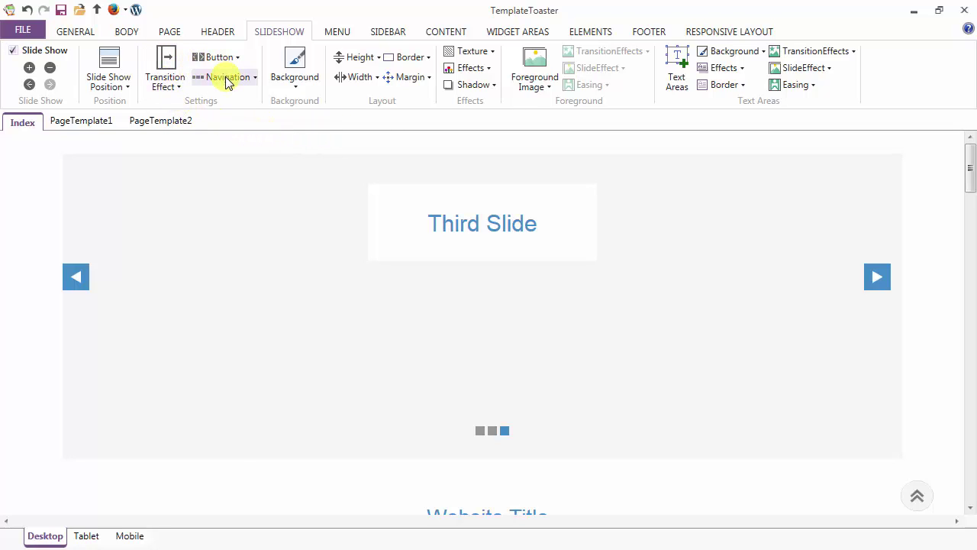
Step: Apply the preset with the wooden pier on a mountain lake as the third slide's background image
click(291, 77)
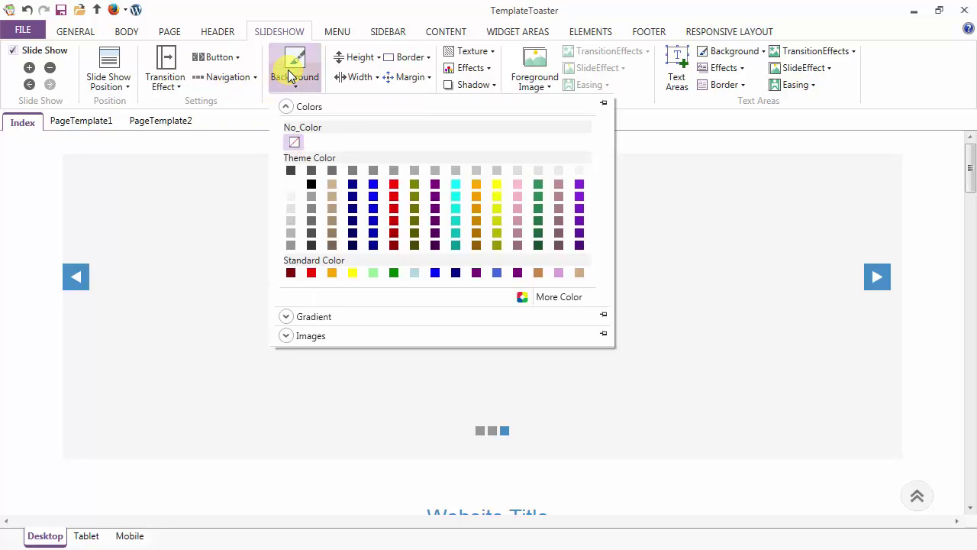
click(289, 336)
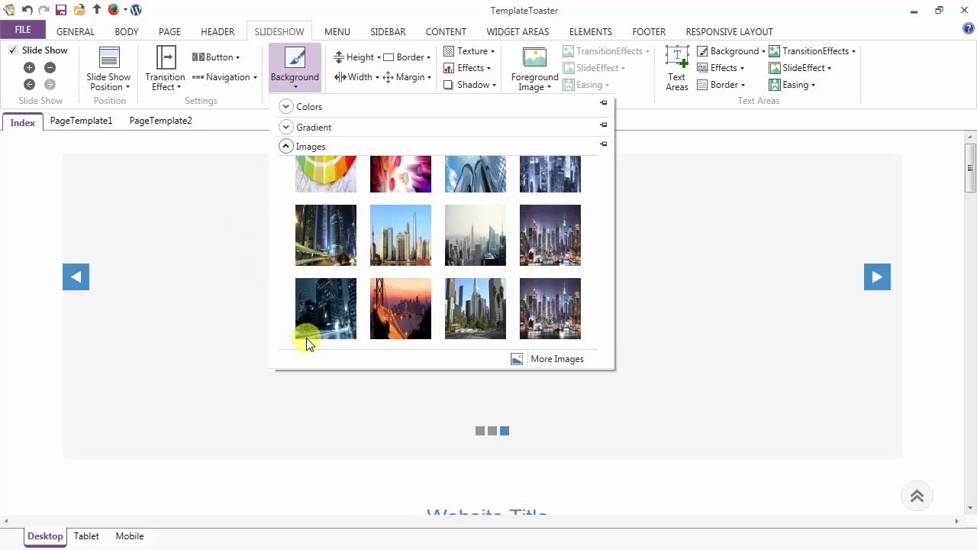
scroll(321, 343, down, 5)
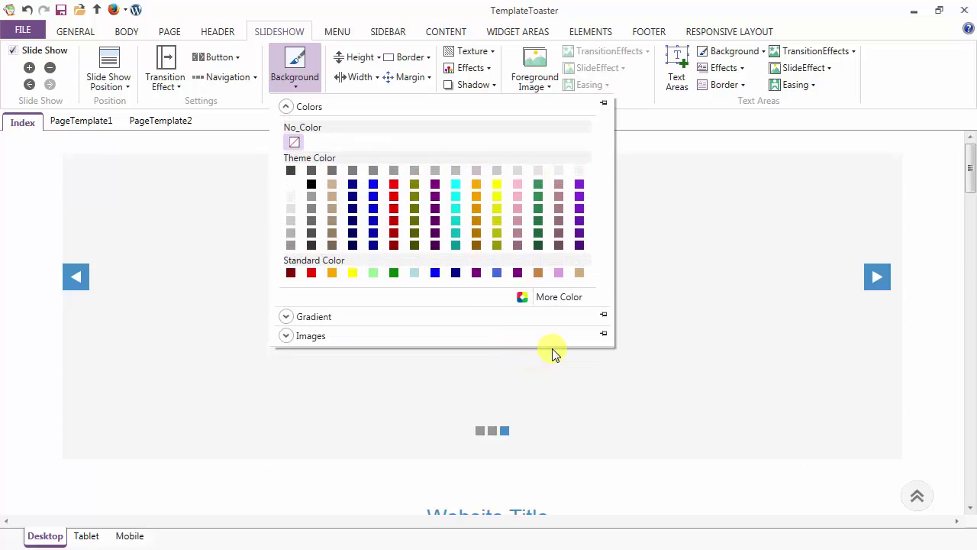
click(556, 358)
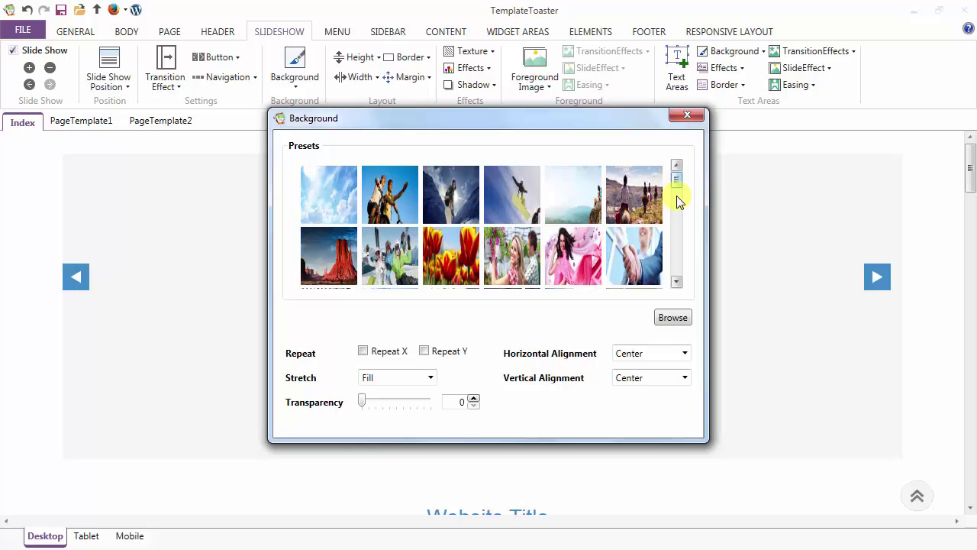
scroll(677, 218, down, 3)
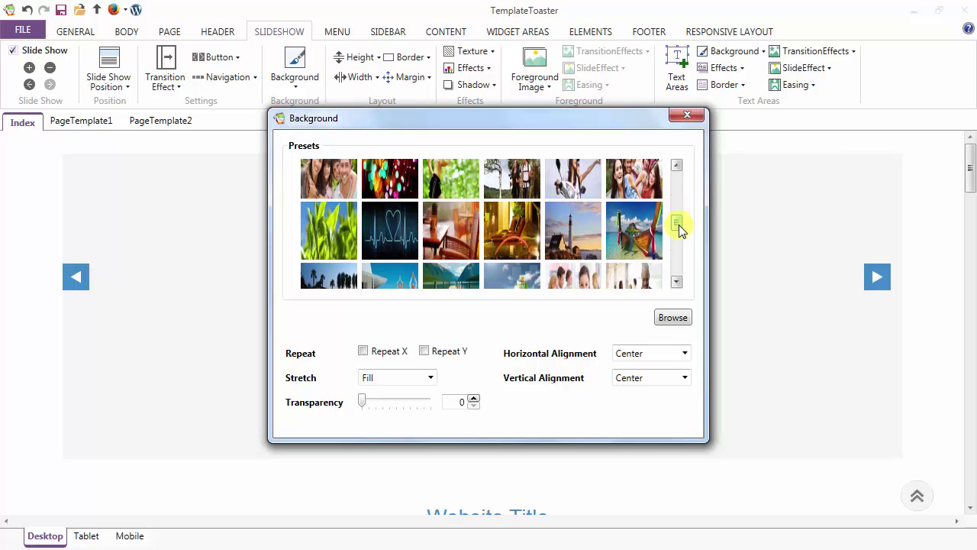
scroll(681, 235, down, 2)
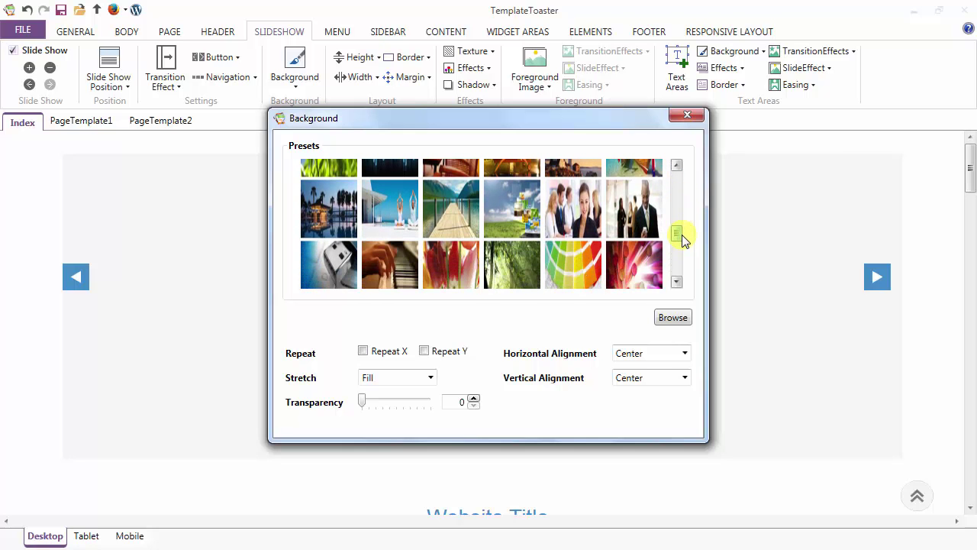
click(467, 205)
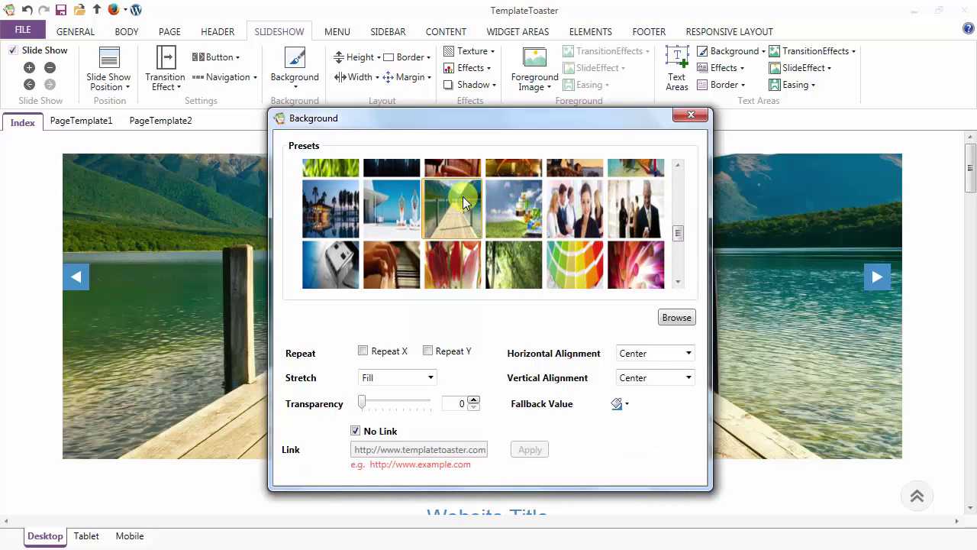
scroll(462, 293, down, 1)
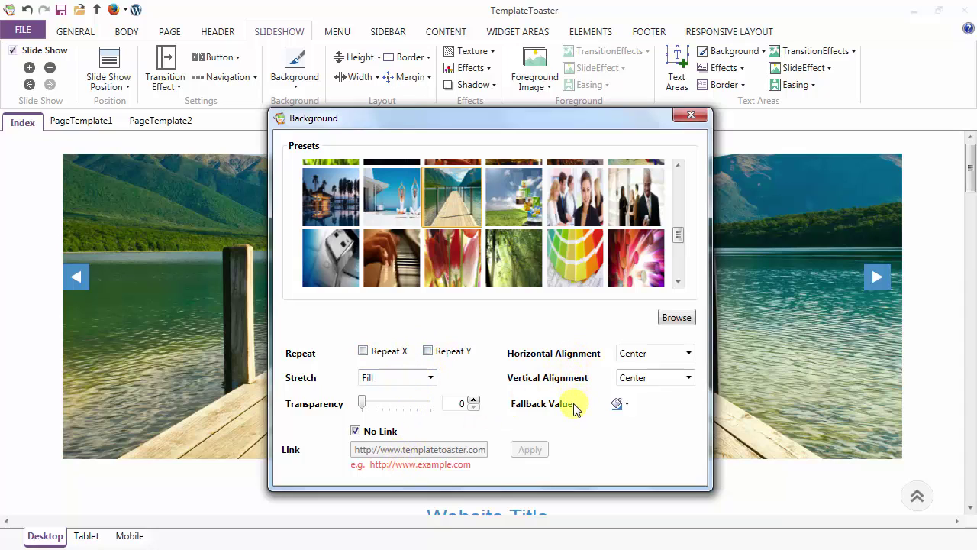
click(691, 117)
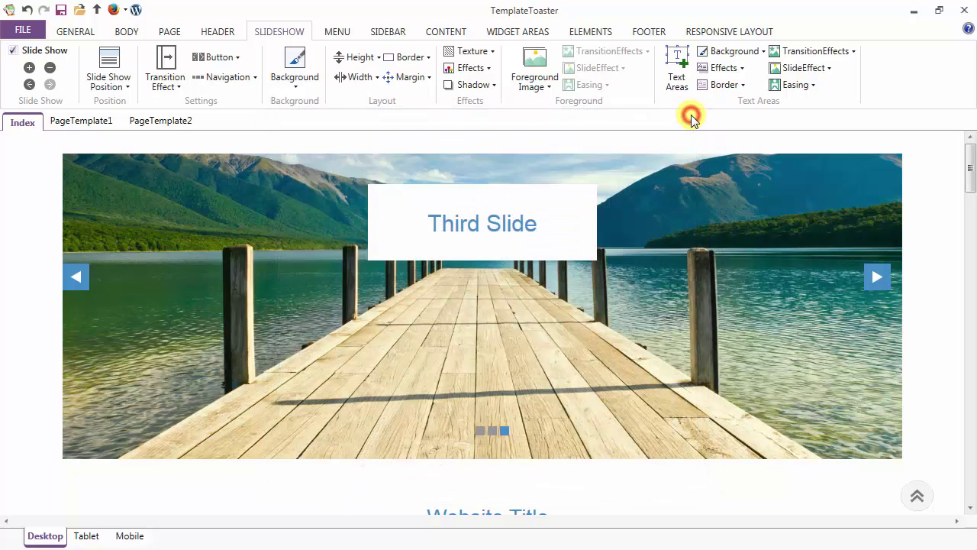
Step: Add the foreground image of the woman in a grey T-shirt with crossed arms to the third slide
click(533, 79)
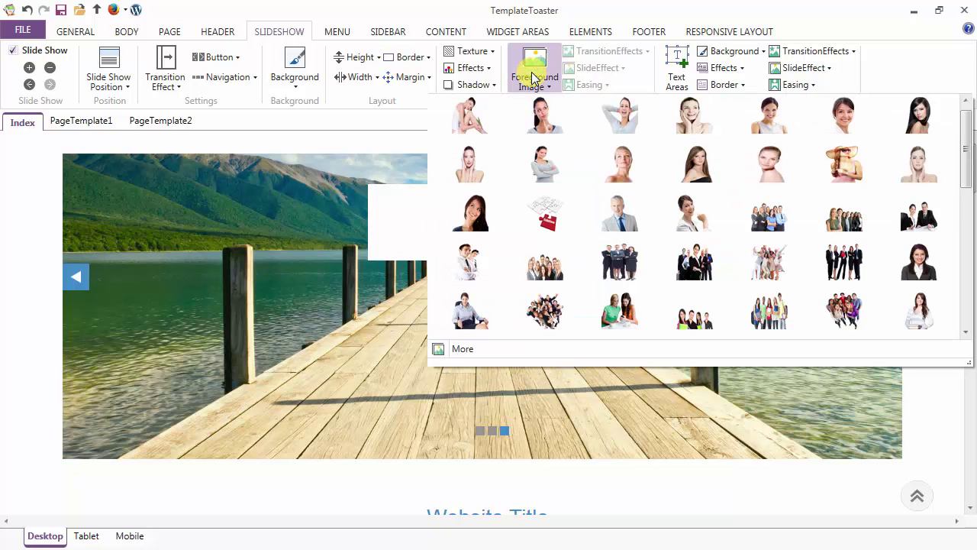
scroll(481, 336, down, 1)
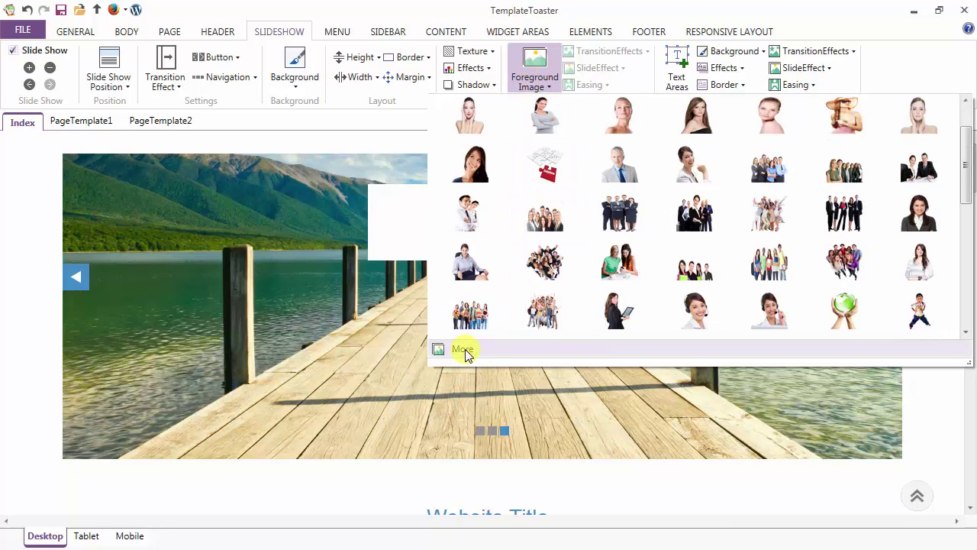
click(463, 350)
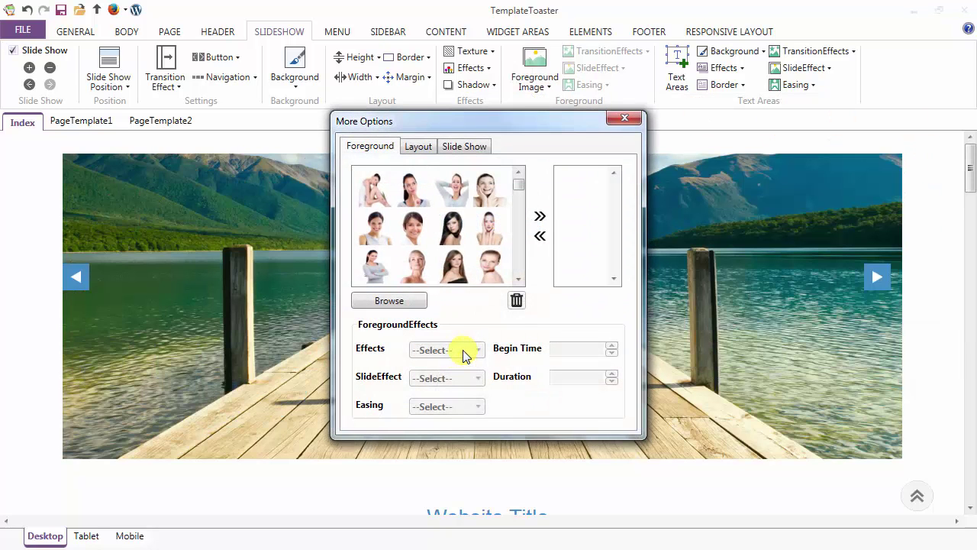
drag(519, 181, 501, 252)
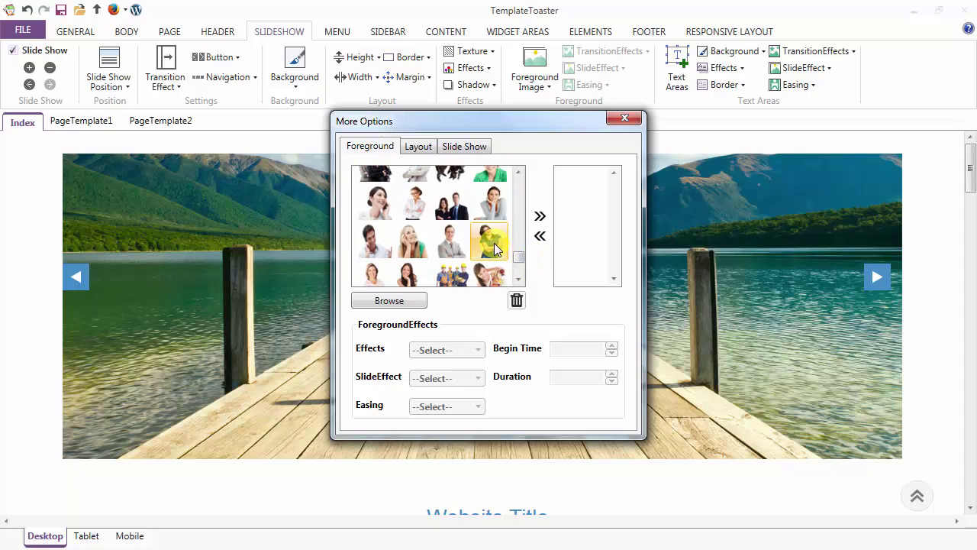
click(495, 243)
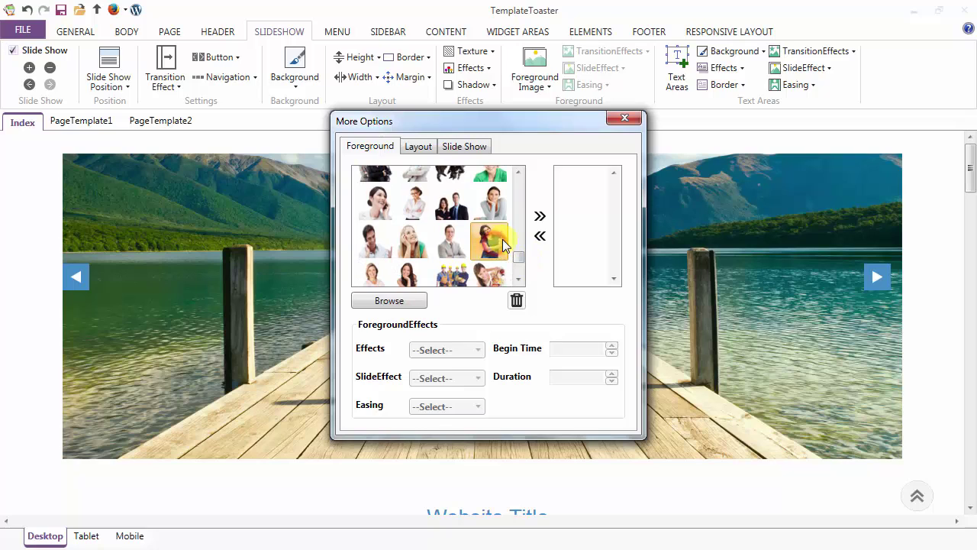
click(540, 218)
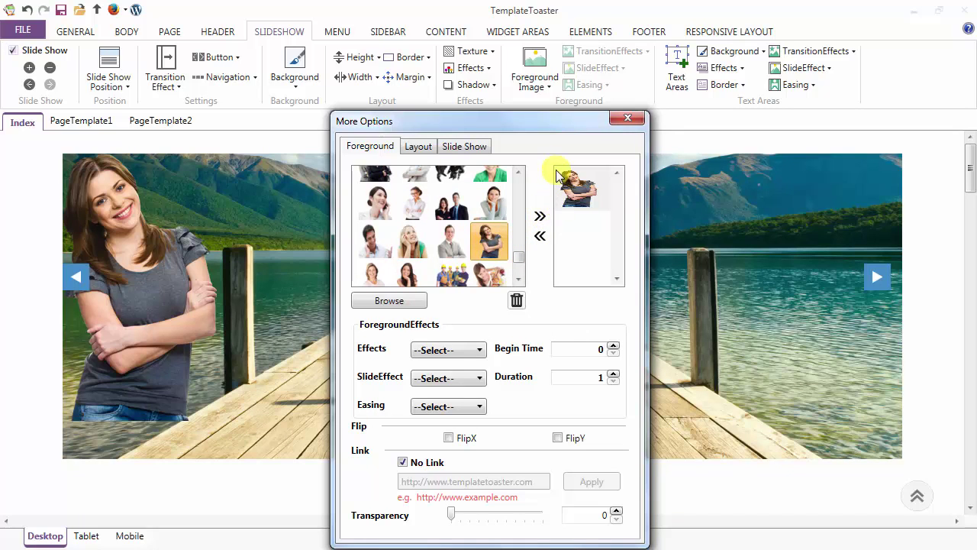
Step: Flip the woman's foreground image horizontally with FlipX and close its options
drag(560, 127, 579, 80)
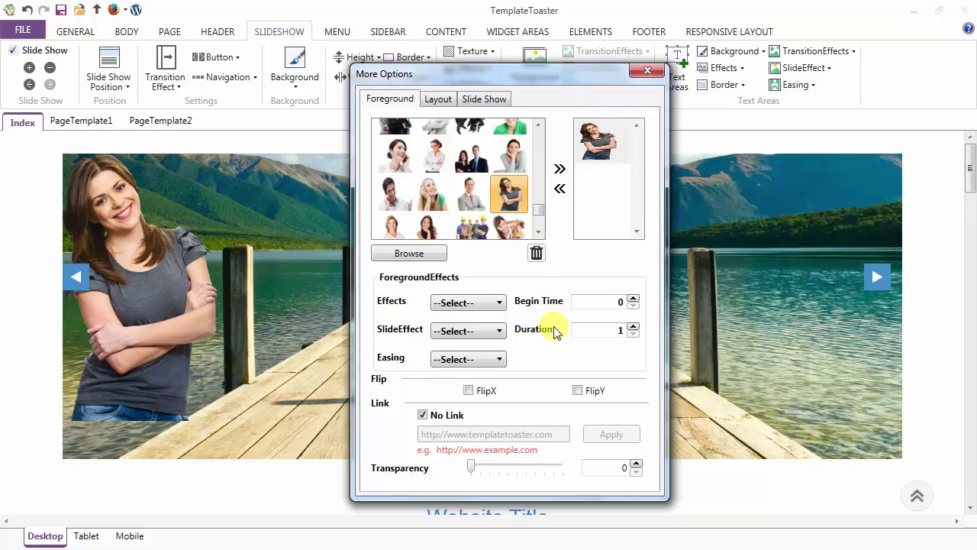
click(468, 391)
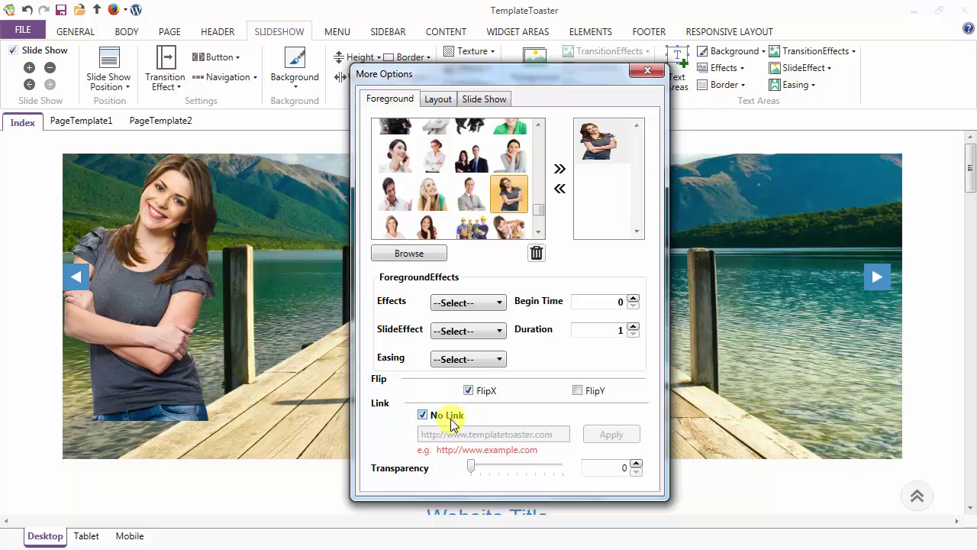
mouse_move(471, 466)
mouse_down()
mouse_move(490, 469)
mouse_move(473, 469)
mouse_up()
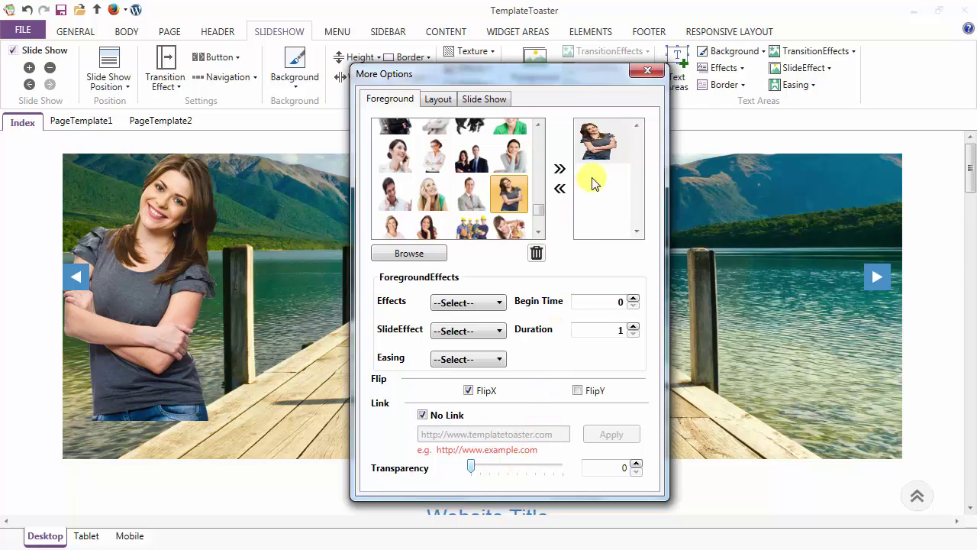
click(649, 72)
Step: Move the woman's image to the slide's right side, beside the next arrow, and enlarge it to nearly the slide's full height
click(151, 289)
drag(152, 289, 612, 327)
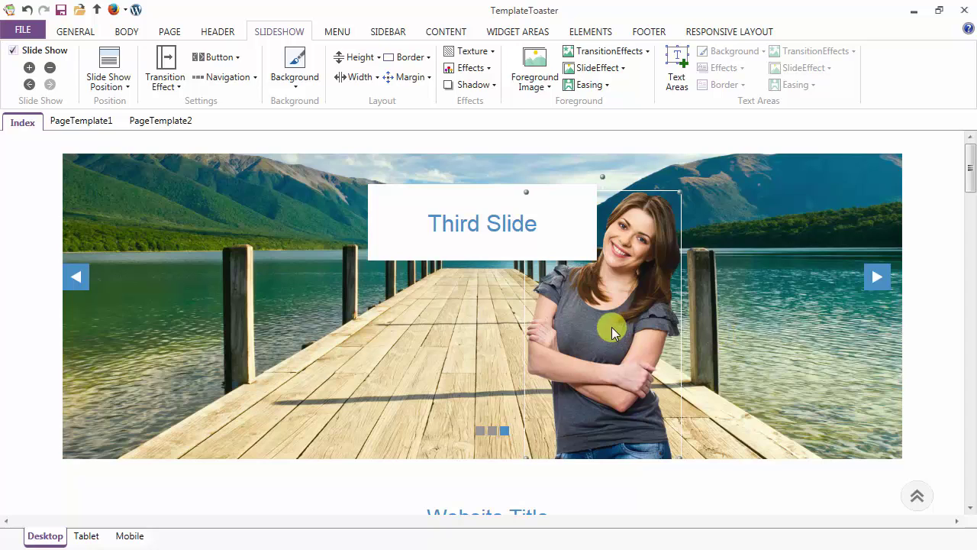
drag(730, 189, 736, 163)
drag(789, 275, 829, 276)
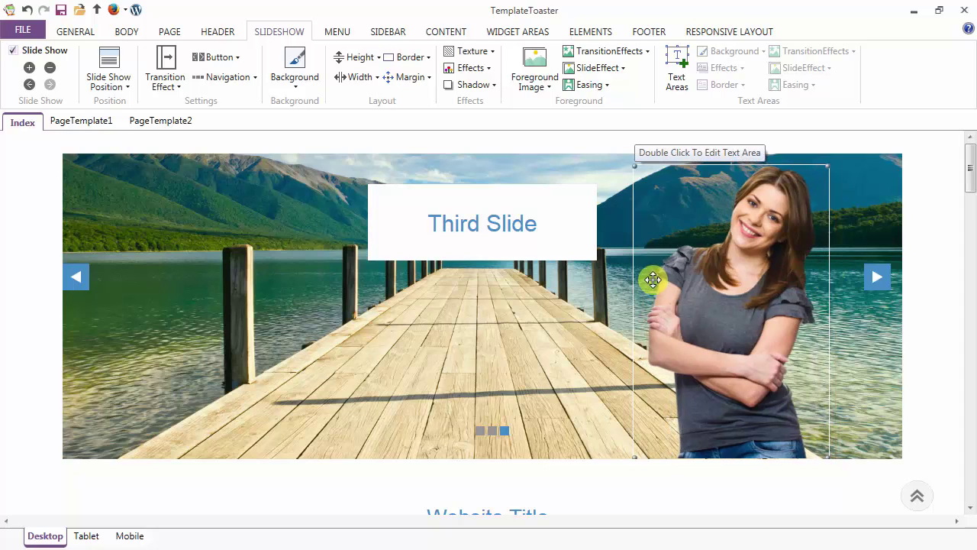
drag(634, 280, 616, 285)
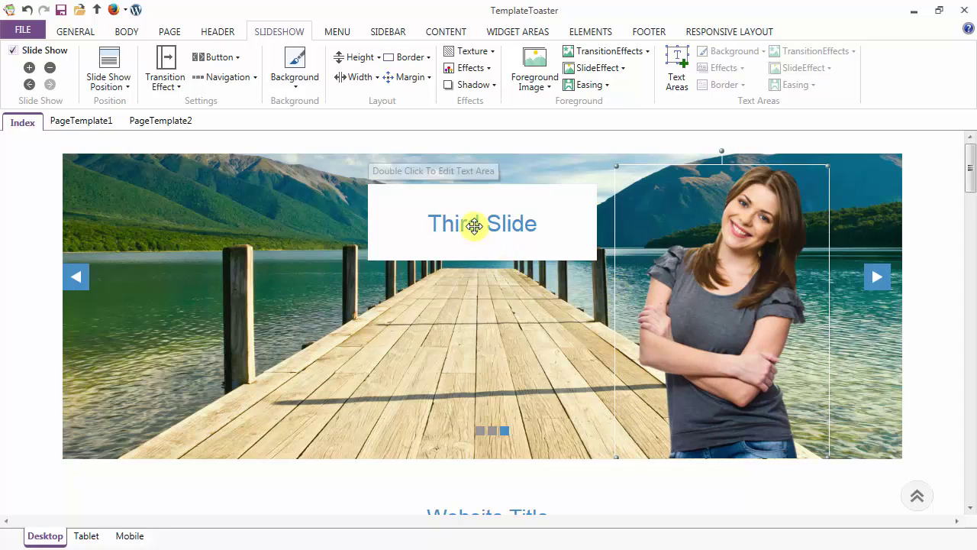
Step: Delete the "Third Slide" text from the third slide's text area
click(445, 210)
double_click(444, 210)
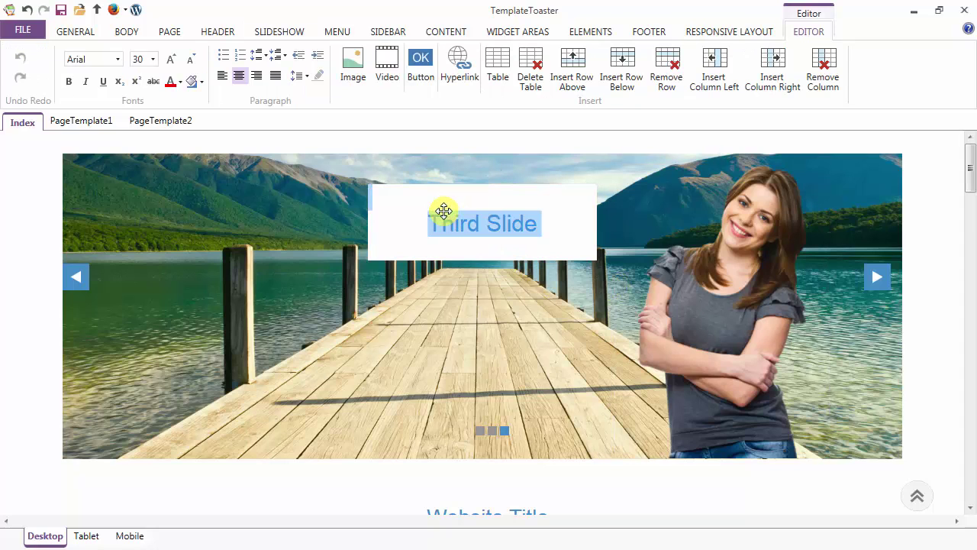
key(Delete)
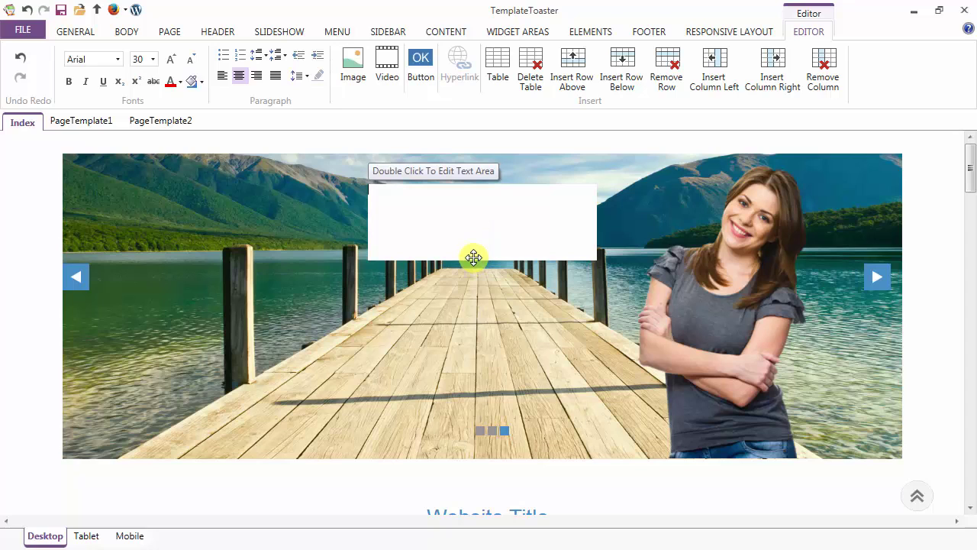
Step: Enlarge the empty text area and place it beside the woman's image, over the left part of the pier
drag(475, 240, 387, 374)
drag(504, 290, 602, 293)
drag(275, 286, 196, 305)
drag(317, 228, 316, 191)
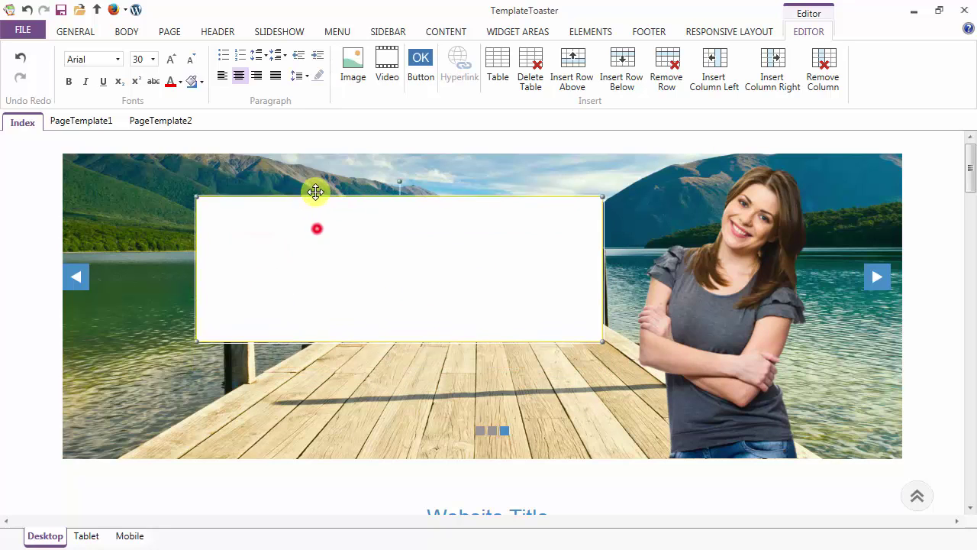
double_click(431, 331)
click(410, 290)
click(262, 285)
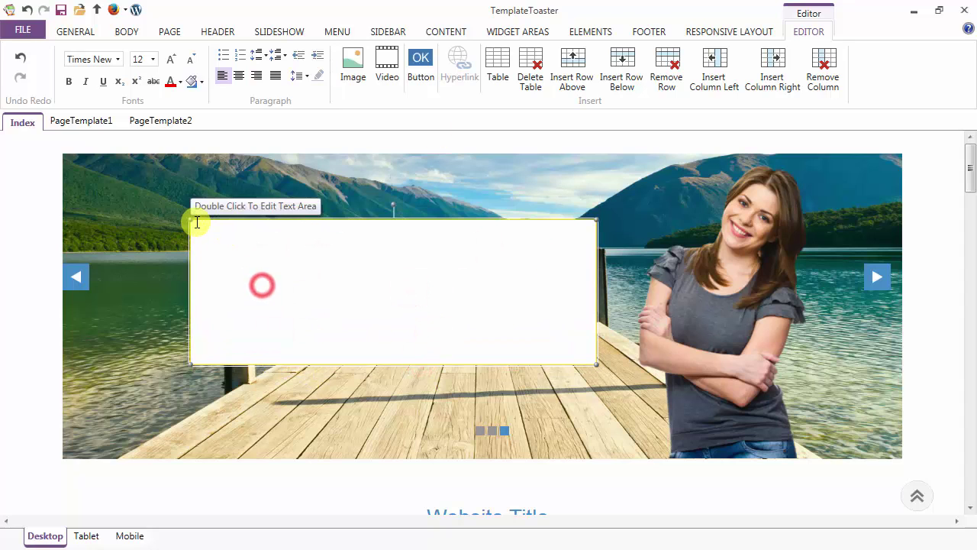
Step: Remove the white background fill from the third slide's text area so it is transparent
click(213, 387)
click(289, 310)
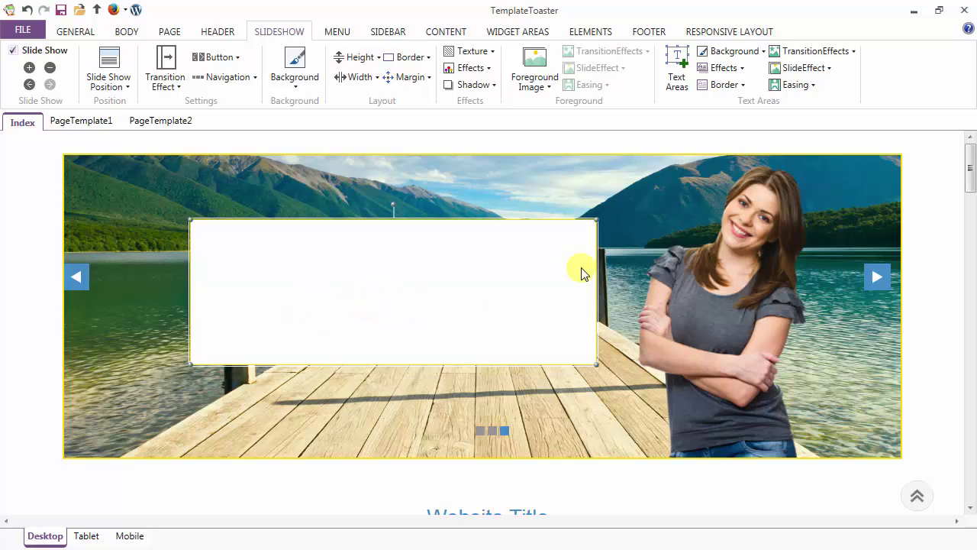
click(742, 50)
click(653, 110)
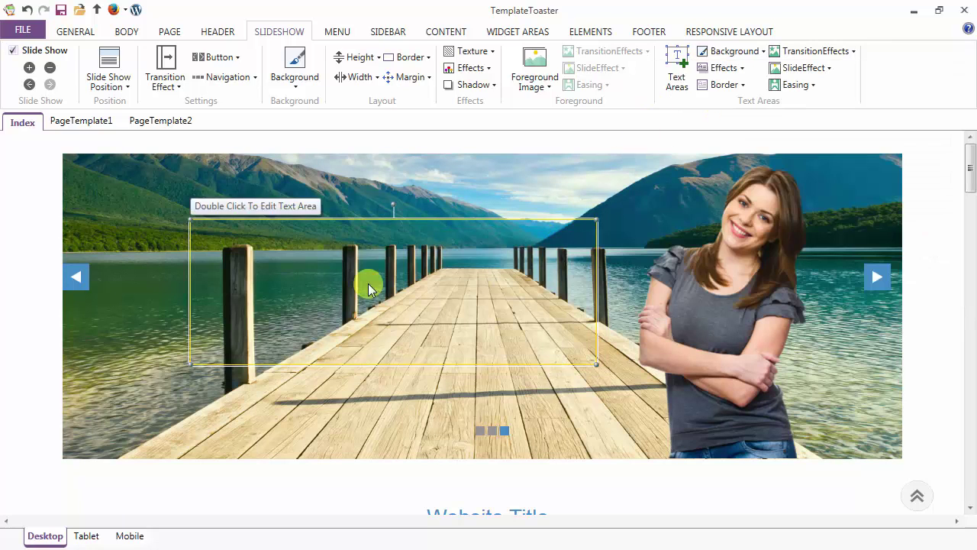
Step: Extend the text area upward to about 228 px high and widen it toward the previous arrow
drag(212, 220, 209, 191)
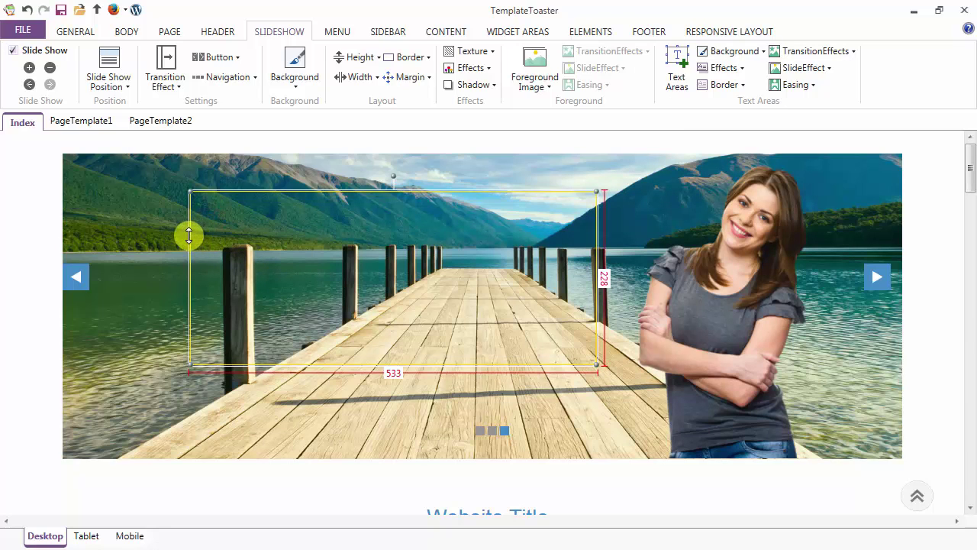
click(204, 357)
drag(190, 286, 140, 275)
Step: Fill the text area with the white "Lorem ipsum dolor sit amet." heading and paragraph, and insert a READ MORE button below them
double_click(176, 203)
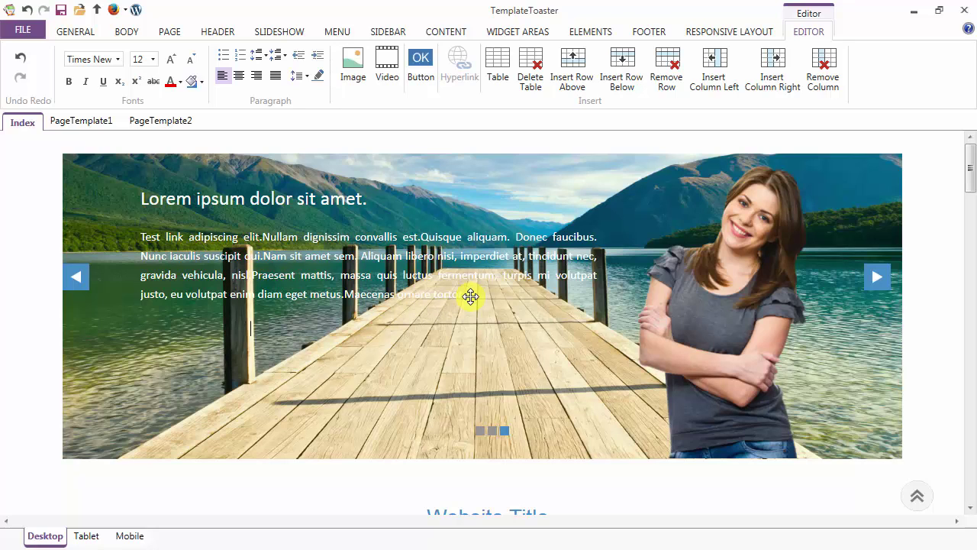
click(421, 61)
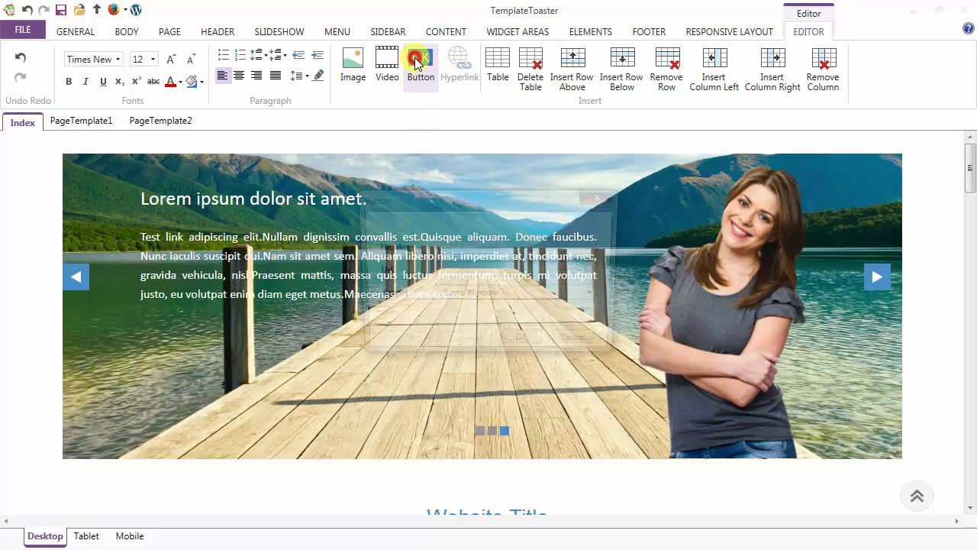
click(447, 247)
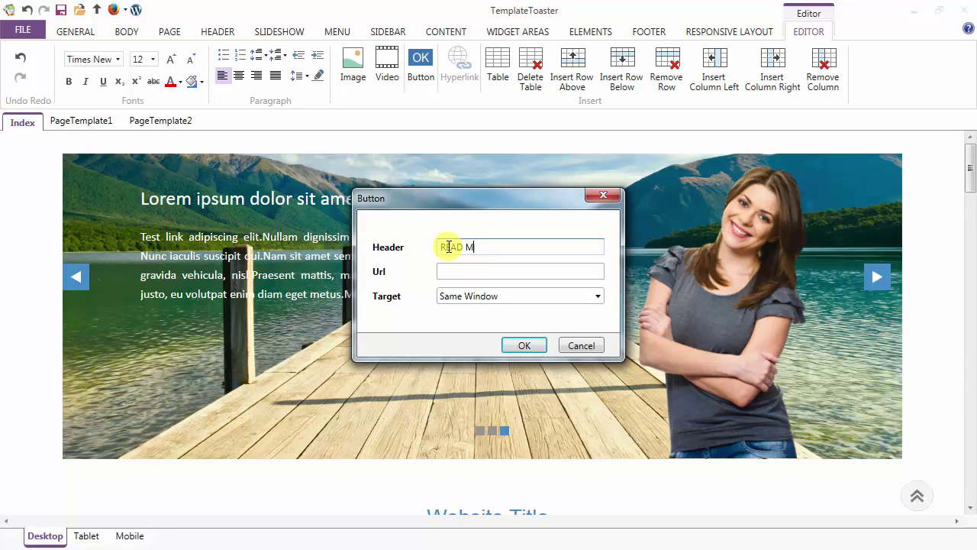
key(Tab)
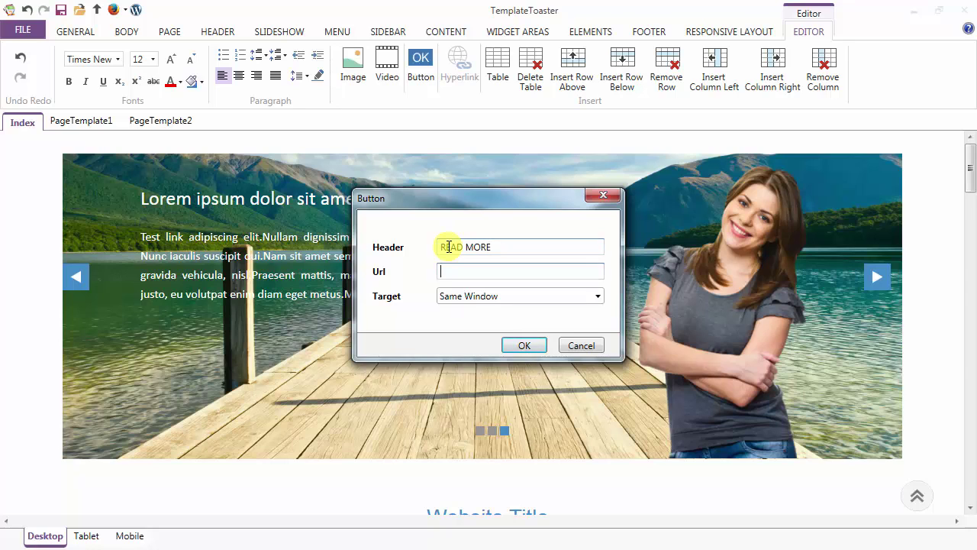
key(Return)
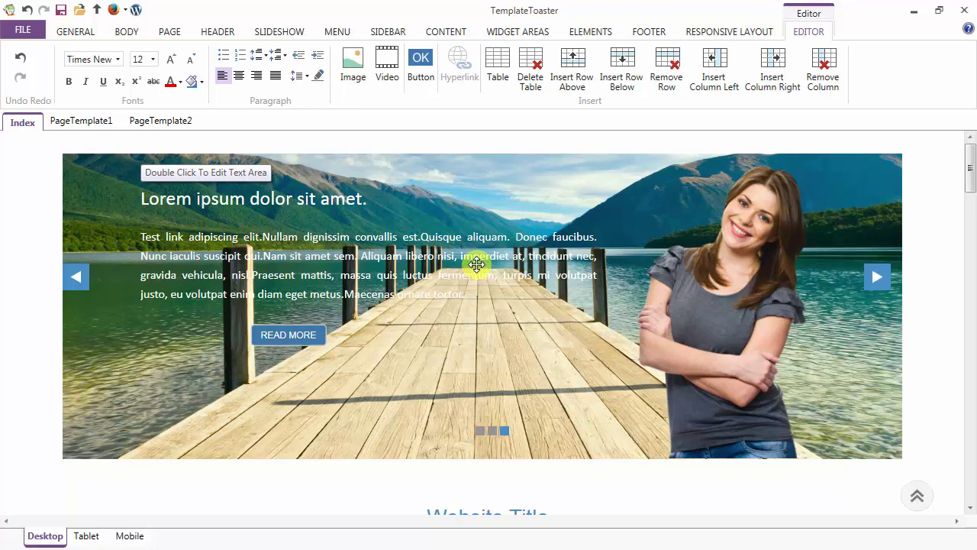
click(456, 394)
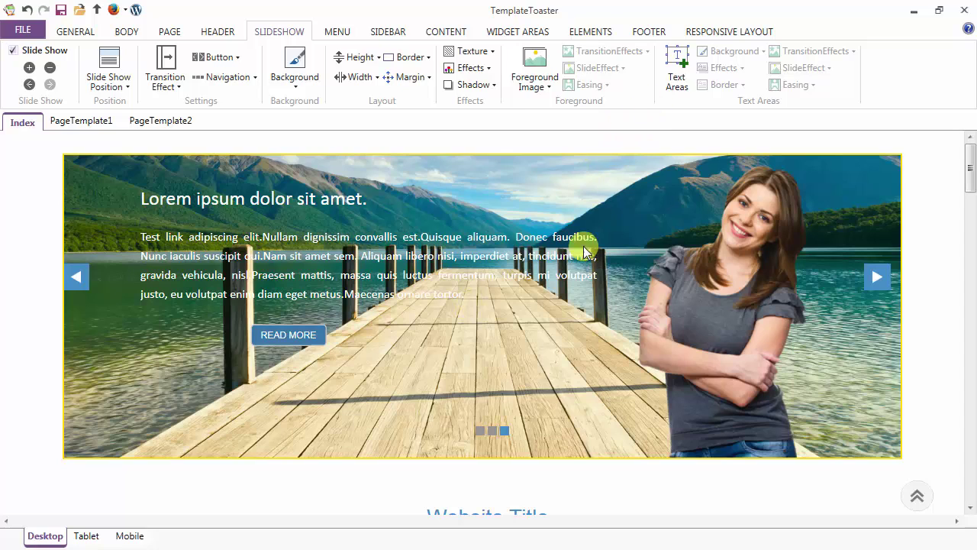
Step: Apply the Left Top slide effect to the third slide's text area
click(678, 74)
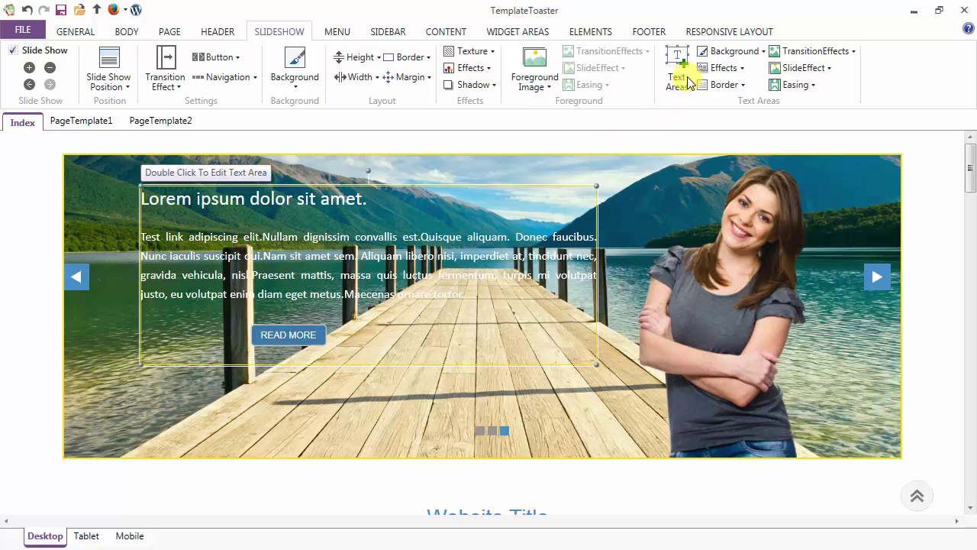
click(803, 68)
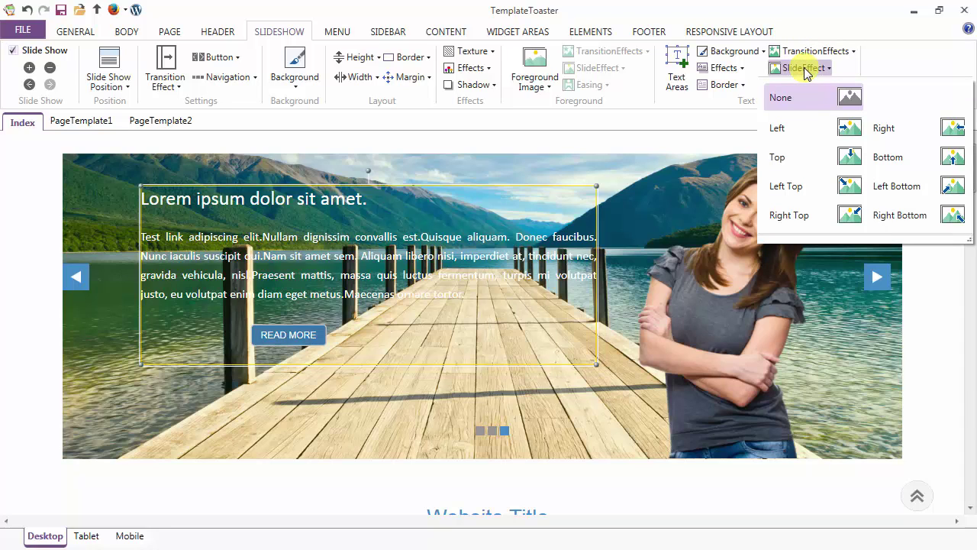
click(786, 188)
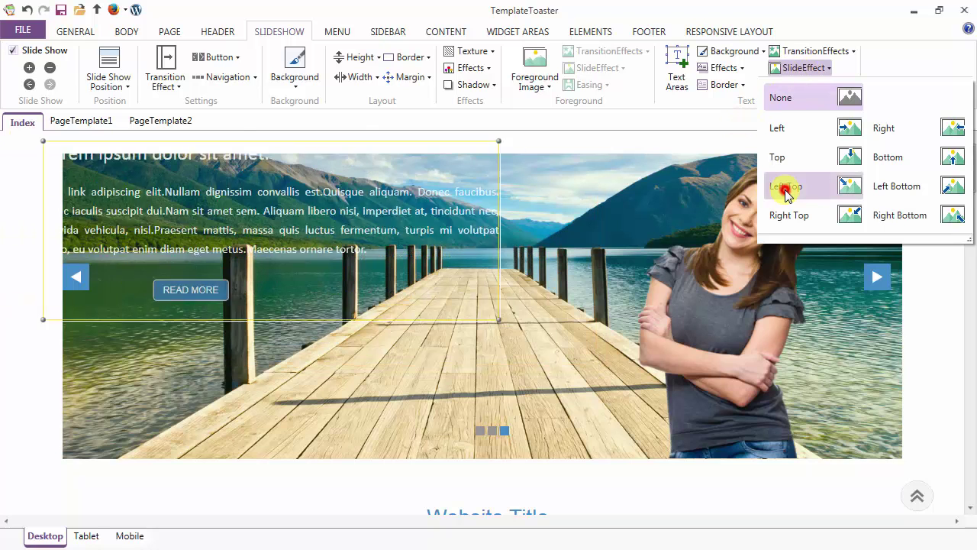
Step: Apply the Right Bottom slide effect to the woman's foreground image on the third slide and deselect it
click(764, 240)
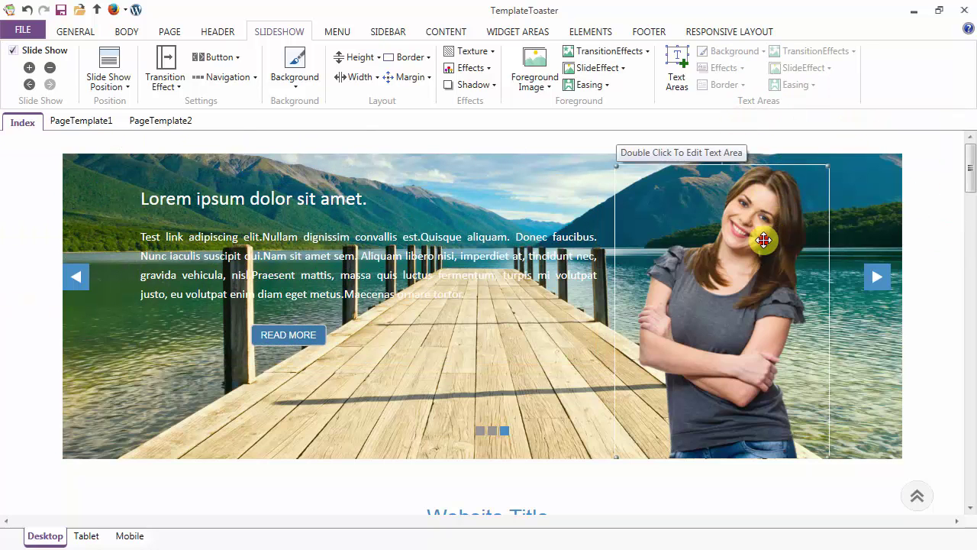
click(615, 73)
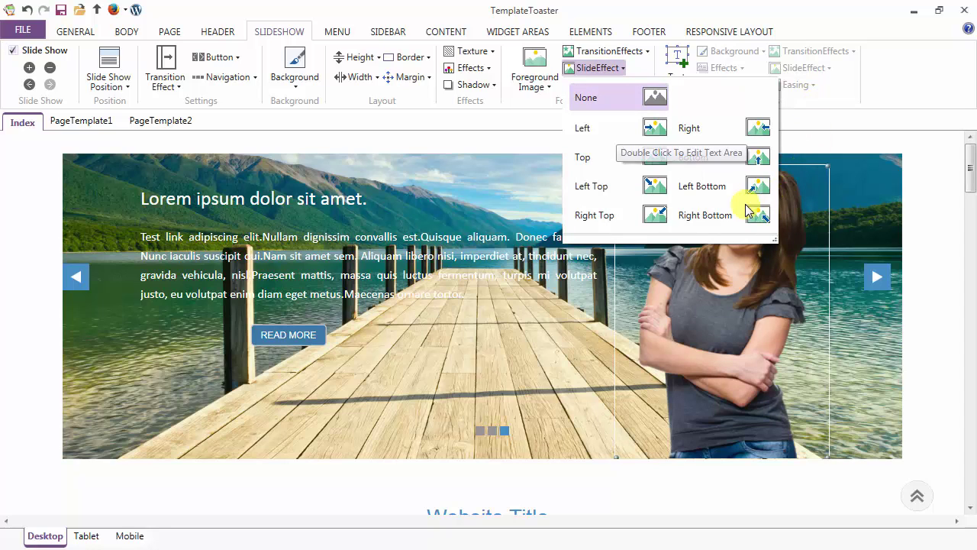
click(715, 218)
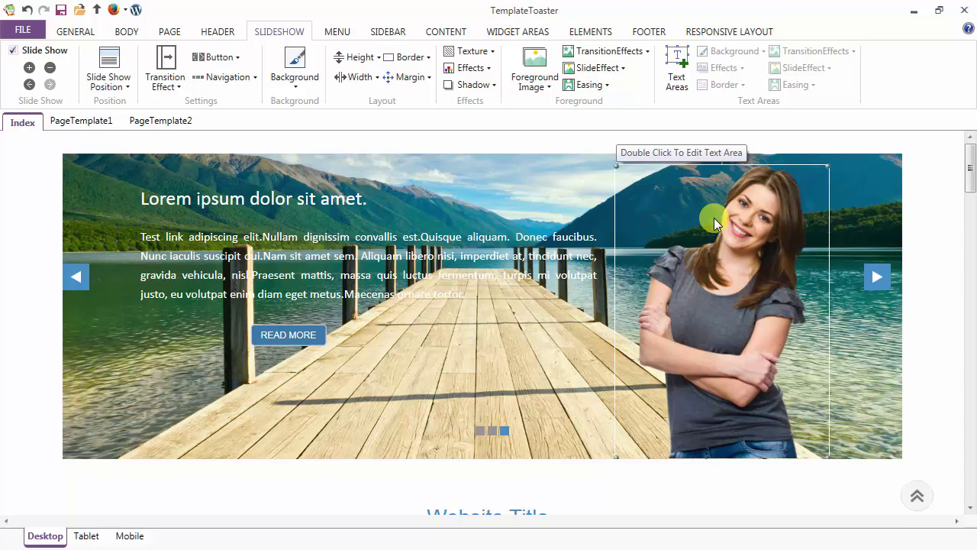
click(618, 291)
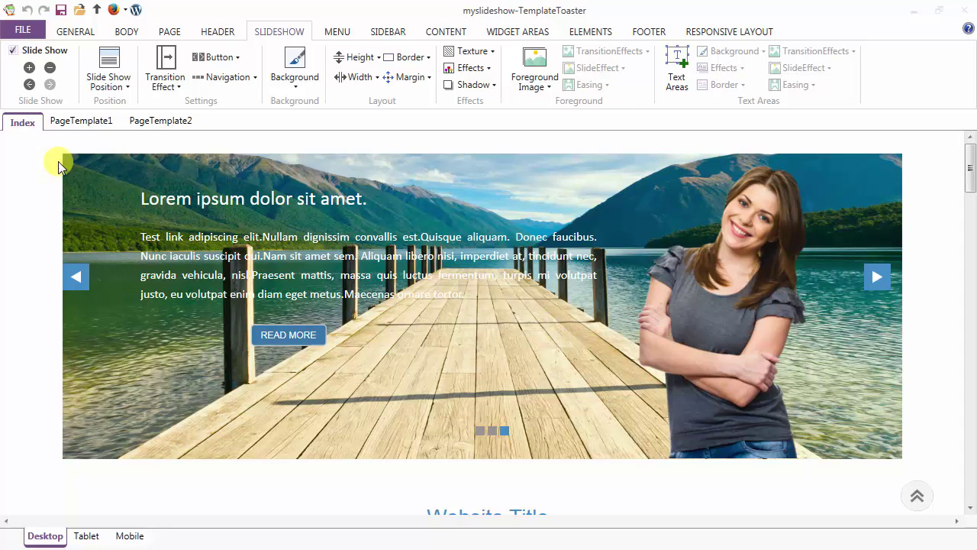
Step: Step back through the slides to the first one and examine it in the Tablet layout
click(28, 87)
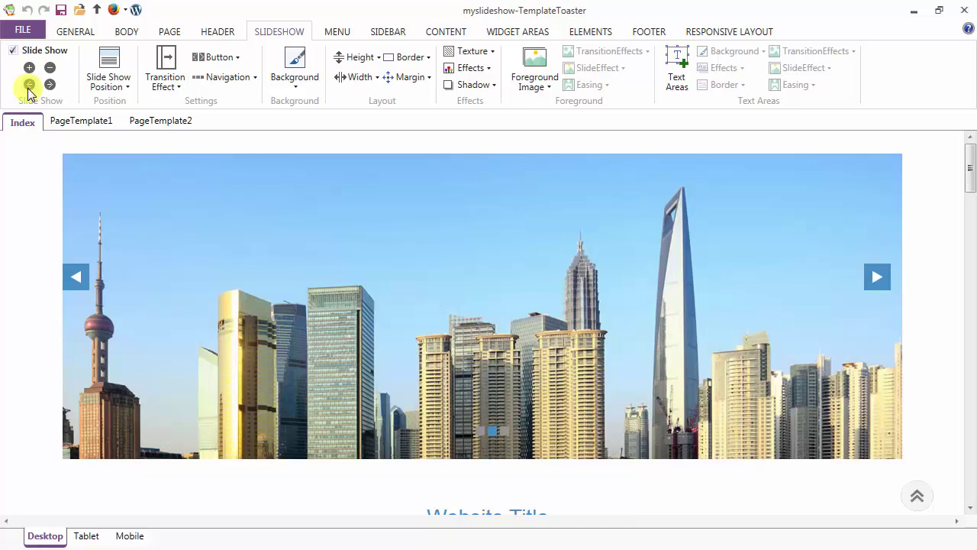
click(28, 87)
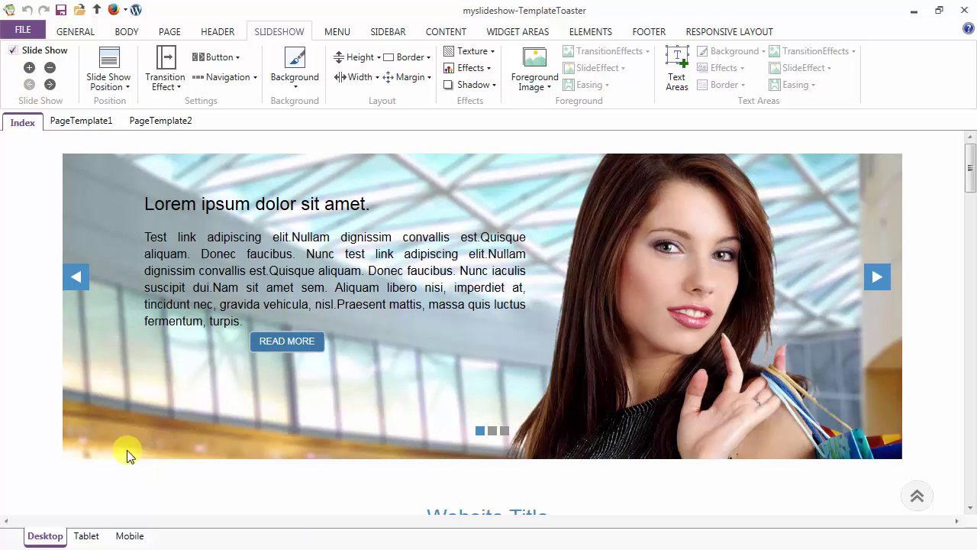
click(85, 537)
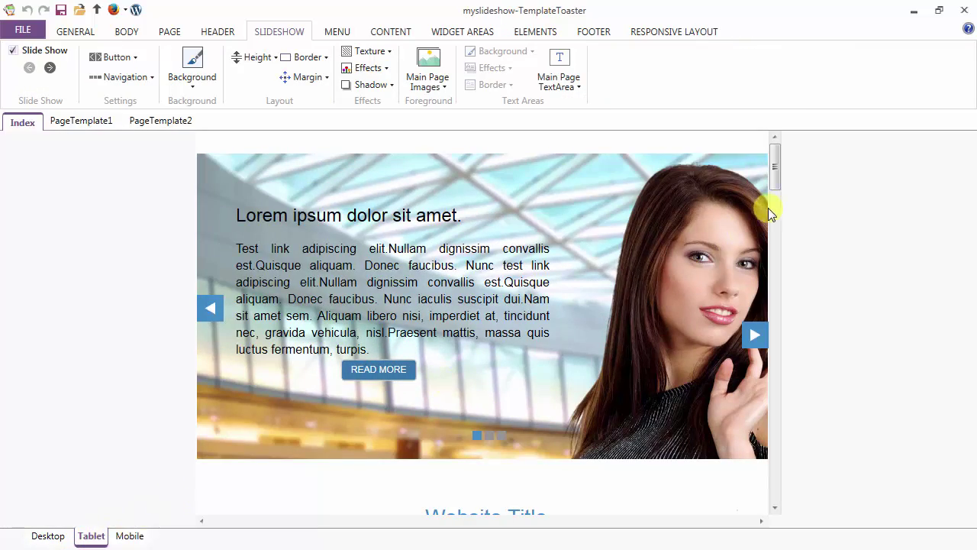
mouse_move(776, 177)
mouse_down()
mouse_move(773, 483)
mouse_move(782, 367)
mouse_move(773, 169)
mouse_up()
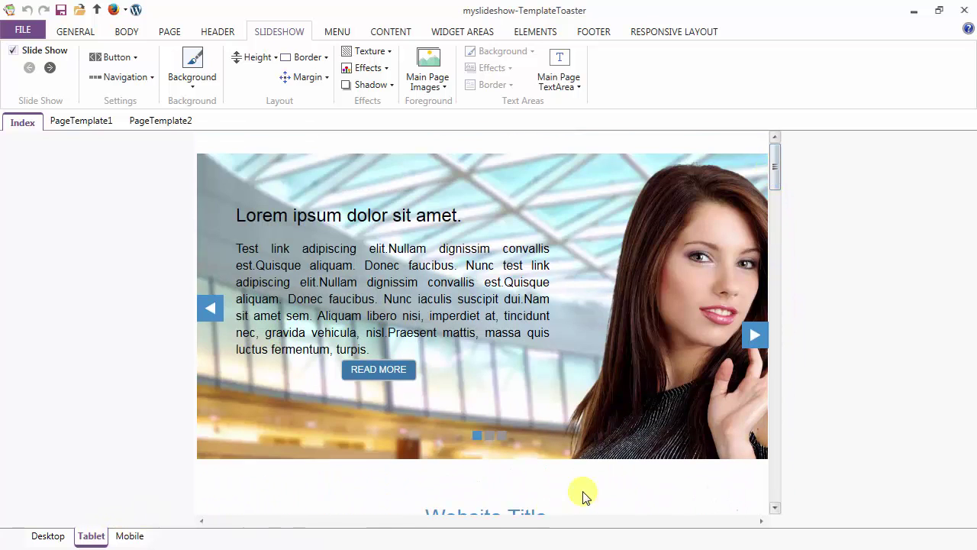
Step: Remove the text area from view on the first slide in the Mobile layout
click(129, 536)
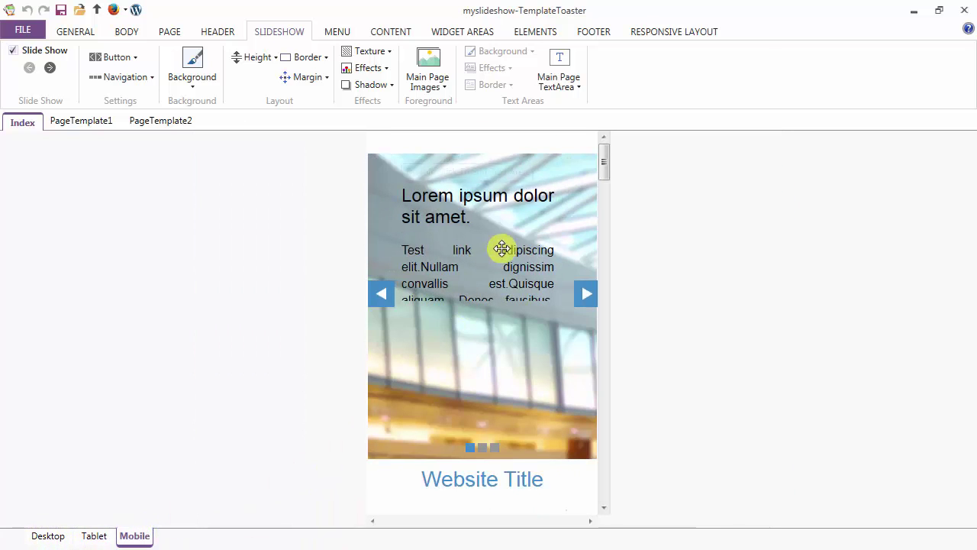
click(500, 252)
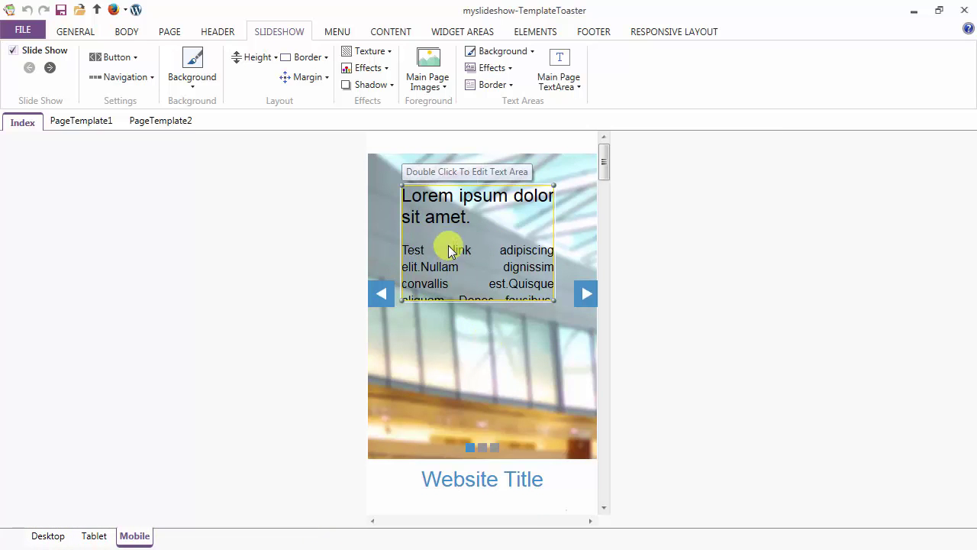
right_click(402, 190)
click(407, 198)
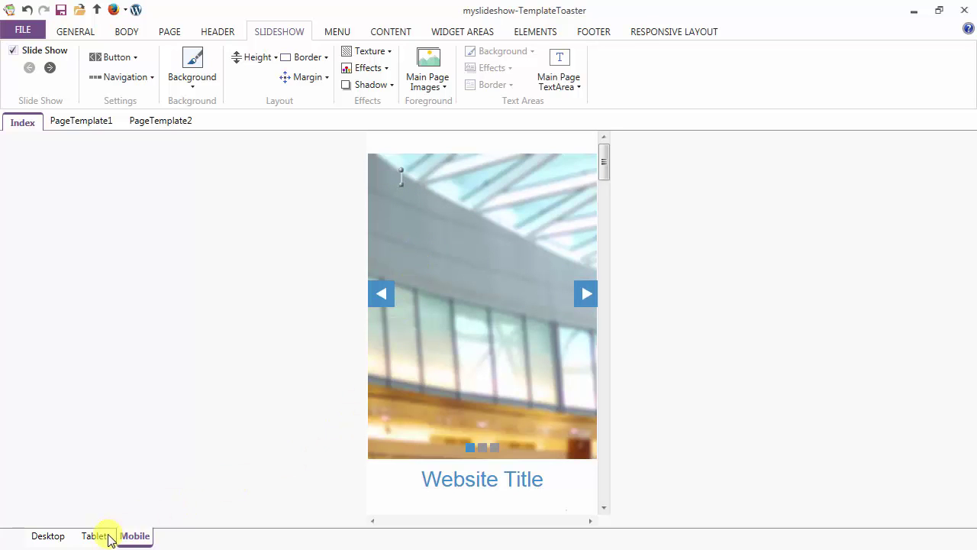
Step: Advance to the third slide in the Desktop layout and preview the slideshow in Firefox
click(48, 537)
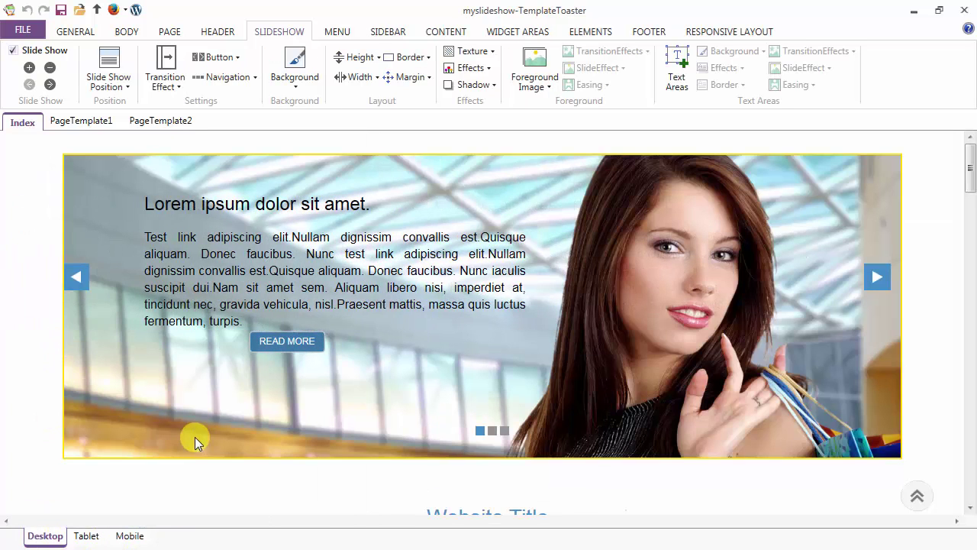
click(48, 84)
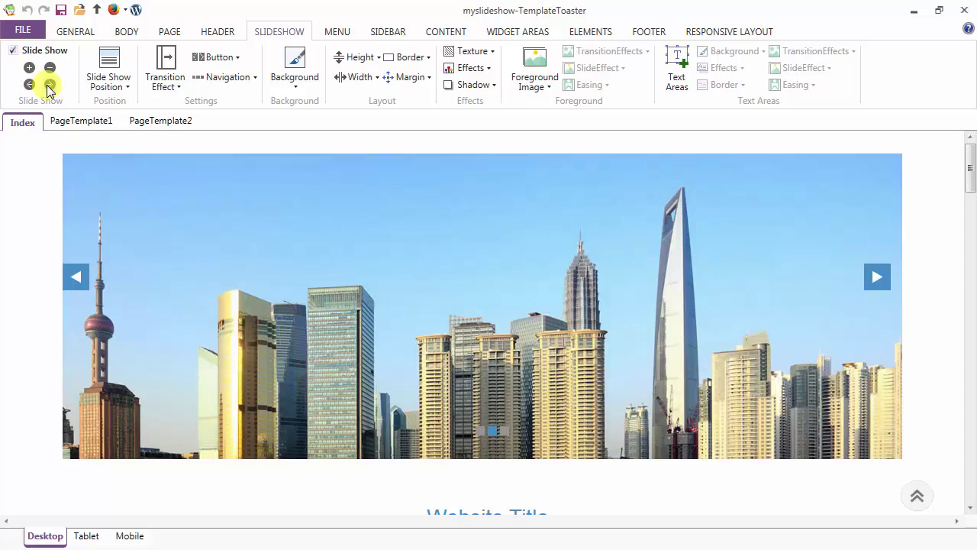
click(48, 84)
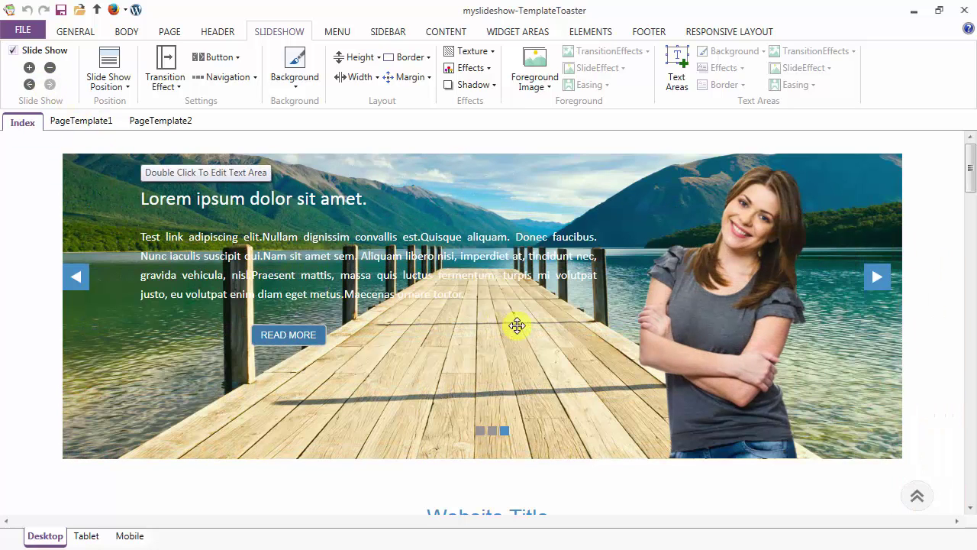
click(113, 11)
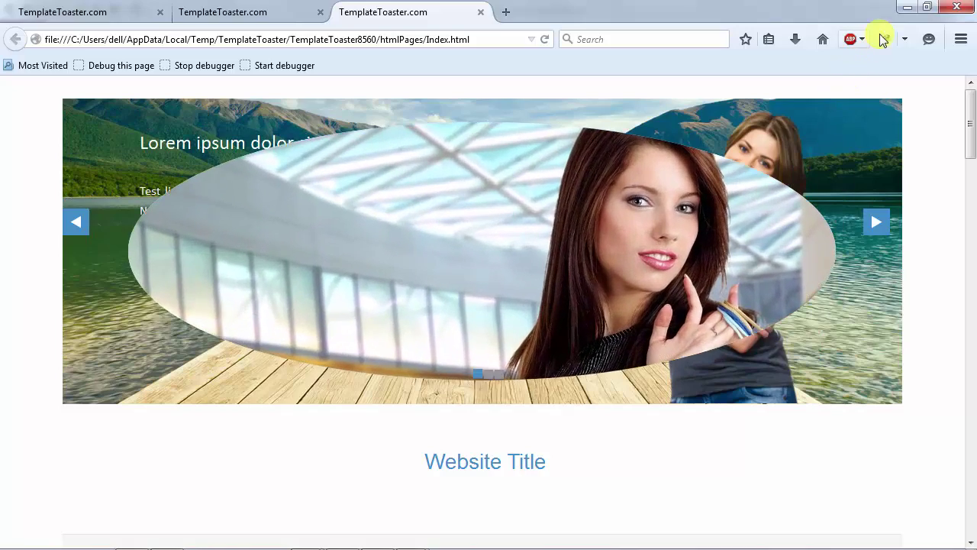
click(907, 10)
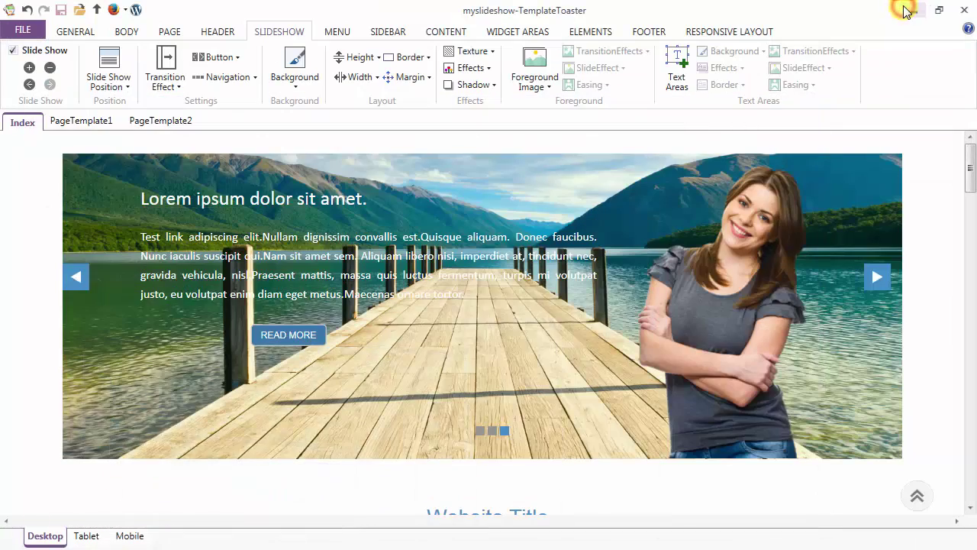